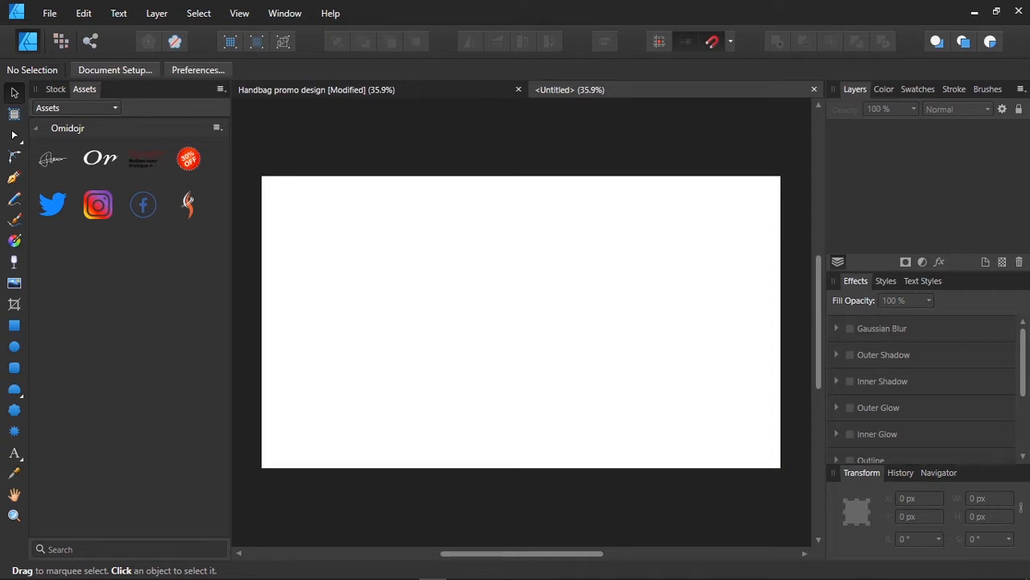
- Draw a background rectangle covering the whole 1920 × 1080 px page and give it a light pinkish-grey fill
click(14, 325)
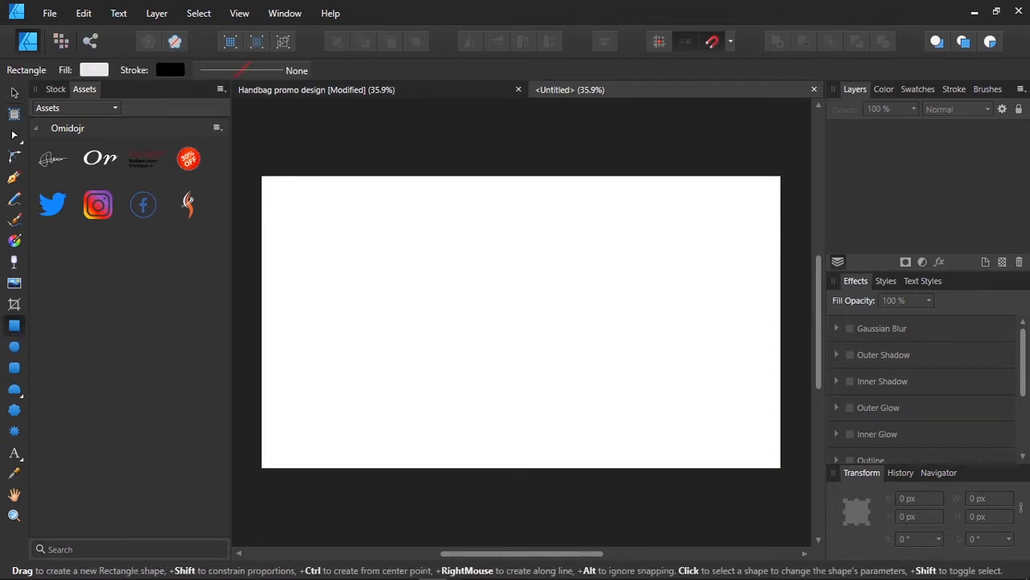
click(884, 89)
click(905, 220)
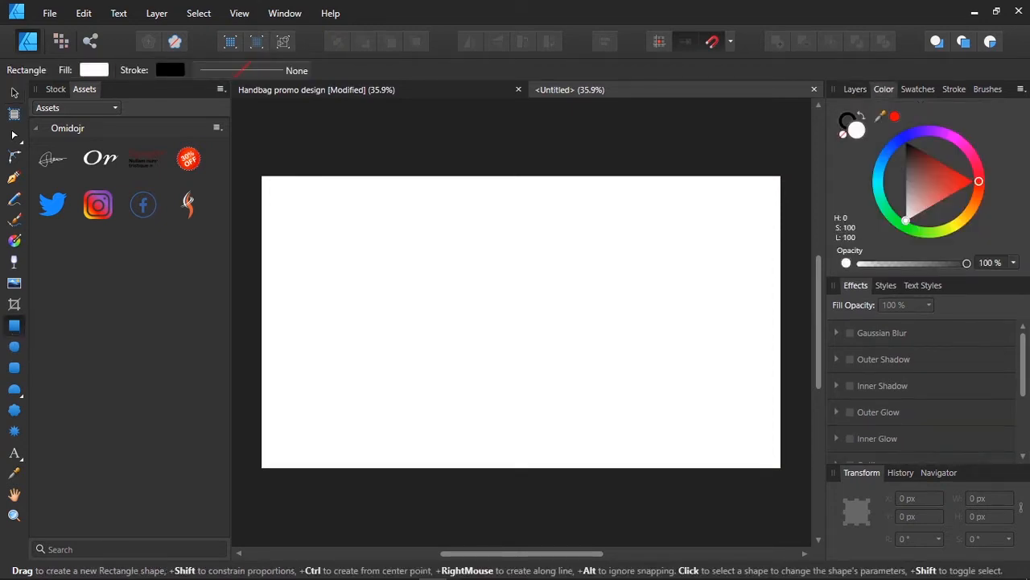
click(906, 204)
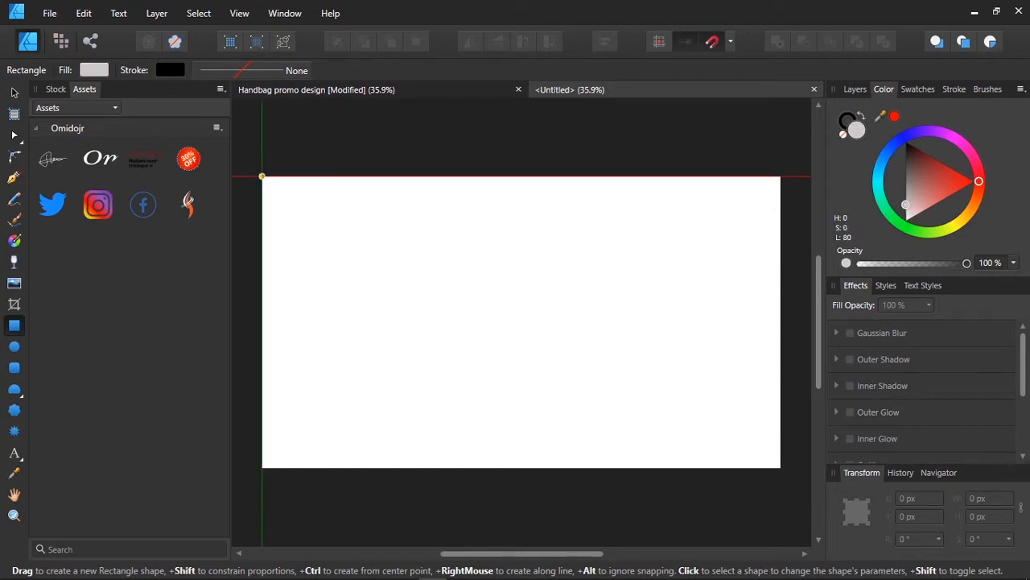
drag(261, 175, 782, 468)
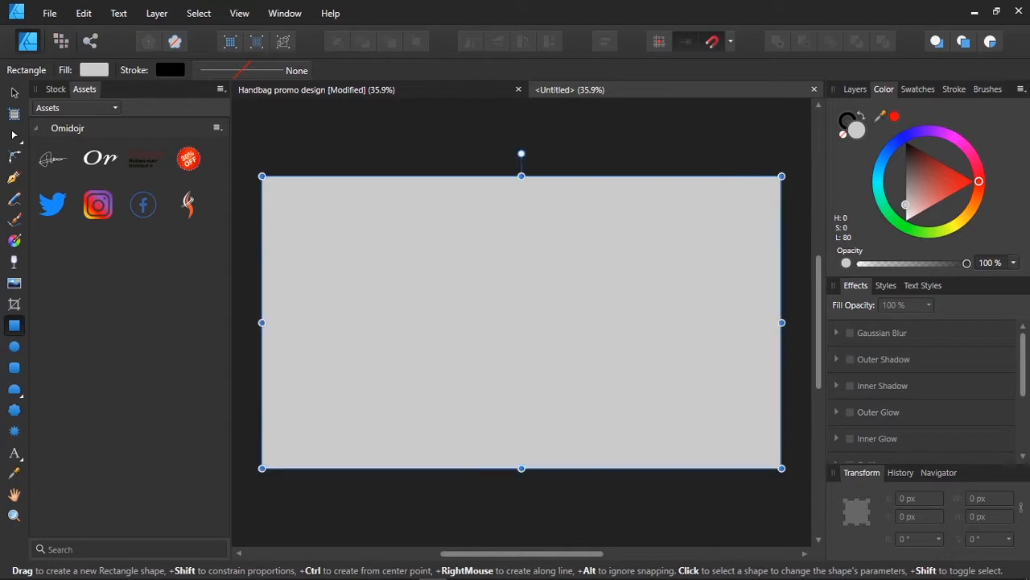
drag(905, 205, 907, 210)
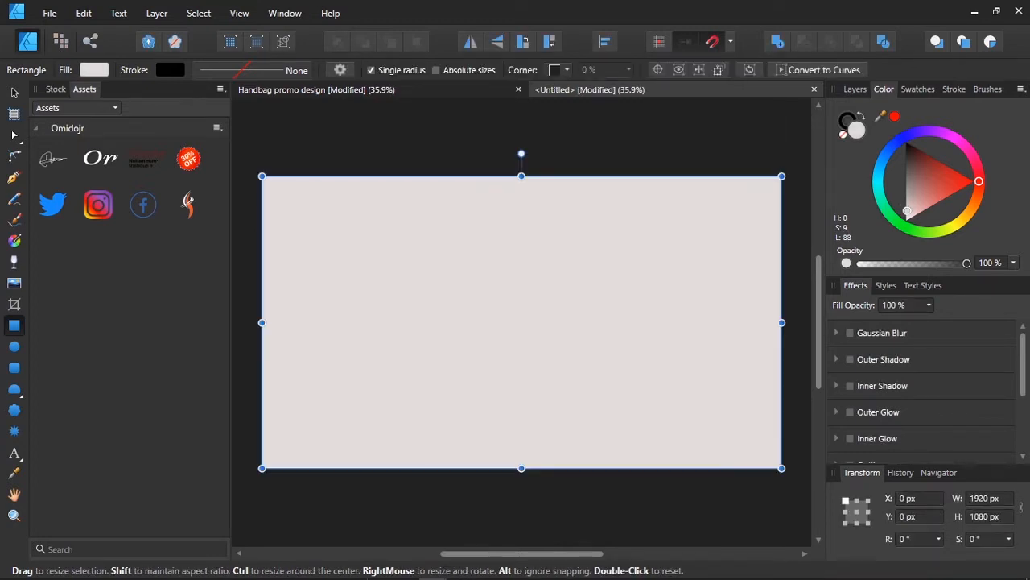
key(v)
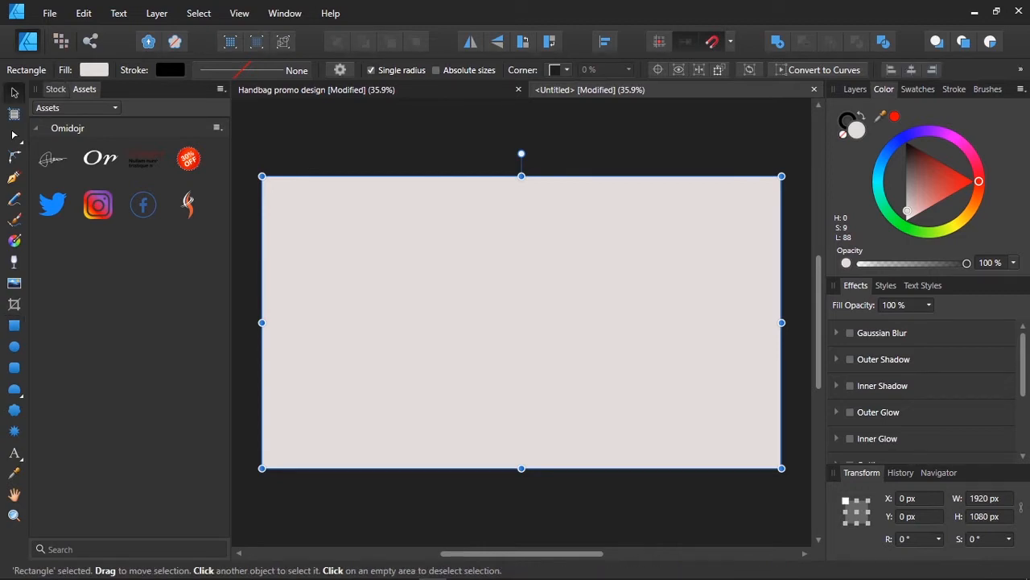
- Place the Unsplash stock photo of the reddish-brown leather handbag with a silver clasp onto the page
click(55, 89)
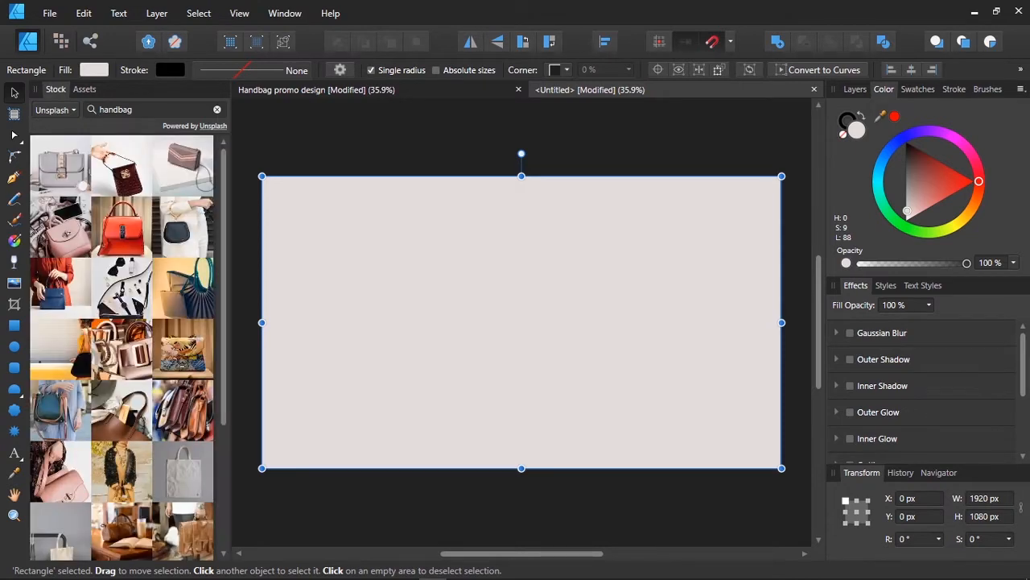
scroll(121, 346, down, 3)
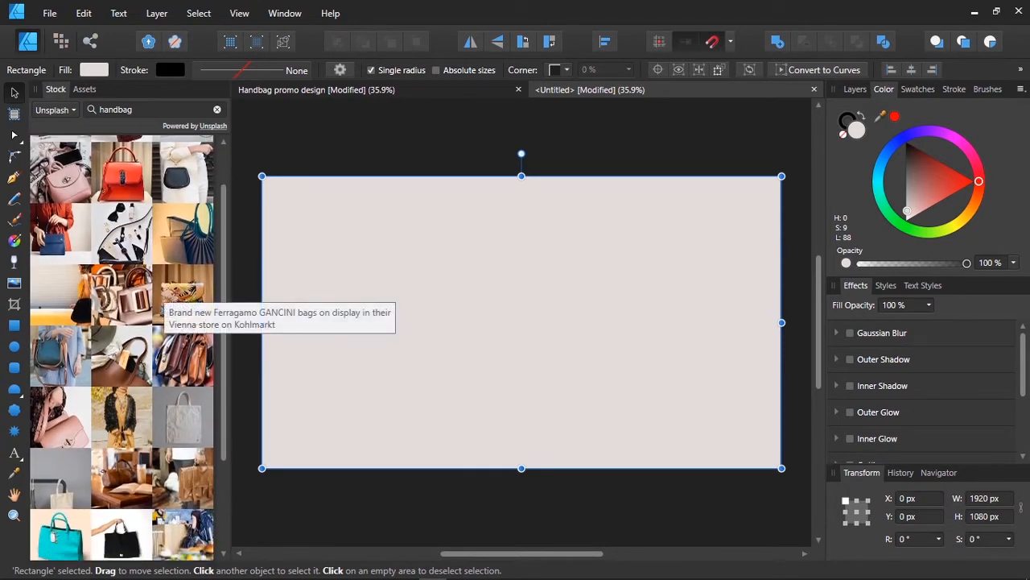
scroll(153, 297, down, 2)
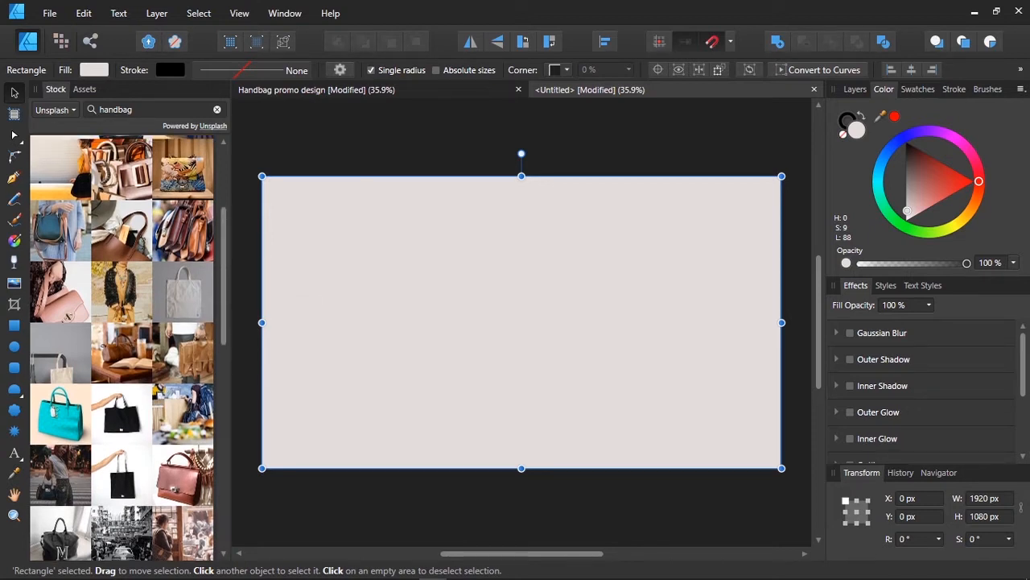
drag(184, 475, 386, 397)
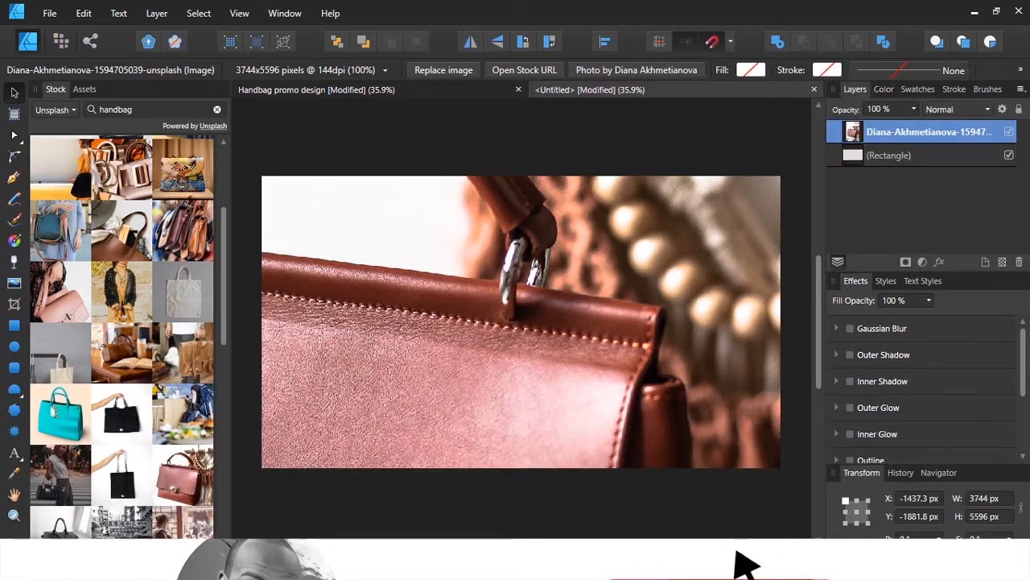
- Scale the brown handbag photo down to about 678 × 1014 px and position it against the page's lower-right edge
double_click(929, 131)
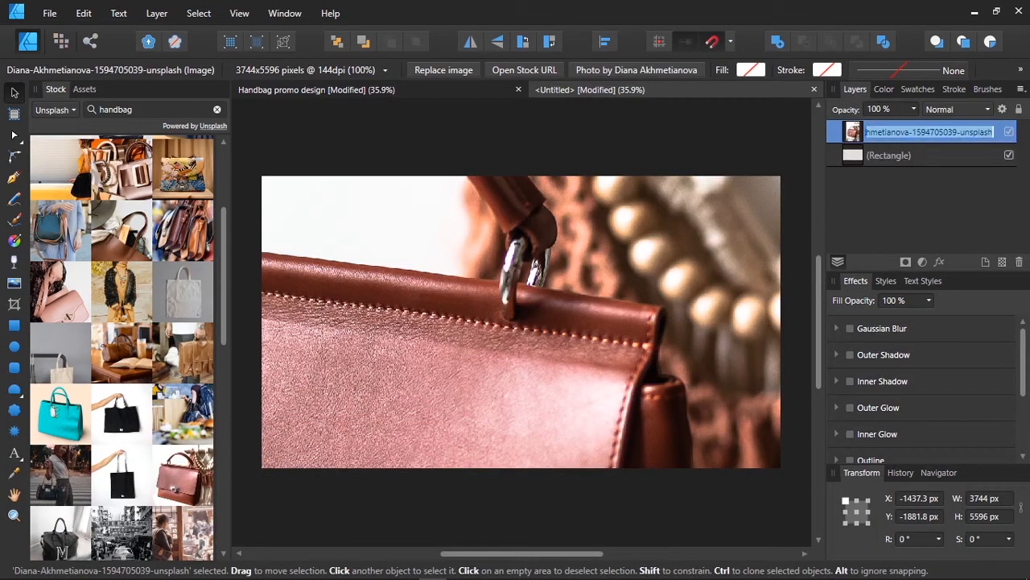
scroll(634, 178, down, 1)
scroll(634, 178, down, 6)
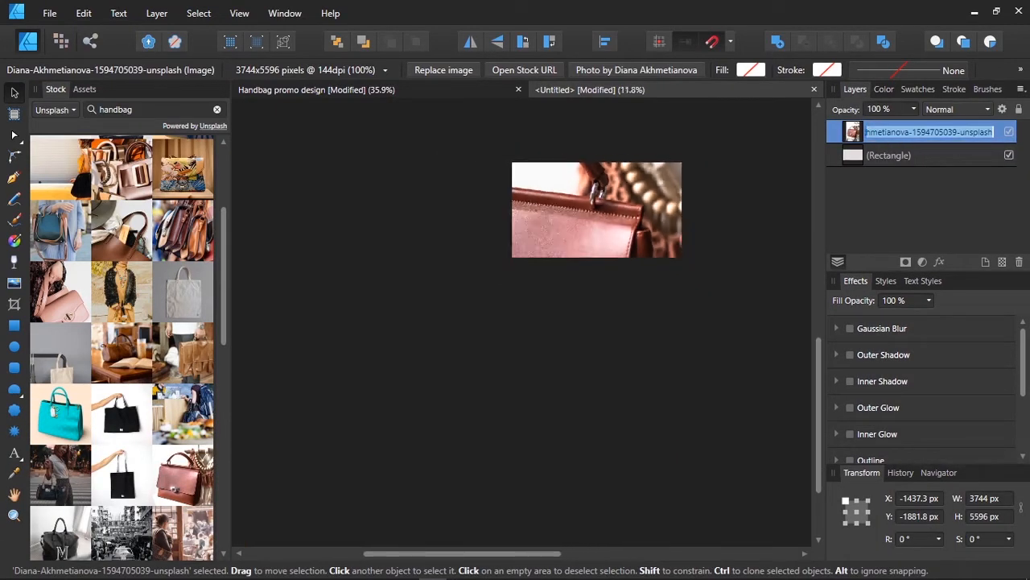
drag(435, 429, 501, 413)
scroll(634, 161, up, 6)
drag(522, 266, 461, 488)
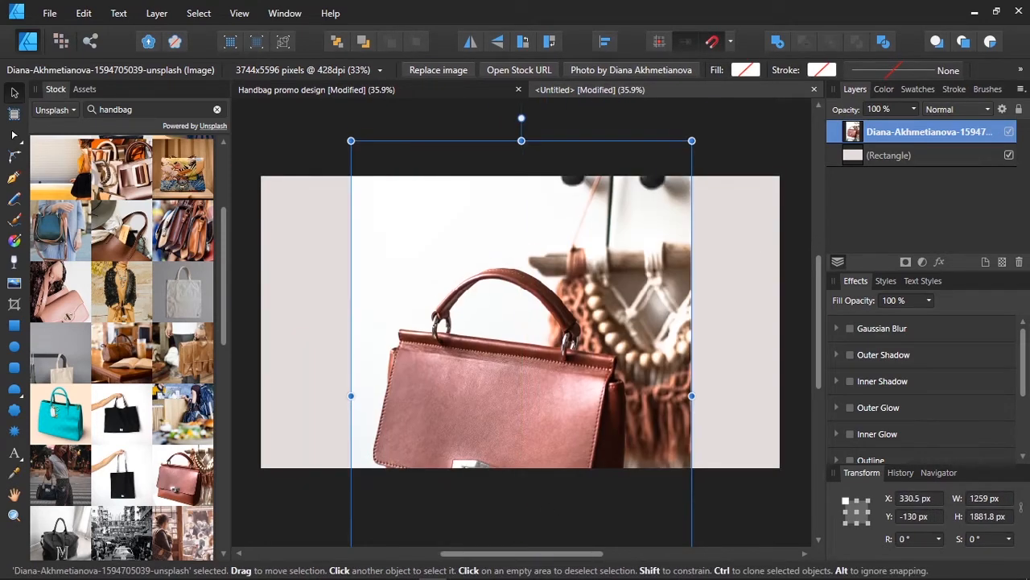
drag(692, 141, 499, 428)
drag(427, 451, 672, 269)
drag(746, 247, 807, 180)
drag(659, 374, 686, 374)
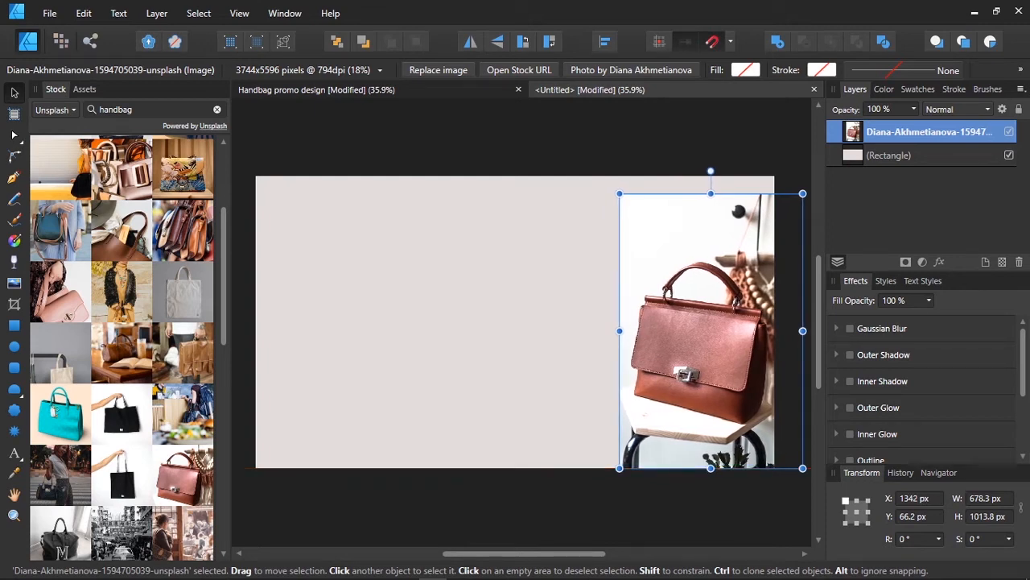
- Fill the background rectangle with the white sampled from the brown handbag photo's backdrop
click(922, 154)
click(884, 89)
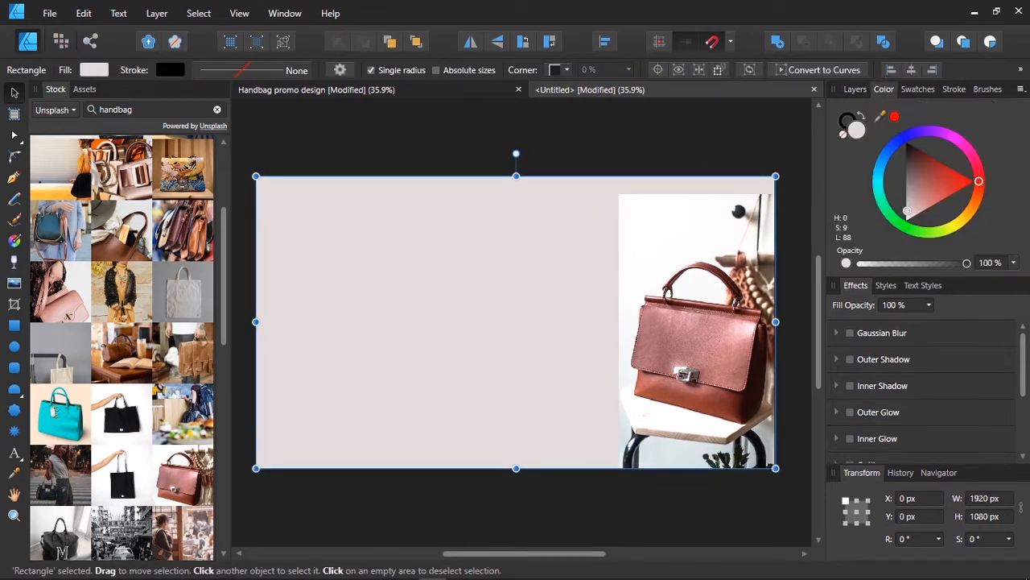
drag(880, 116, 649, 244)
click(855, 88)
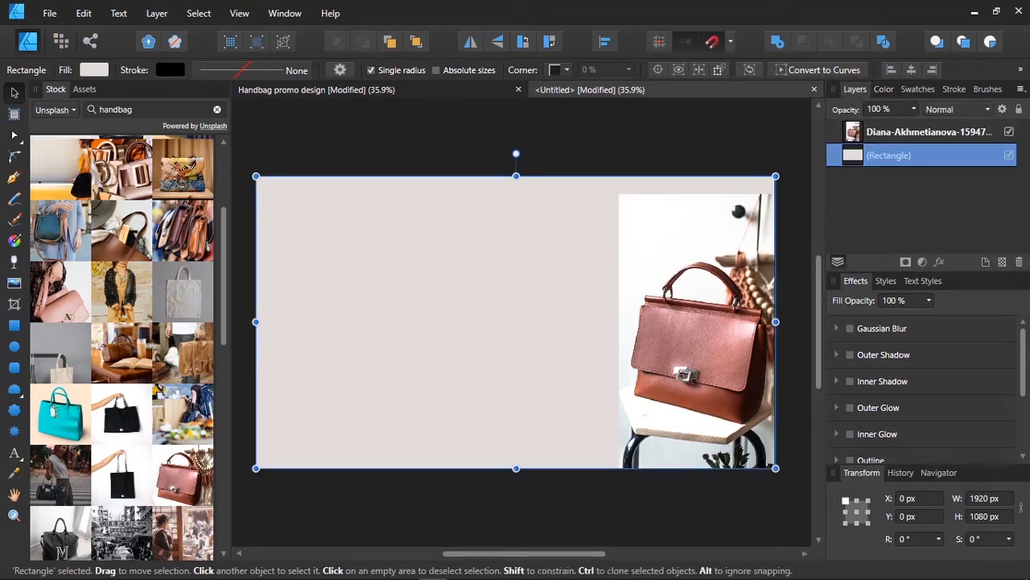
click(884, 89)
click(895, 116)
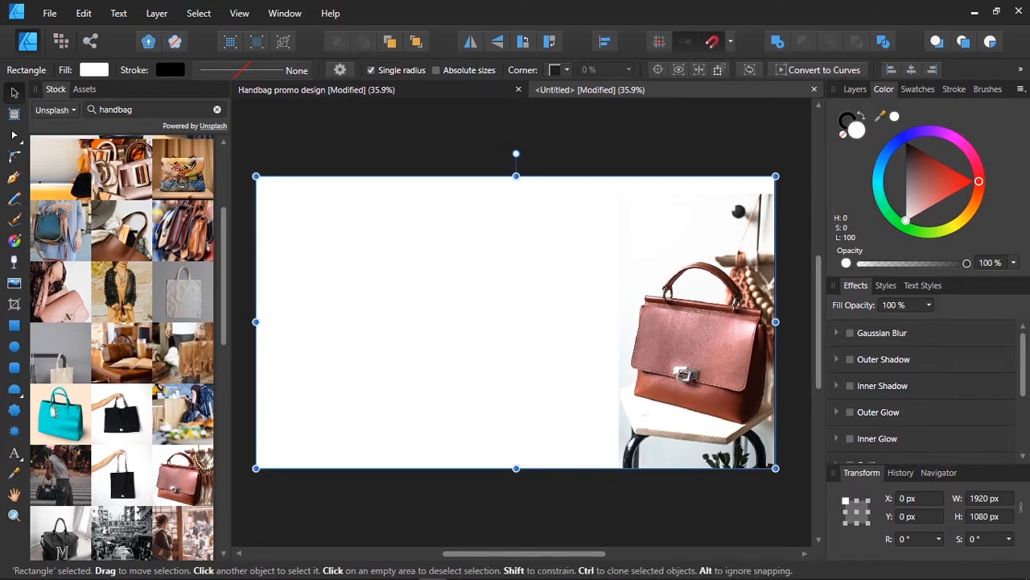
- Enlarge the brown handbag photo to about 825 × 1232 px and tilt it -10° in the page's lower-right corner
click(697, 338)
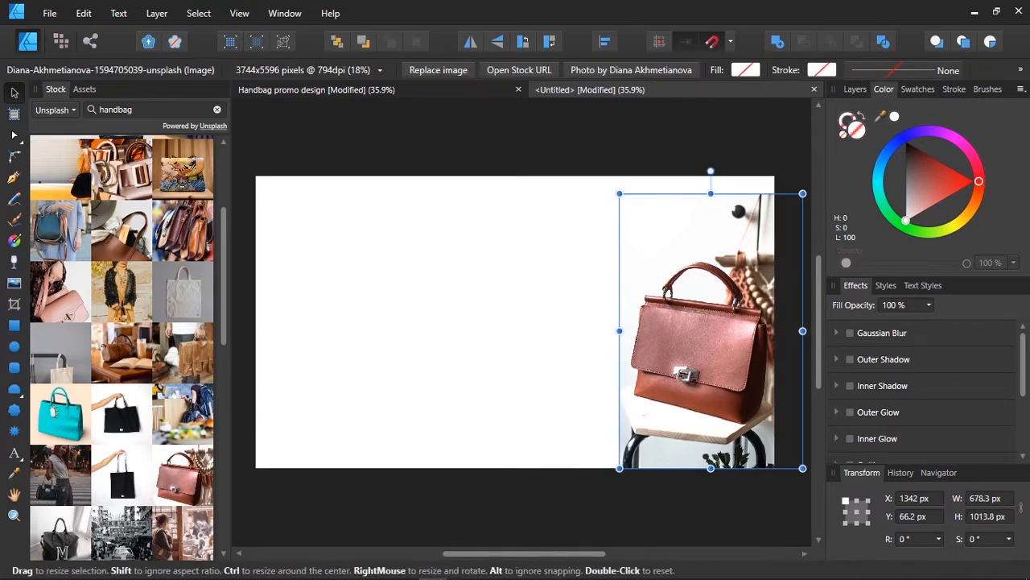
drag(620, 467, 577, 462)
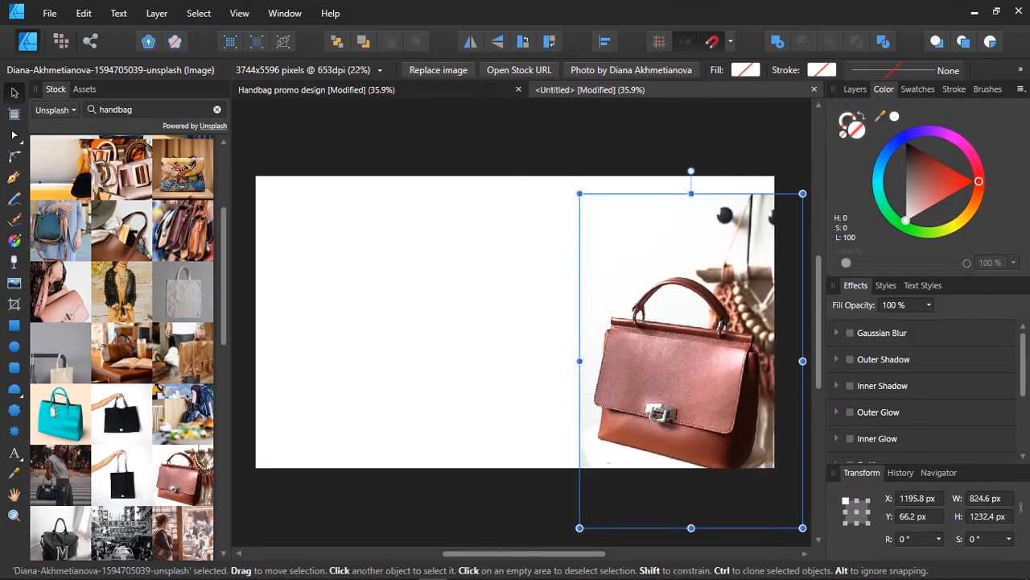
drag(660, 354, 670, 332)
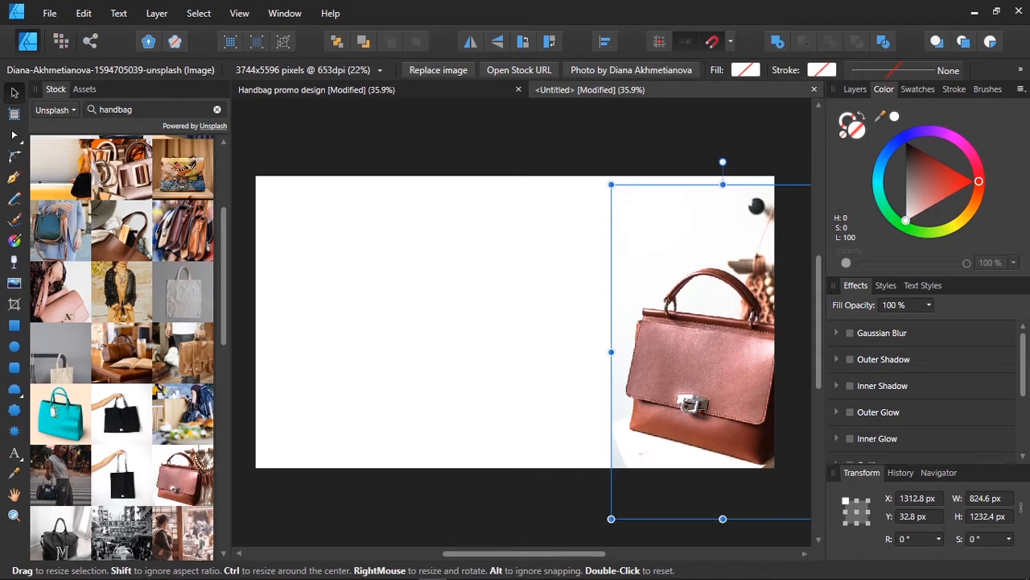
drag(723, 162, 756, 165)
drag(684, 338, 681, 357)
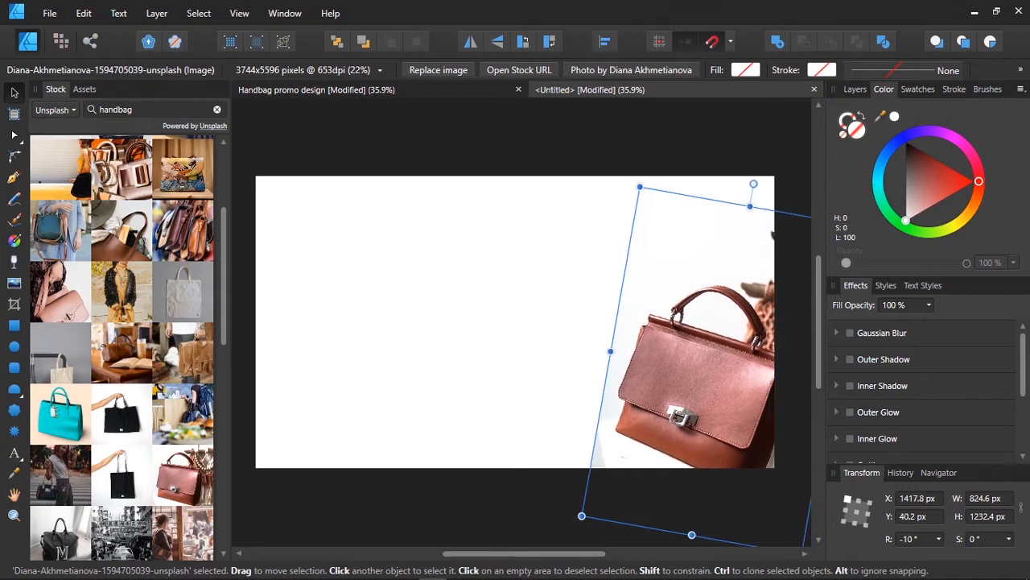
key(ctrl+d)
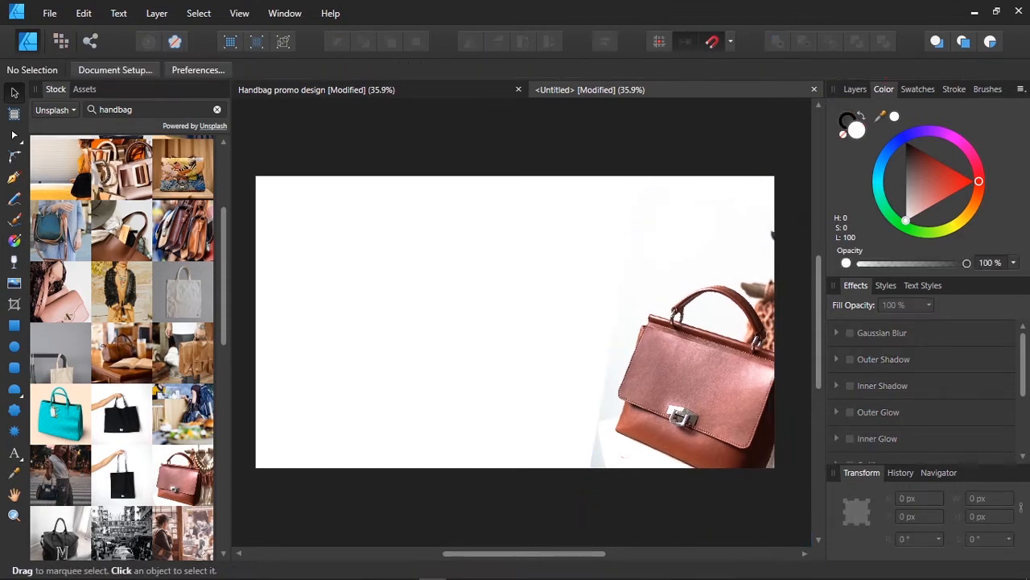
- Place the stock photo of the teal-blue handbag with a gold clasp and green leaves onto the page
scroll(121, 348, down, 2)
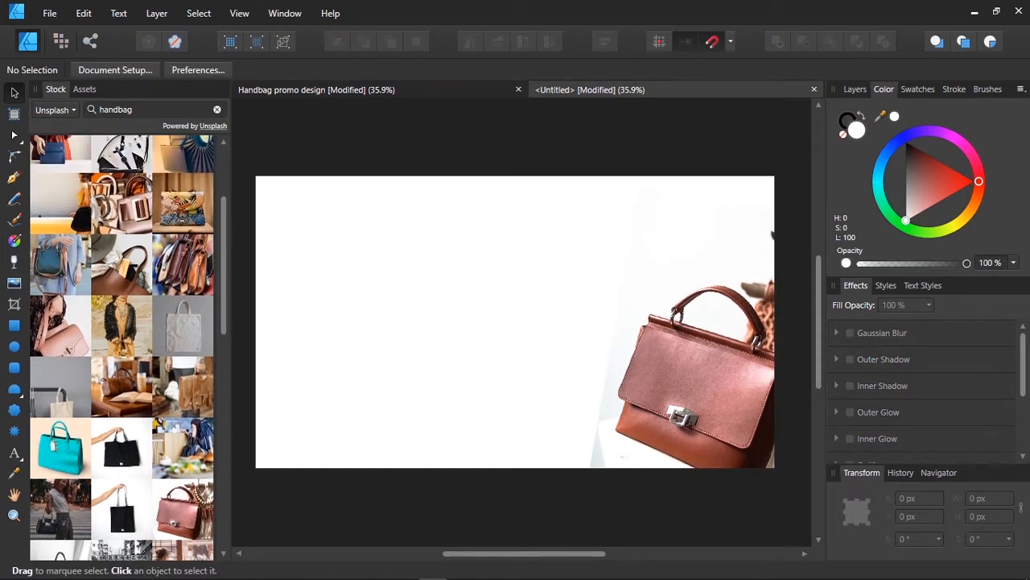
scroll(122, 347, down, 3)
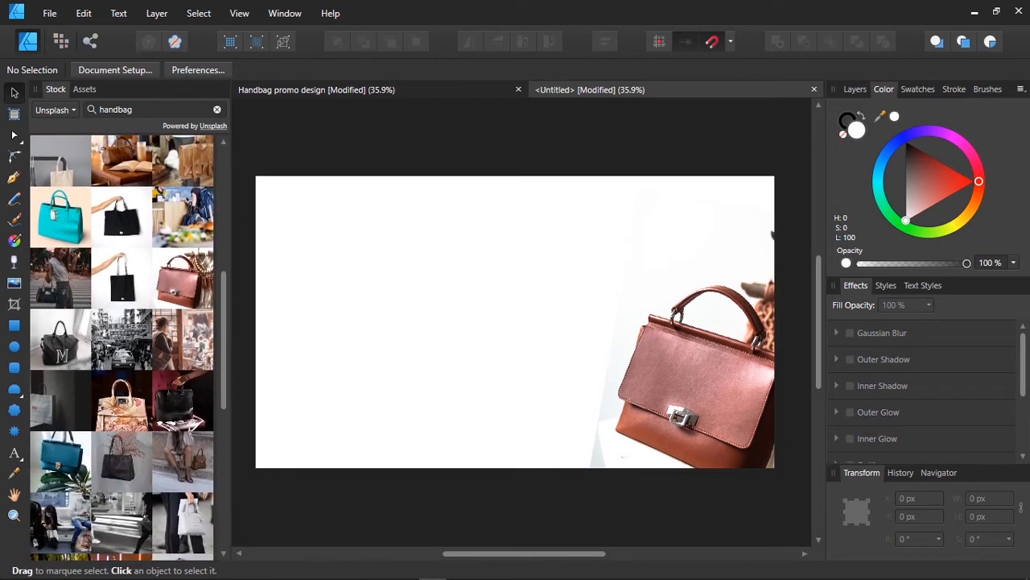
drag(61, 460, 341, 369)
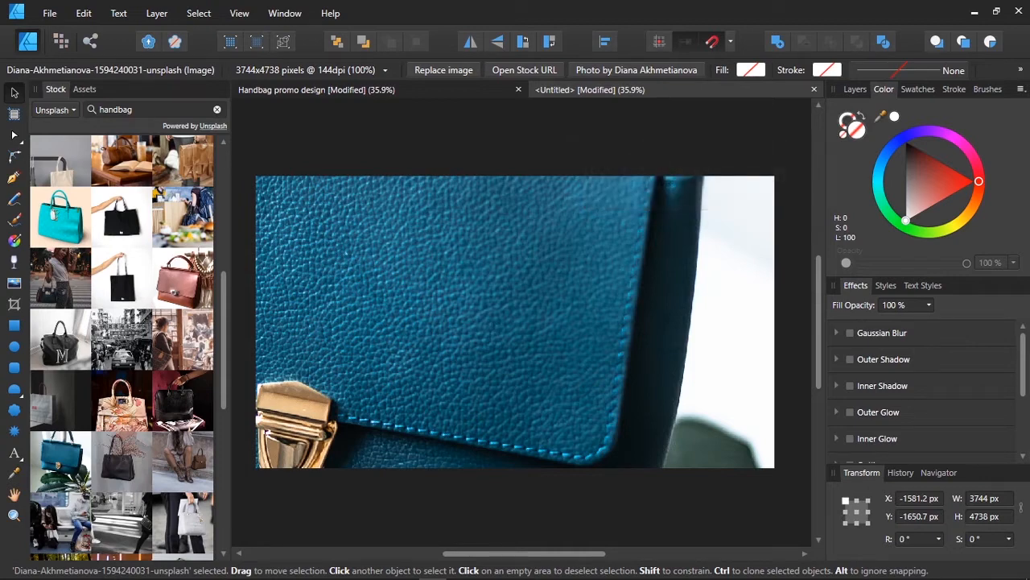
click(855, 88)
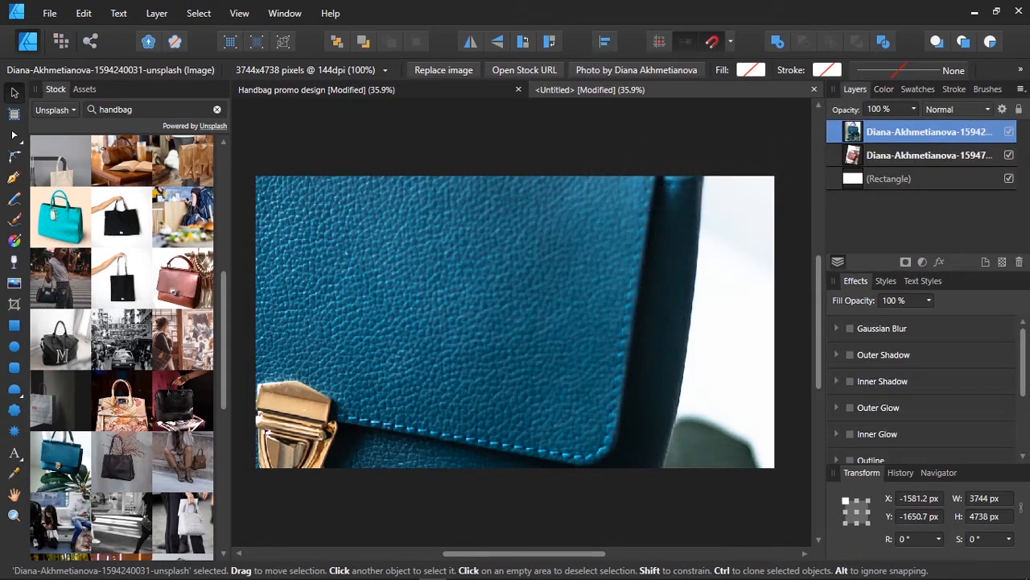
- Shrink the blue handbag photo to about 677 × 857 px and tilt it about -14.6° in the page's lower-left corner
drag(515, 282, 369, 379)
scroll(688, 462, down, 4)
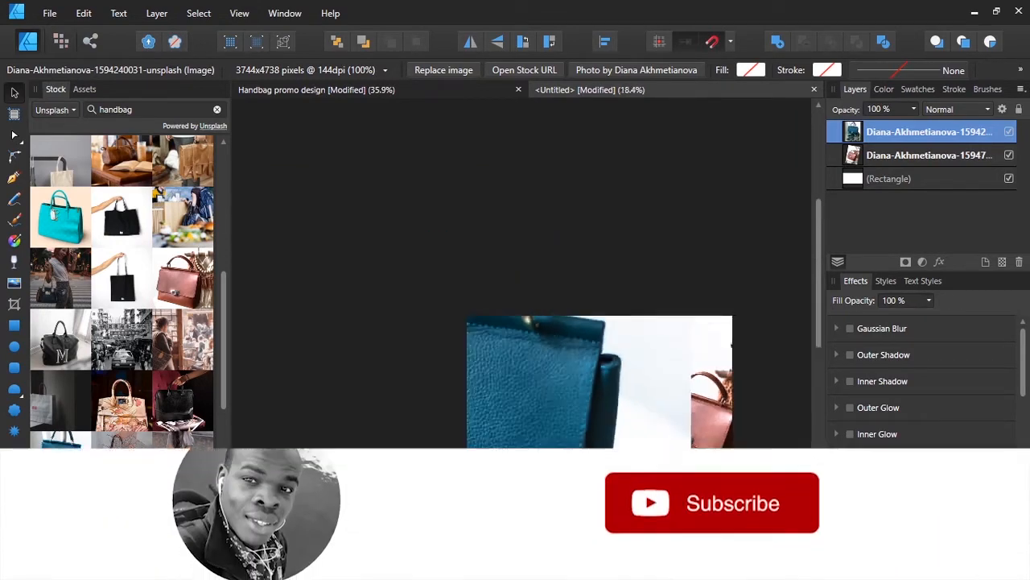
drag(690, 295, 532, 494)
drag(478, 524, 597, 371)
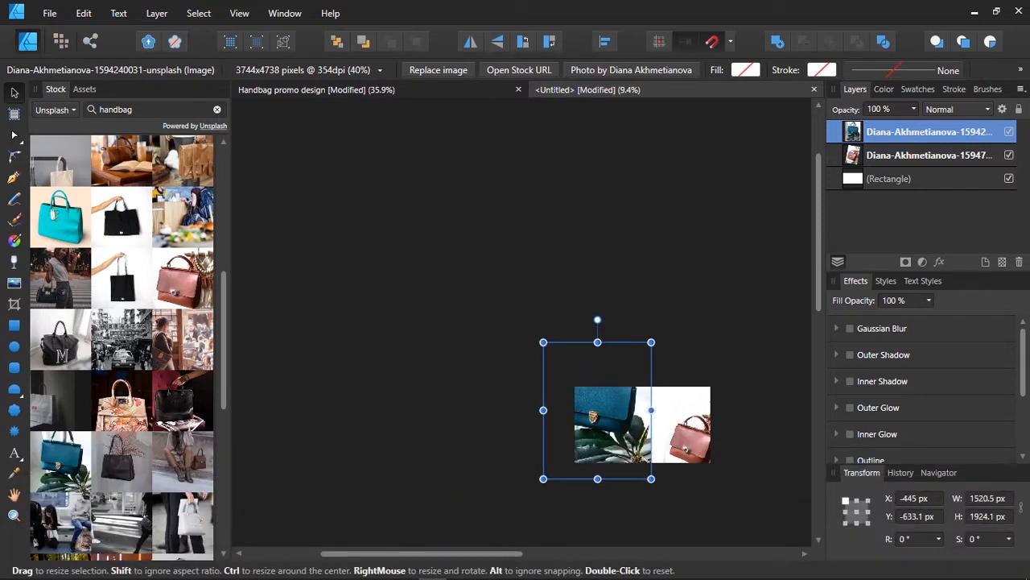
drag(651, 342, 602, 404)
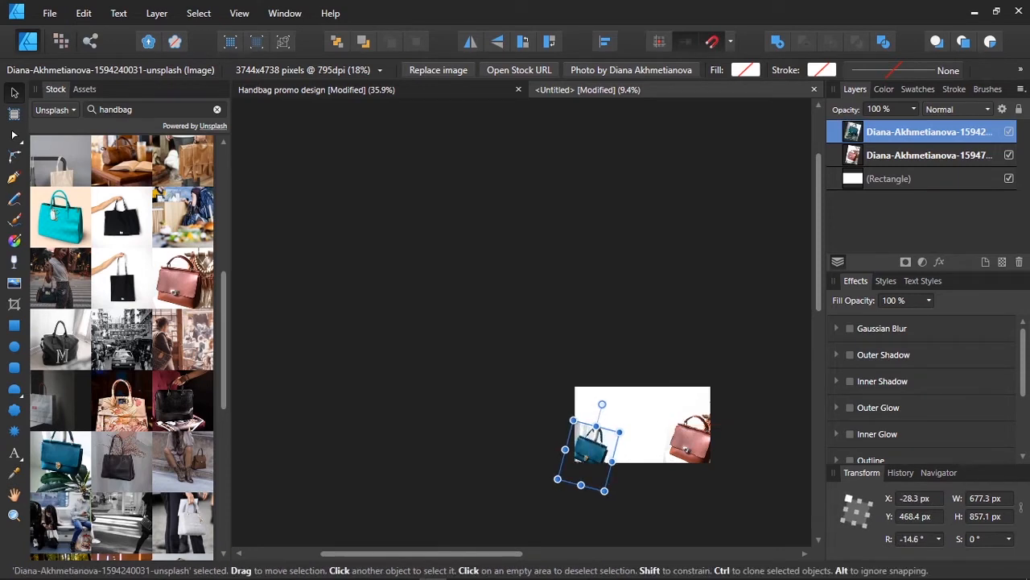
drag(590, 455, 584, 461)
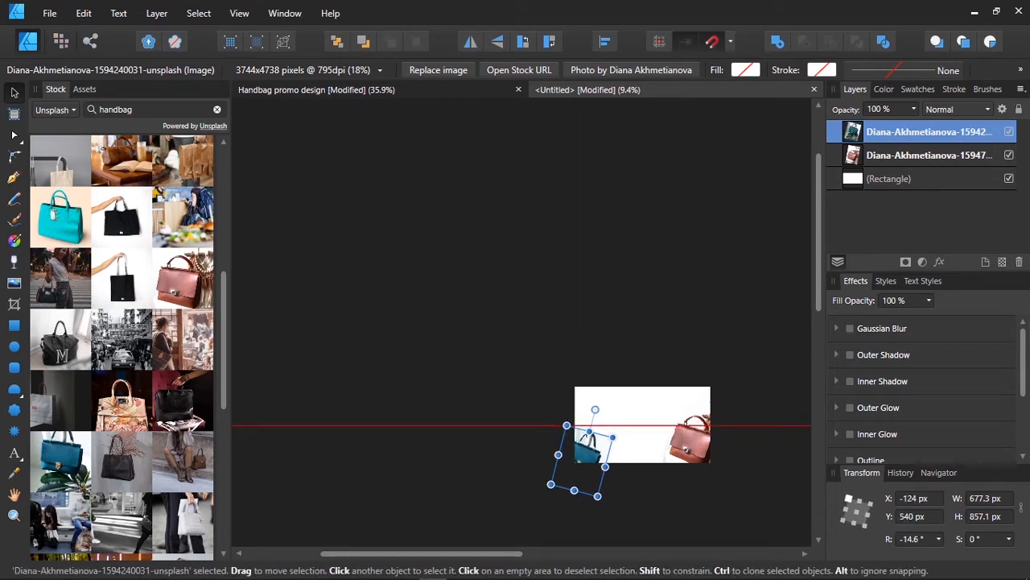
key(ctrl+0)
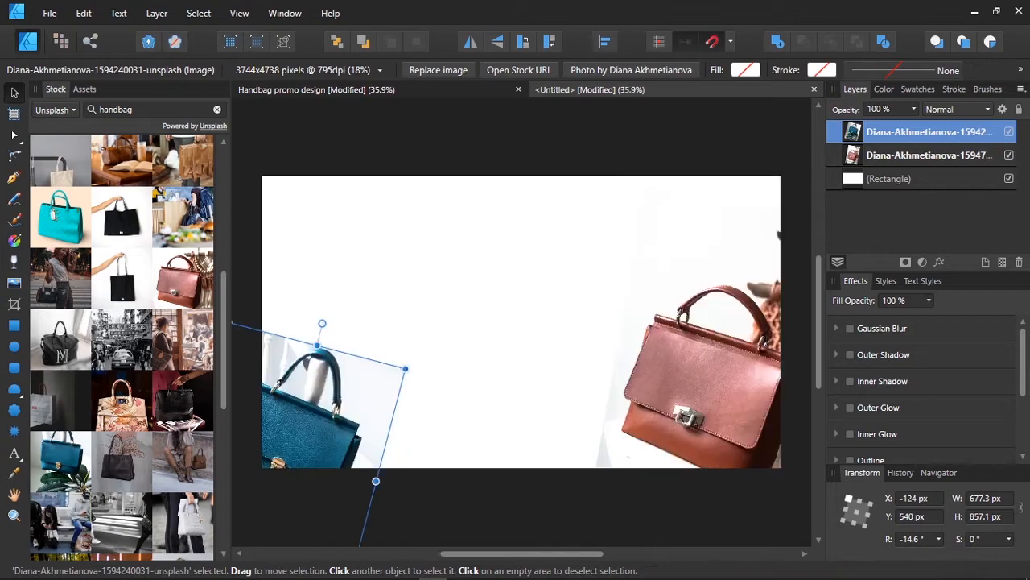
- Enlarge the blue handbag photo slightly and shift it up so more of the bag shows in the lower-left corner
drag(289, 439, 303, 418)
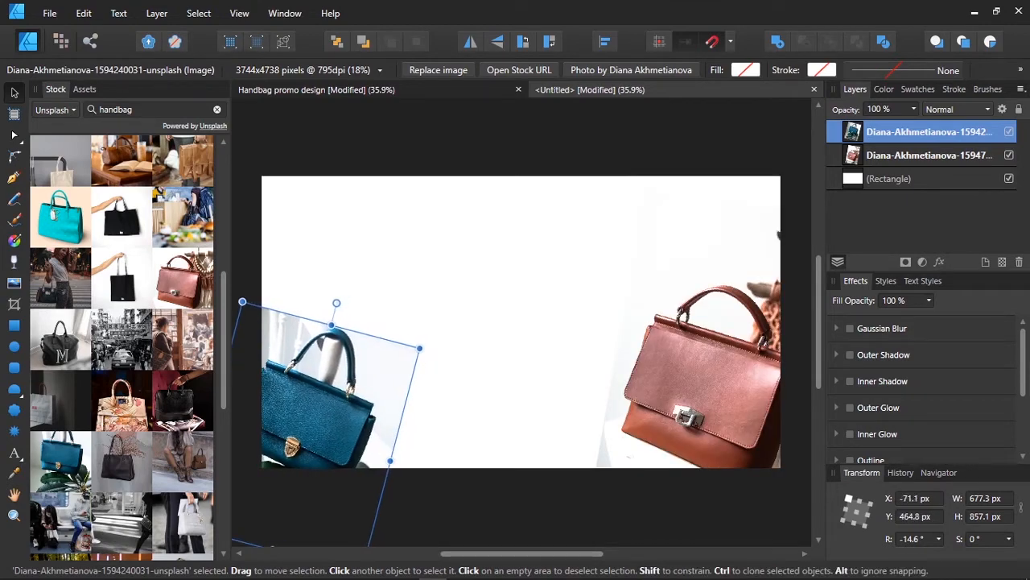
drag(419, 348, 447, 326)
drag(338, 387, 360, 368)
key(Escape)
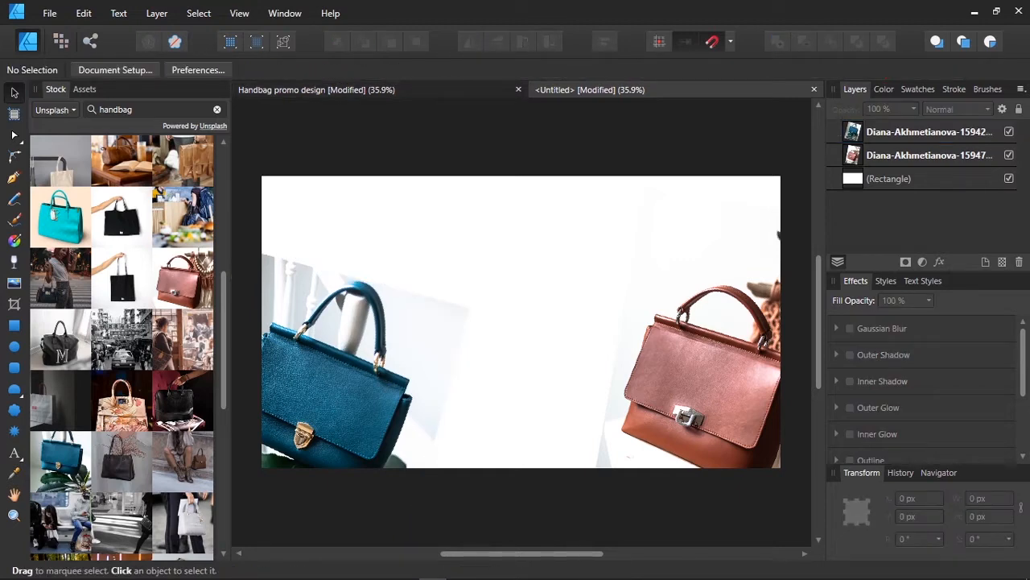
click(84, 89)
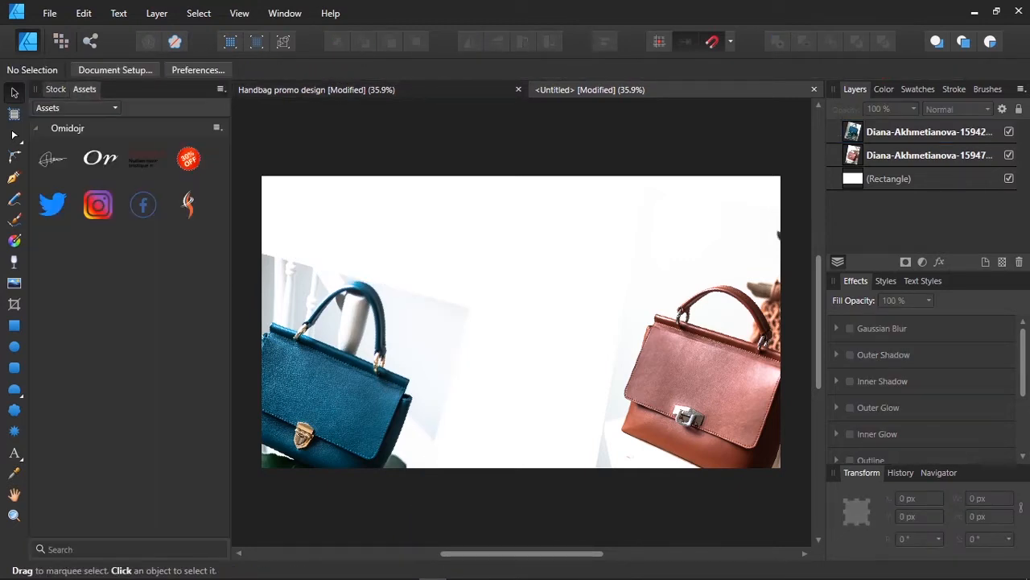
click(56, 89)
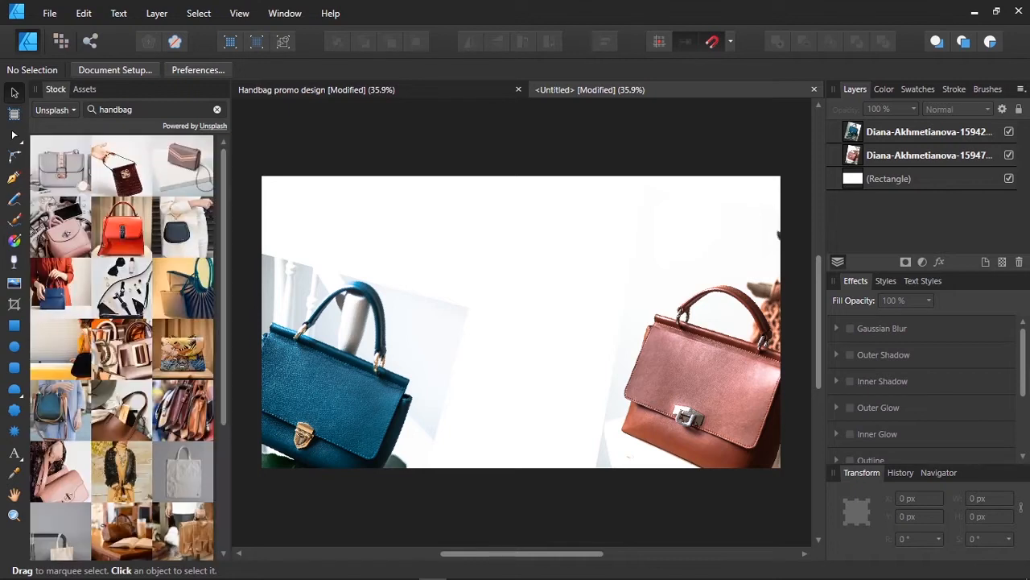
- Draw an unfilled rectangle about 1655 × 840 px across the page, with its stroke colour sampled from the brown handbag's pinkish leather
click(14, 325)
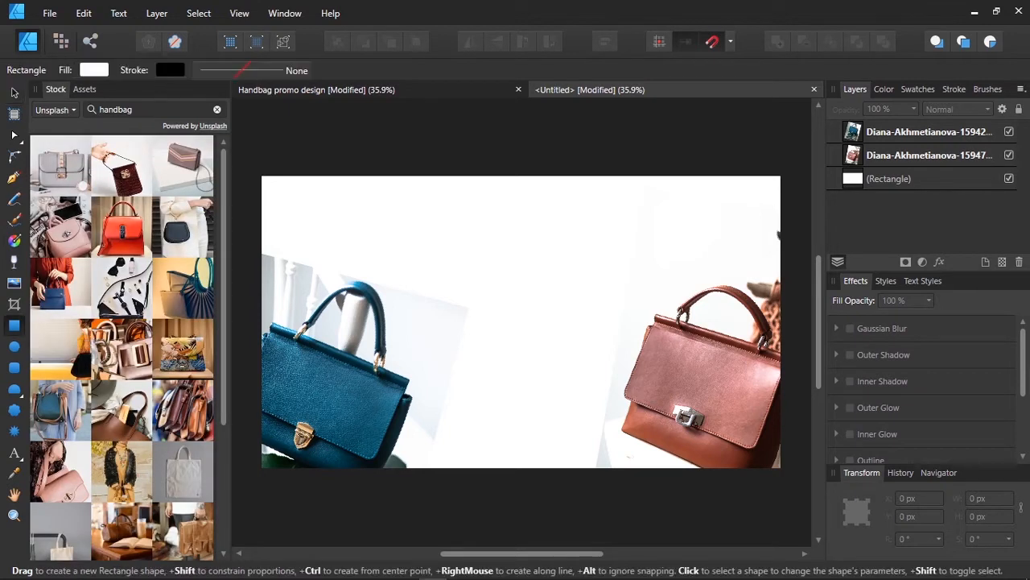
click(884, 89)
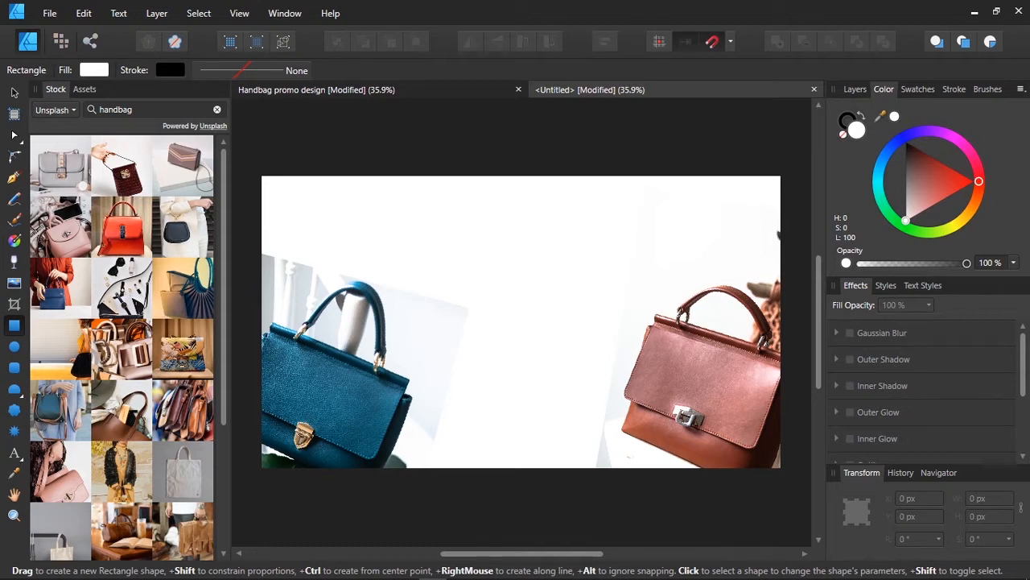
click(843, 134)
drag(880, 116, 732, 376)
click(894, 116)
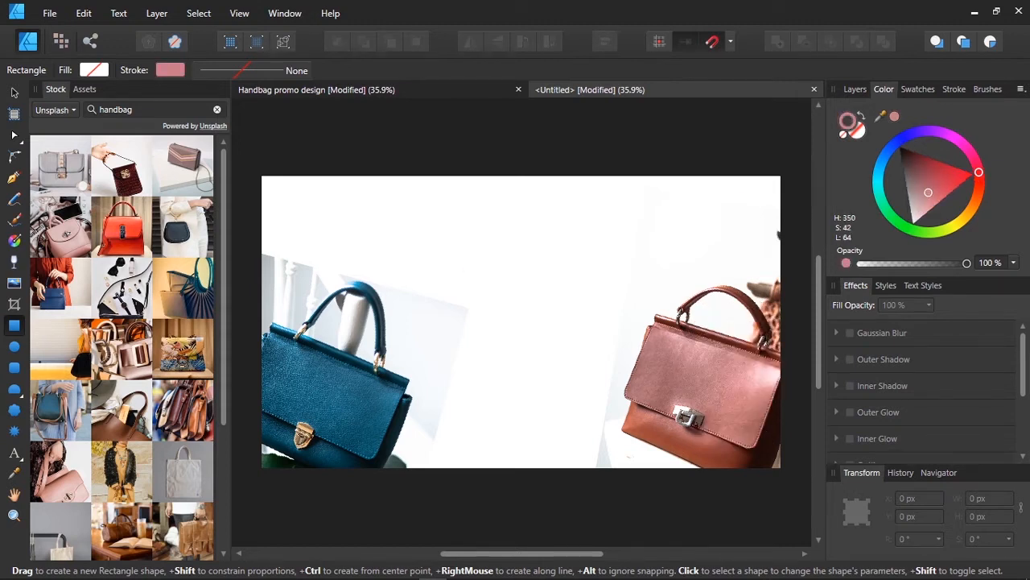
drag(278, 195, 727, 423)
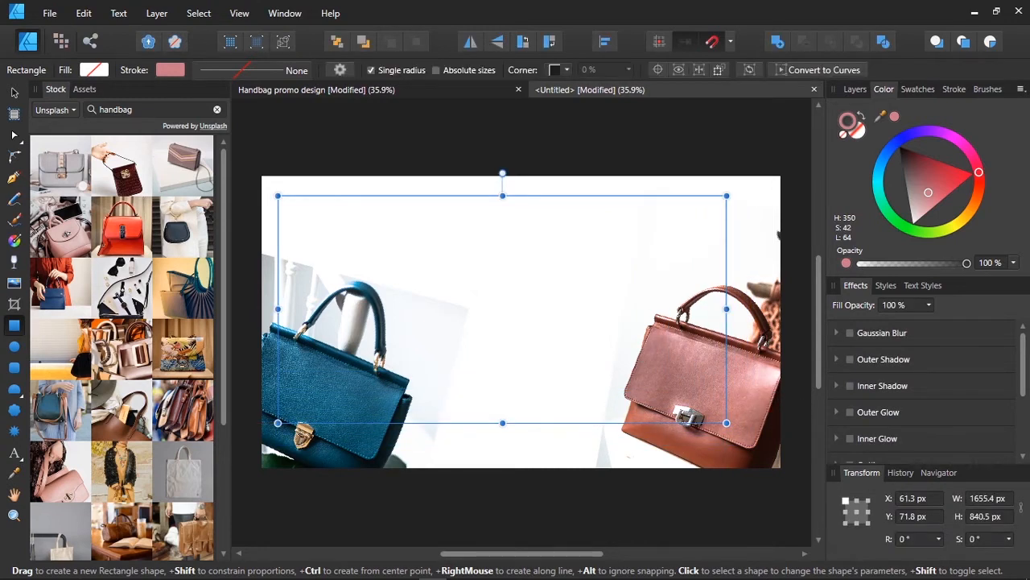
- Move the rectangle to the page centre and align it horizontally and vertically
click(14, 92)
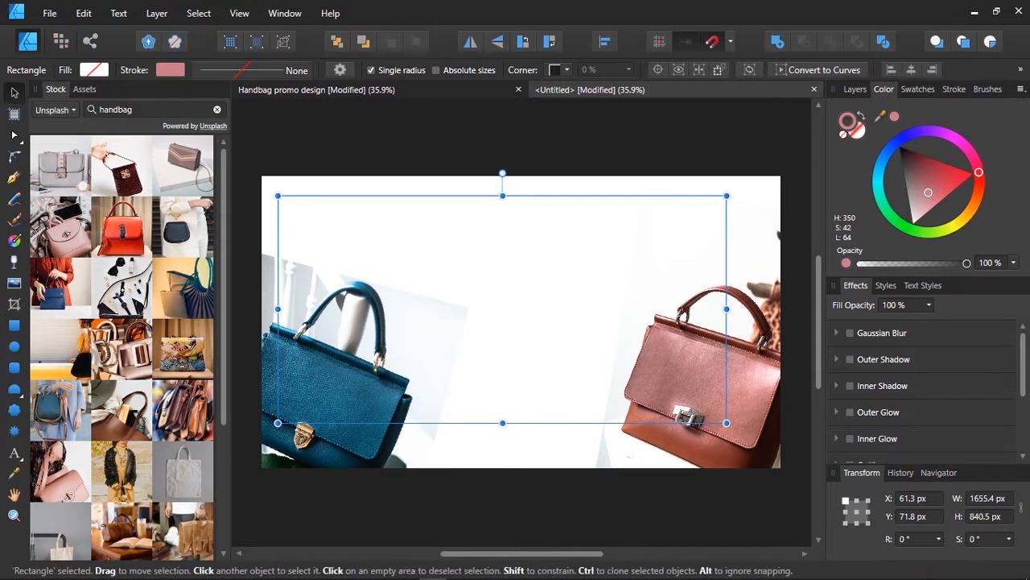
drag(503, 309, 521, 322)
click(605, 41)
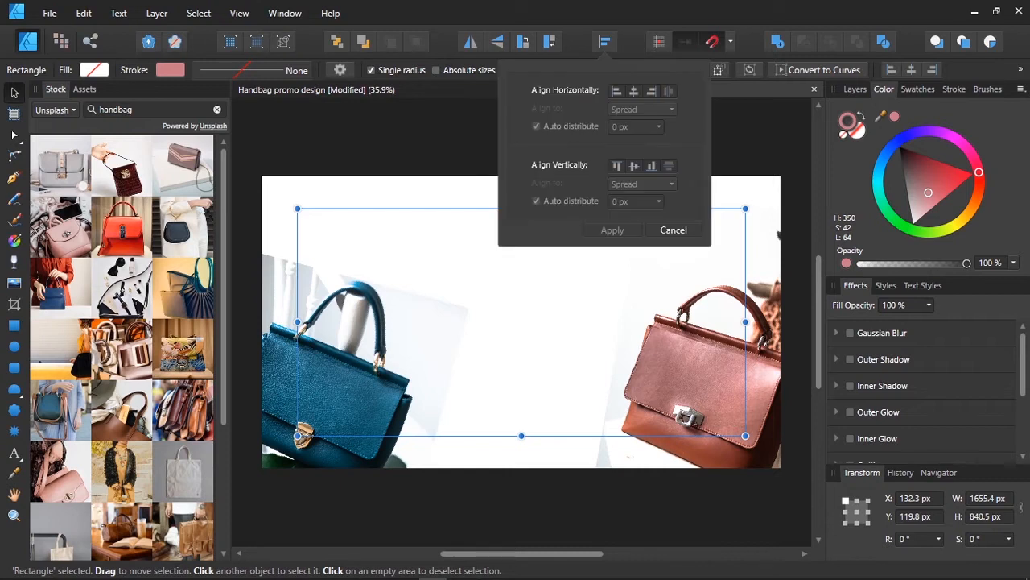
click(634, 90)
click(634, 166)
click(611, 229)
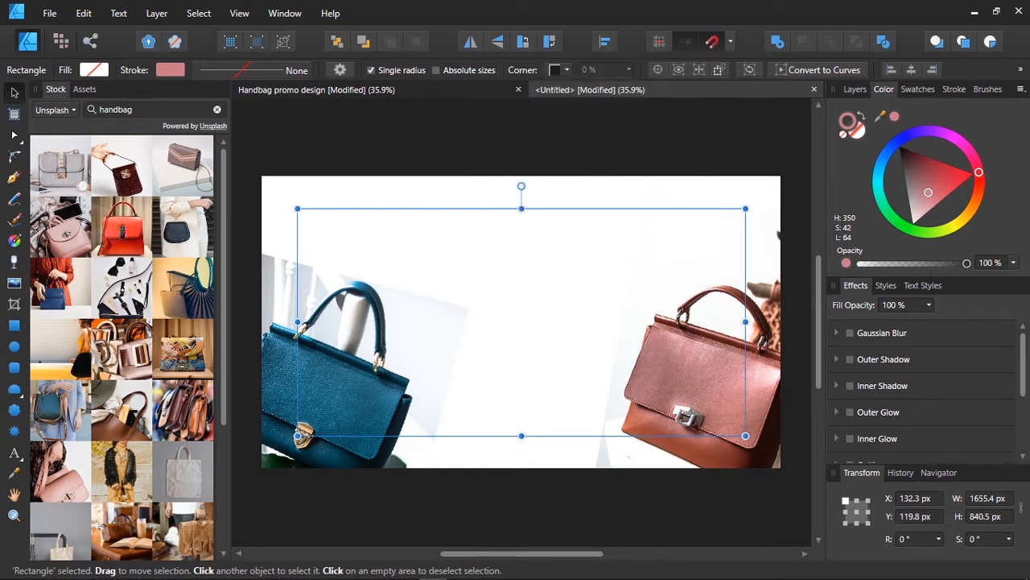
- Give the centred rectangle a solid stroke 10.1 pt wide
click(954, 88)
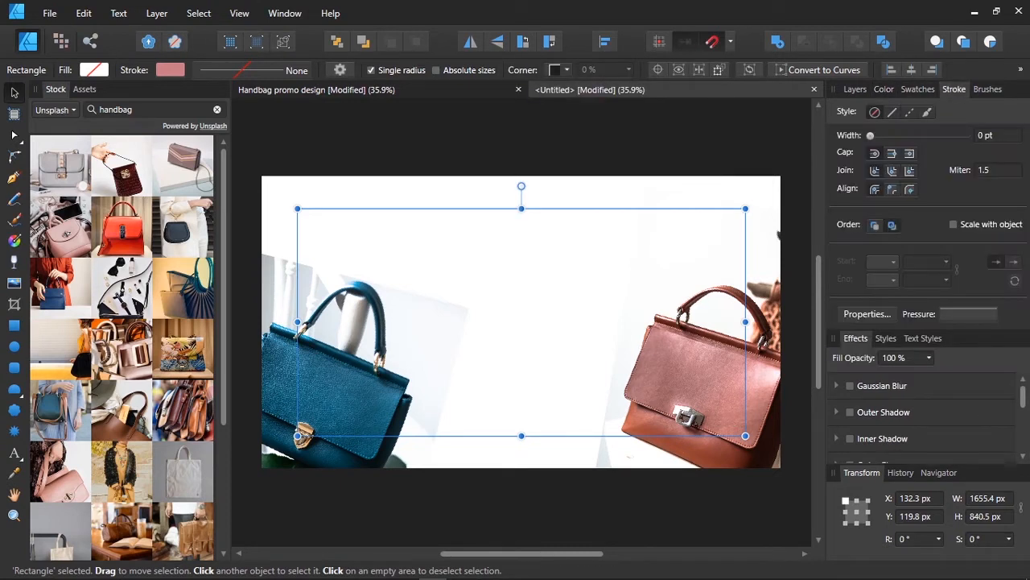
drag(870, 135, 913, 136)
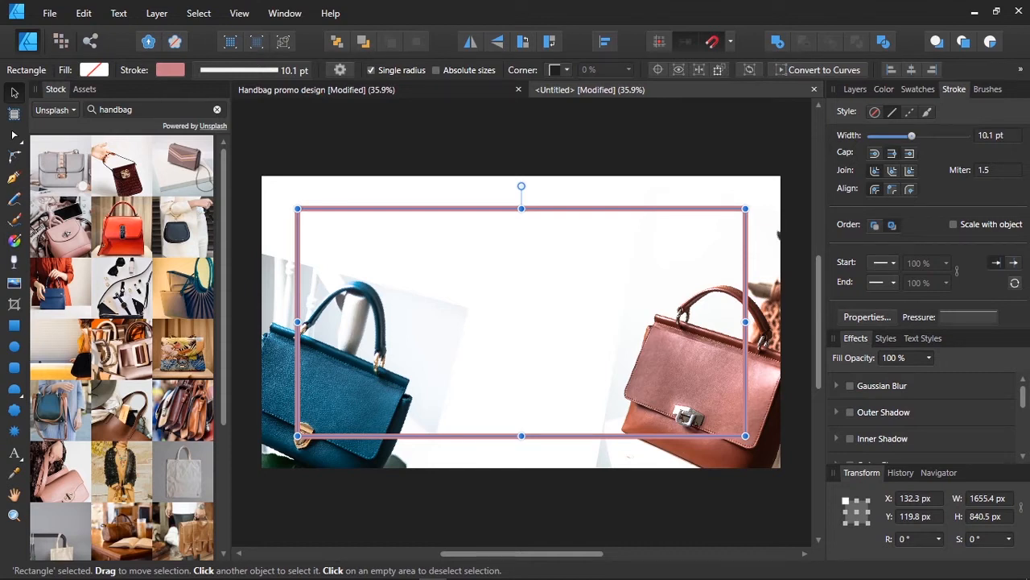
mouse_move(912, 135)
mouse_down()
mouse_move(921, 135)
mouse_move(912, 135)
mouse_up()
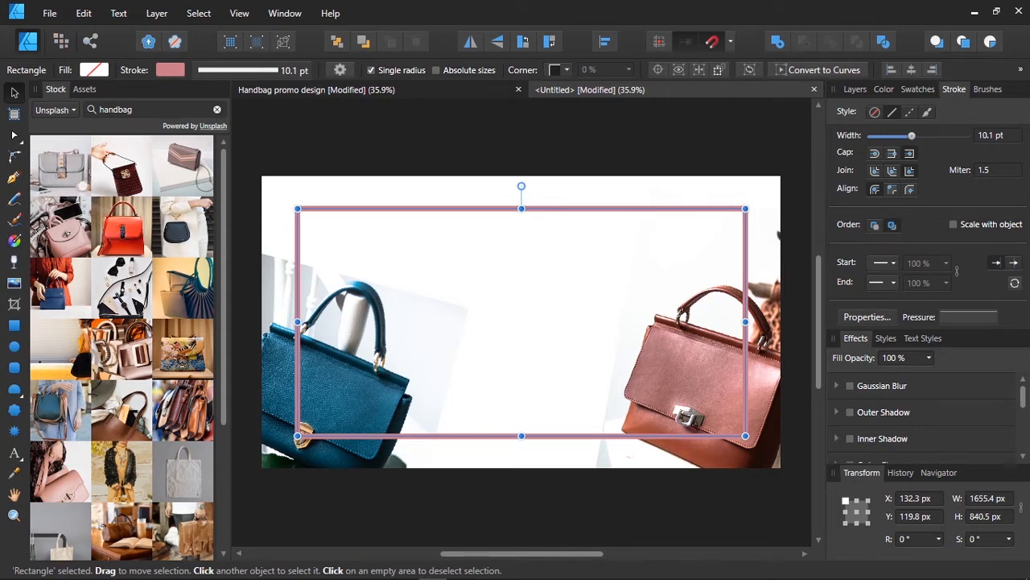
- Erase the part of the pink frame that crosses the blue handbag, using a 66.1 px eraser in the Pixel Persona
click(855, 89)
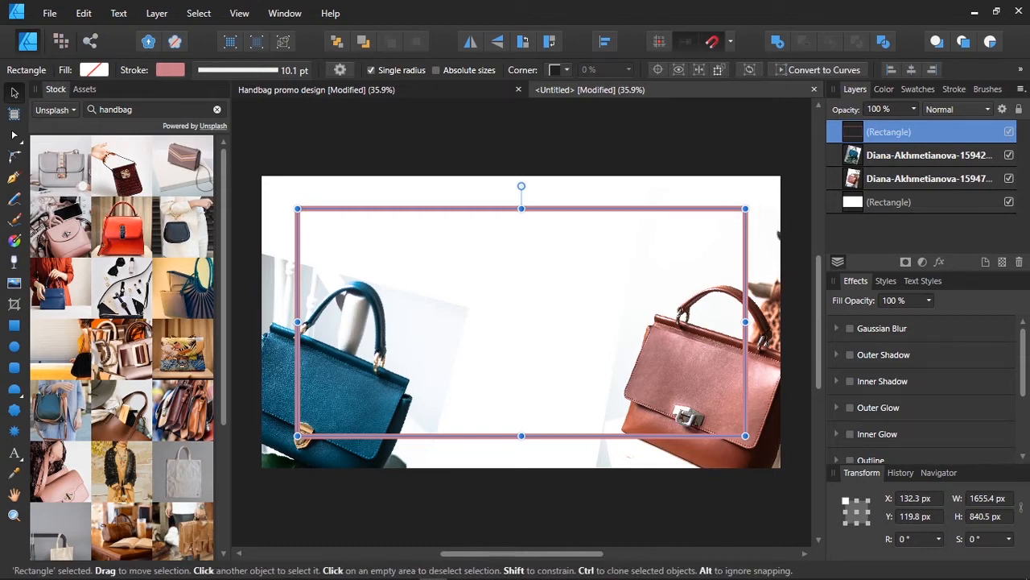
key(space)
drag(313, 383, 455, 351)
scroll(480, 276, up, 3)
scroll(482, 276, up, 2)
key(space)
scroll(463, 282, down, 1)
key(space)
scroll(468, 326, down, 2)
key(space)
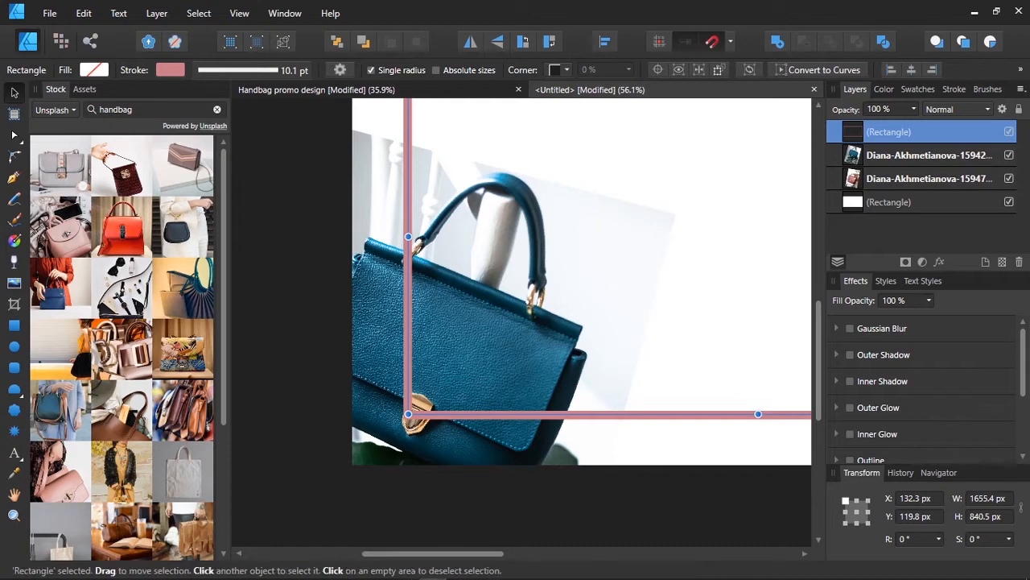
click(61, 42)
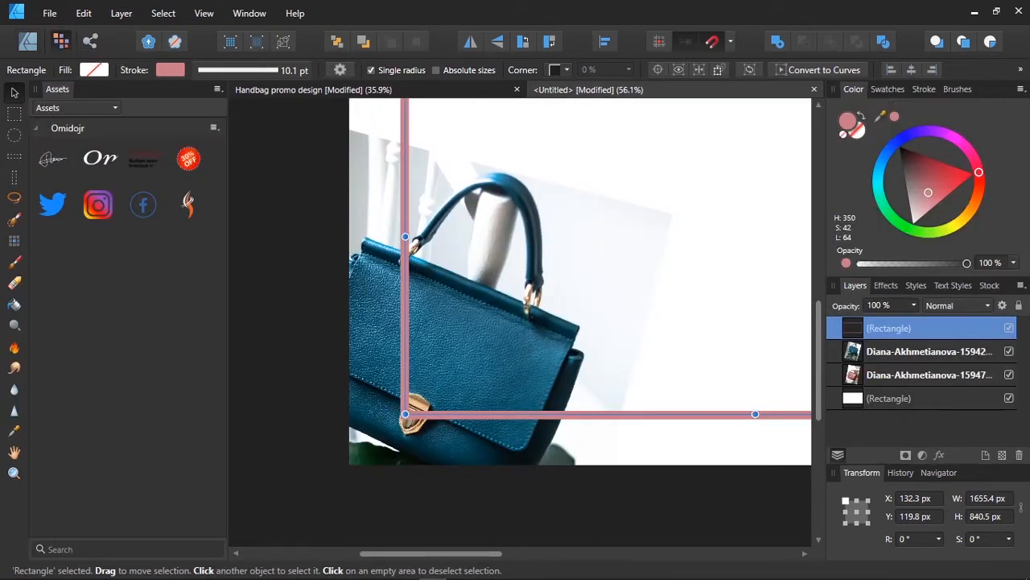
key(e)
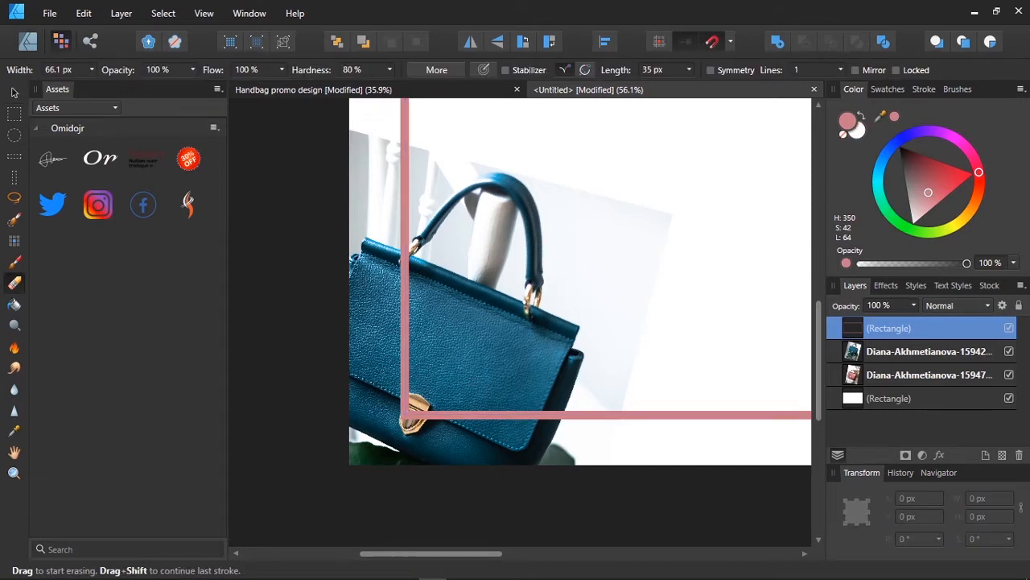
mouse_move(405, 292)
mouse_down()
mouse_move(404, 396)
mouse_move(462, 415)
mouse_move(561, 414)
mouse_up()
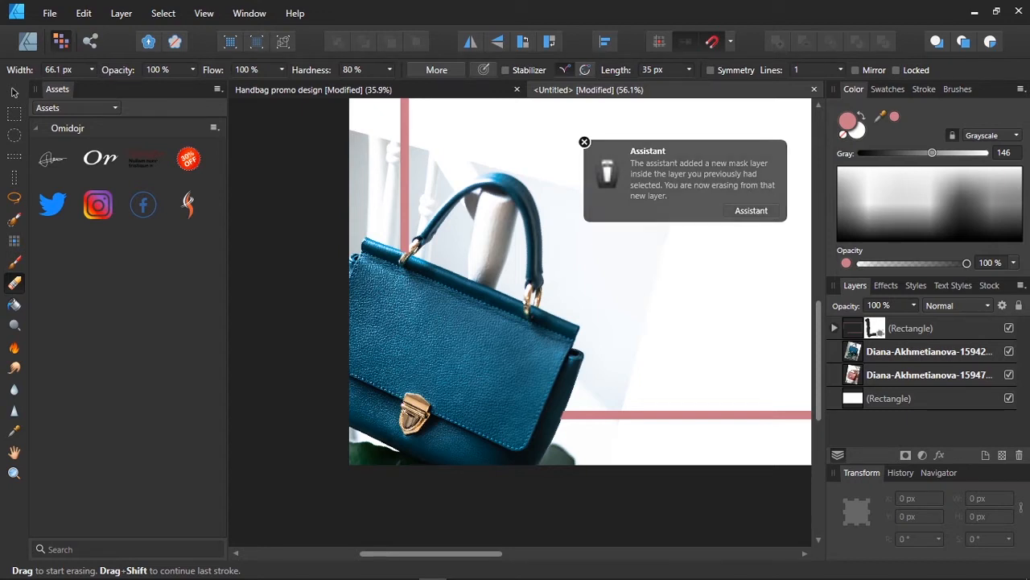
scroll(603, 207, down, 5)
key(space)
drag(675, 192, 573, 240)
scroll(484, 287, up, 3)
key(space)
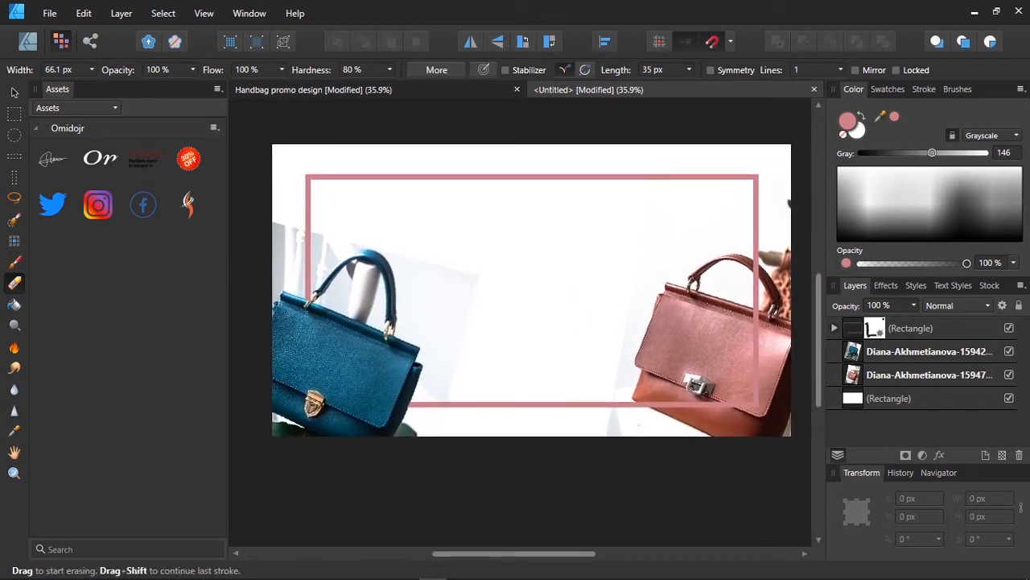
click(28, 41)
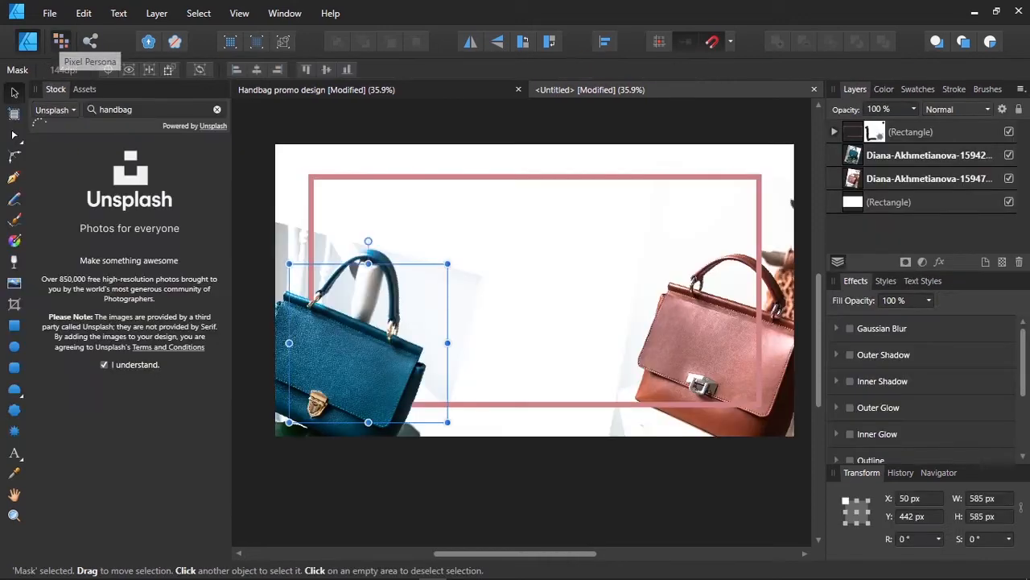
click(60, 42)
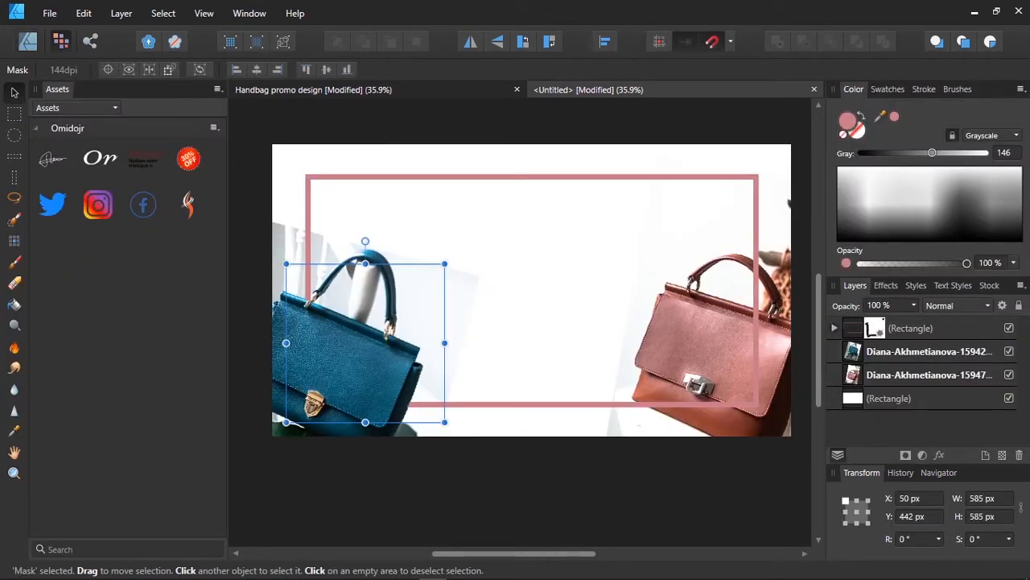
- Erase the outer background of the blue handbag photo around the bag and its handle with a 152.9 px eraser
click(456, 332)
scroll(456, 331, up, 3)
key(space)
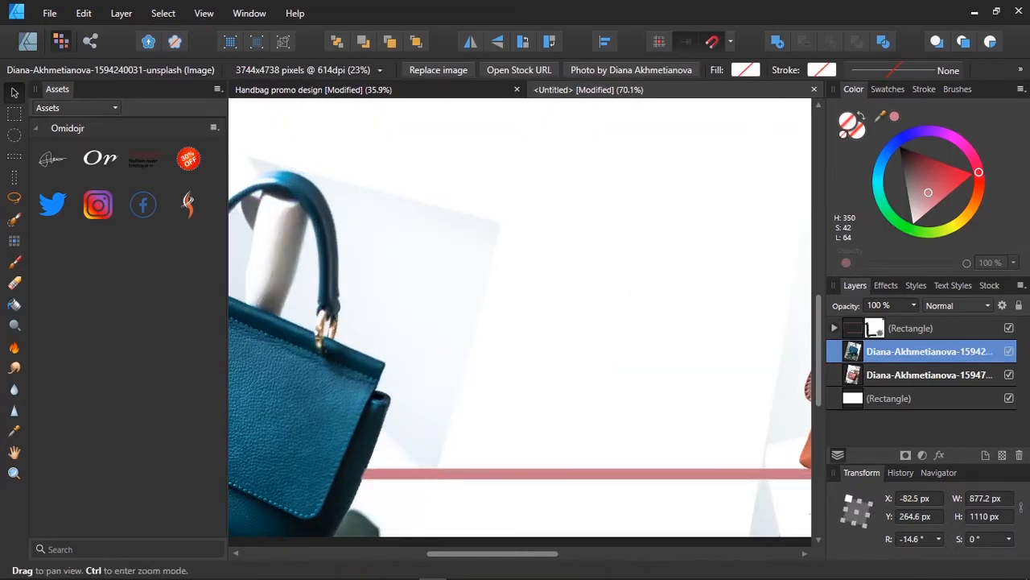
drag(456, 332, 657, 319)
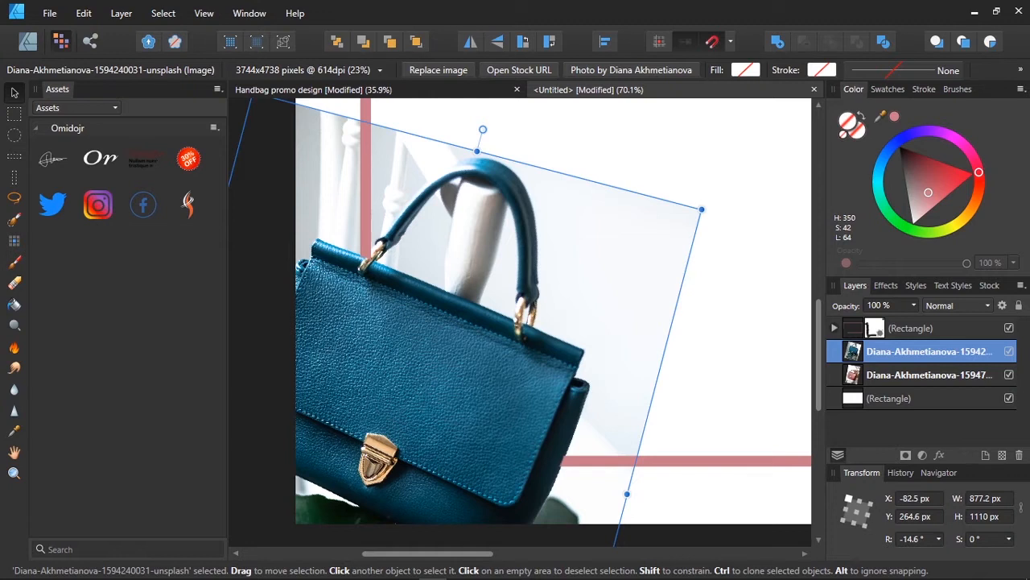
key(e)
key(bracketright)
key(bracketright)
key(bracketright)
key(bracketright)
key(bracketright)
key(bracketright)
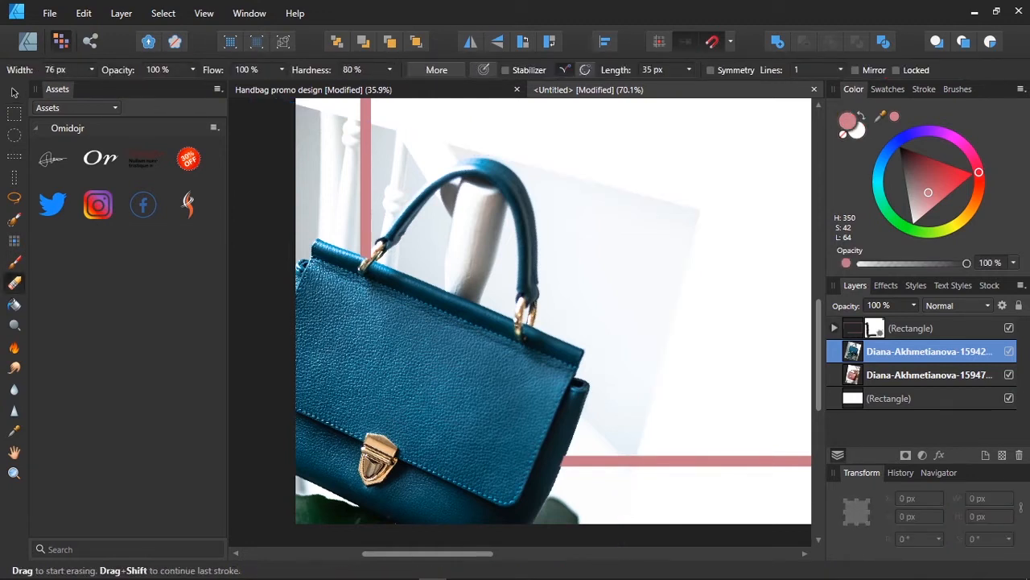
drag(680, 196, 705, 310)
mouse_move(676, 214)
mouse_down()
mouse_move(638, 198)
mouse_move(620, 218)
mouse_move(586, 187)
mouse_up()
mouse_move(632, 322)
mouse_down()
mouse_move(649, 423)
mouse_move(636, 410)
mouse_up()
drag(573, 512, 538, 512)
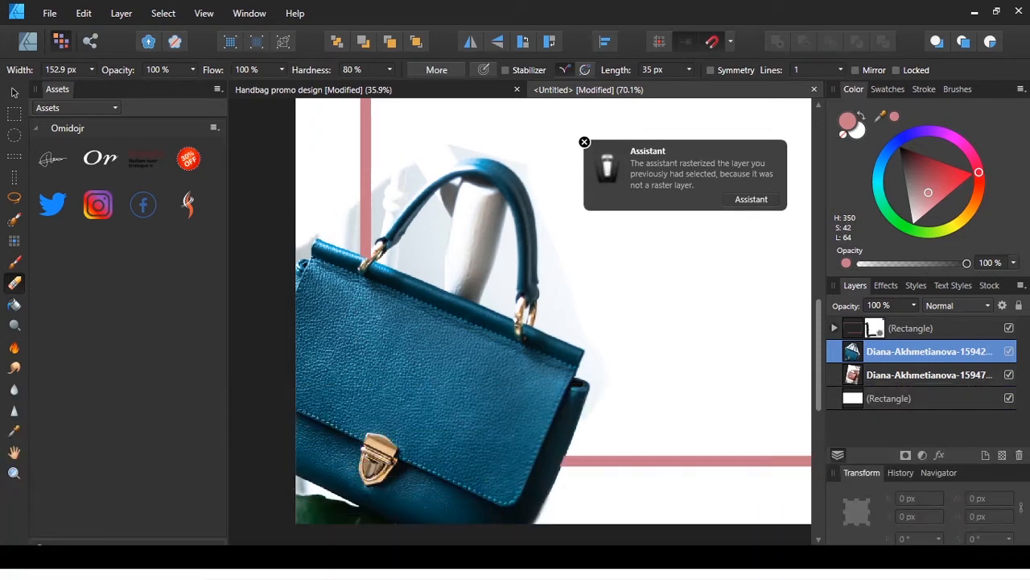
mouse_move(378, 157)
mouse_down()
mouse_move(459, 113)
mouse_move(387, 161)
mouse_move(396, 174)
mouse_up()
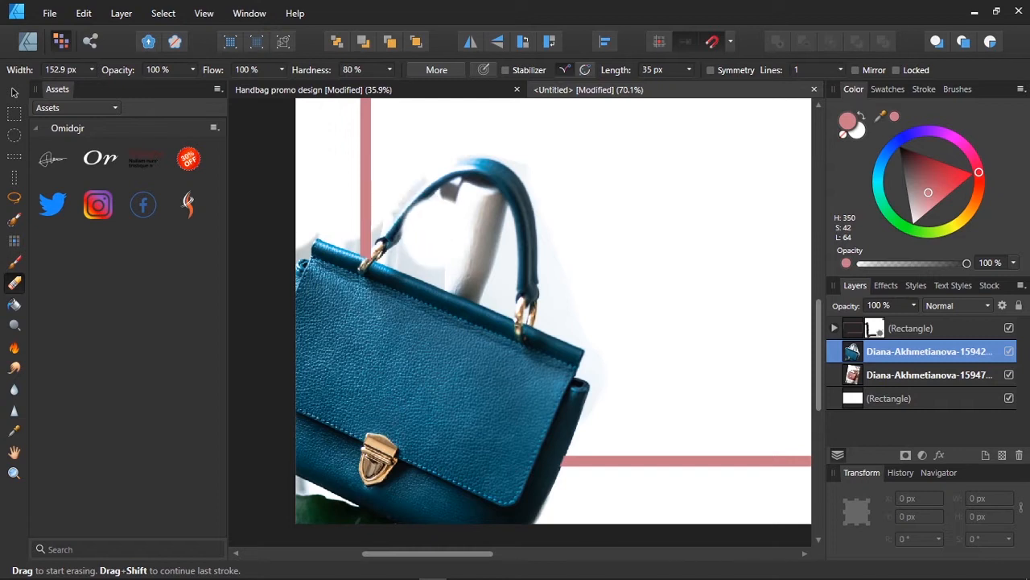
- Erase the background inside the blue handbag's handle, left of the white post, with a smaller eraser down to about 35 px
key([)
key([)
key([)
key([)
key(bracketleft)
key(bracketleft)
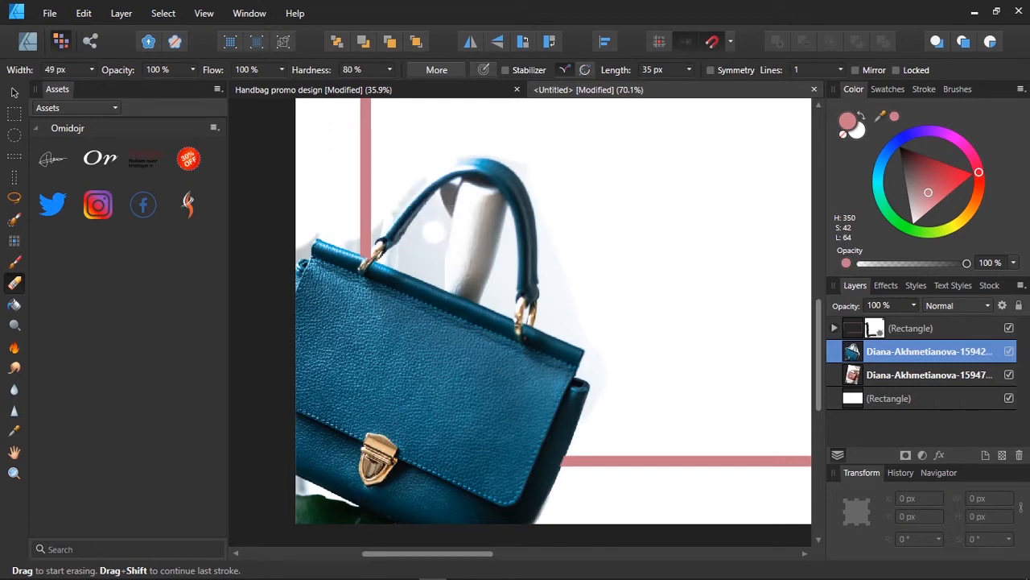
mouse_move(451, 206)
mouse_down()
mouse_move(436, 277)
mouse_move(425, 256)
mouse_move(392, 259)
mouse_move(423, 213)
mouse_up()
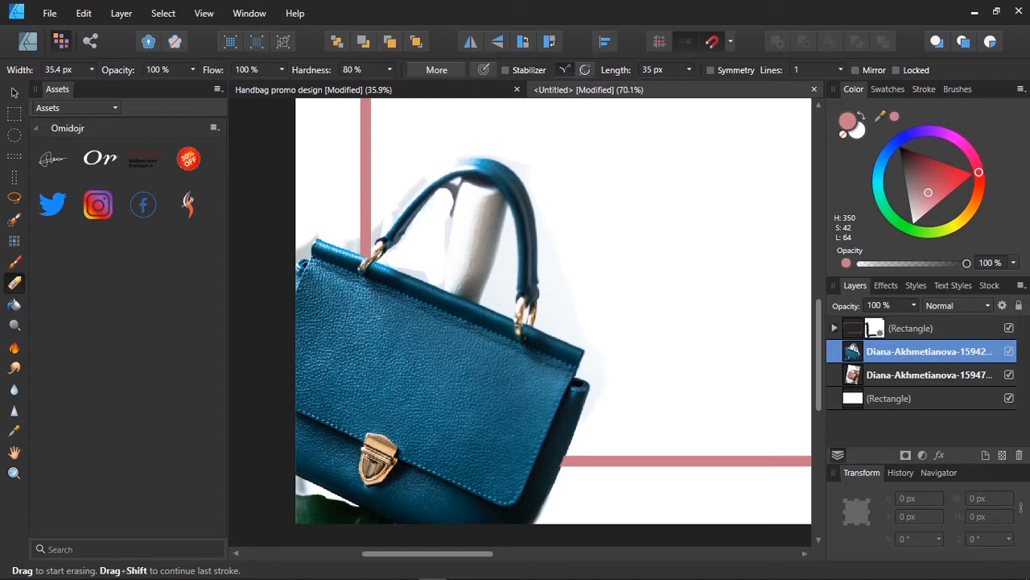
- Clean up the background remnants along the blue handbag's handle and top edge with an 18.5 px eraser
key(bracketleft)
key(bracketleft)
key(bracketleft)
key(bracketleft)
mouse_move(453, 196)
mouse_down()
mouse_move(454, 187)
mouse_move(450, 242)
mouse_move(410, 274)
mouse_move(393, 267)
mouse_move(378, 228)
mouse_move(355, 246)
mouse_move(311, 244)
mouse_move(305, 256)
mouse_up()
drag(455, 214, 459, 182)
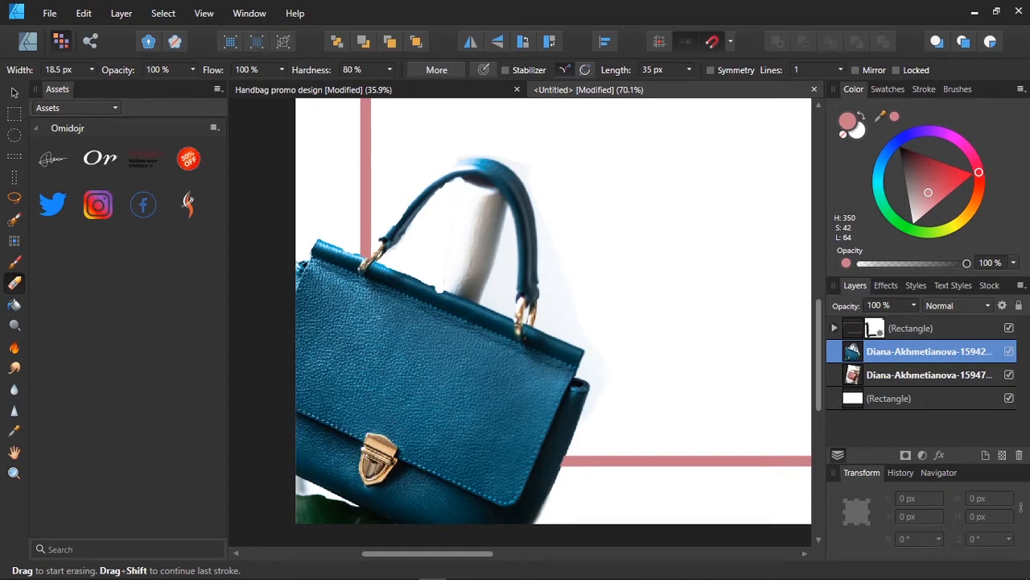
- Erase the background left of and above the bag in the brown handbag photo with a 150.4 px eraser
scroll(448, 238, down, 2)
drag(449, 238, 211, 317)
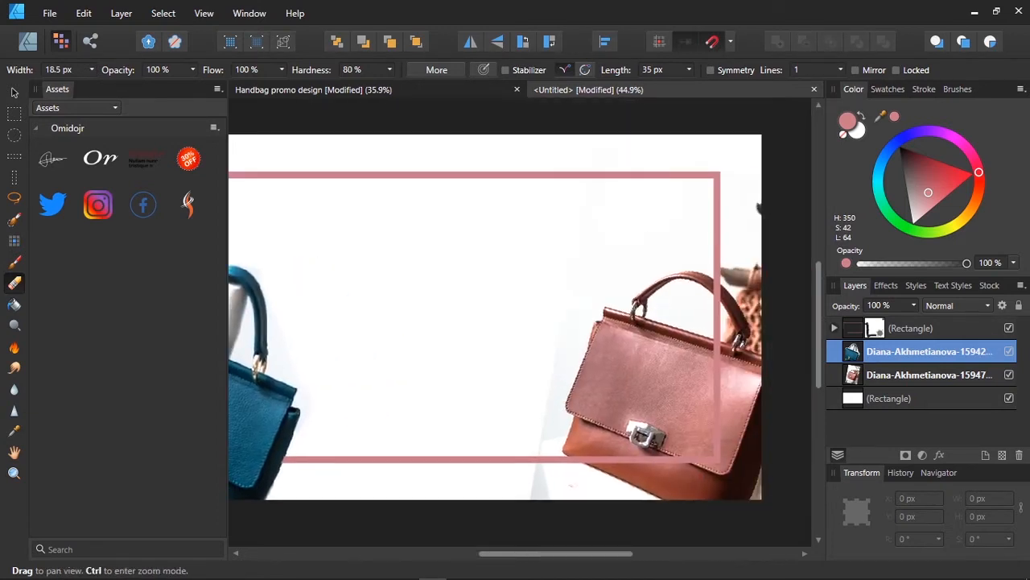
click(929, 374)
key(bracketright)
key(bracketright)
key(bracketright)
key(bracketright)
key(bracketright)
key(bracketright)
key(bracketright)
key(bracketright)
key(bracketright)
key(bracketright)
mouse_move(556, 501)
mouse_down()
mouse_move(522, 450)
mouse_move(529, 398)
mouse_up()
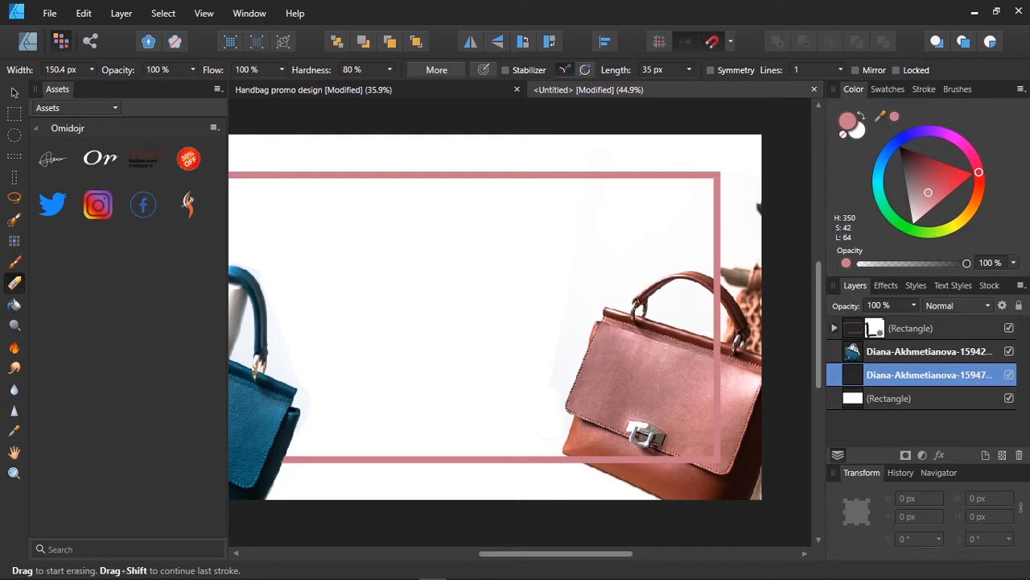
mouse_move(747, 187)
mouse_down()
mouse_move(715, 250)
mouse_move(746, 274)
mouse_move(756, 265)
mouse_up()
- Try to erase the green leaf beneath the blue handbag at the page's lower-left corner with a 48.2 px eraser
key(bracketleft)
key(bracketleft)
key(bracketleft)
key(bracketleft)
key(bracketleft)
key(bracketleft)
key(bracketleft)
key(bracketleft)
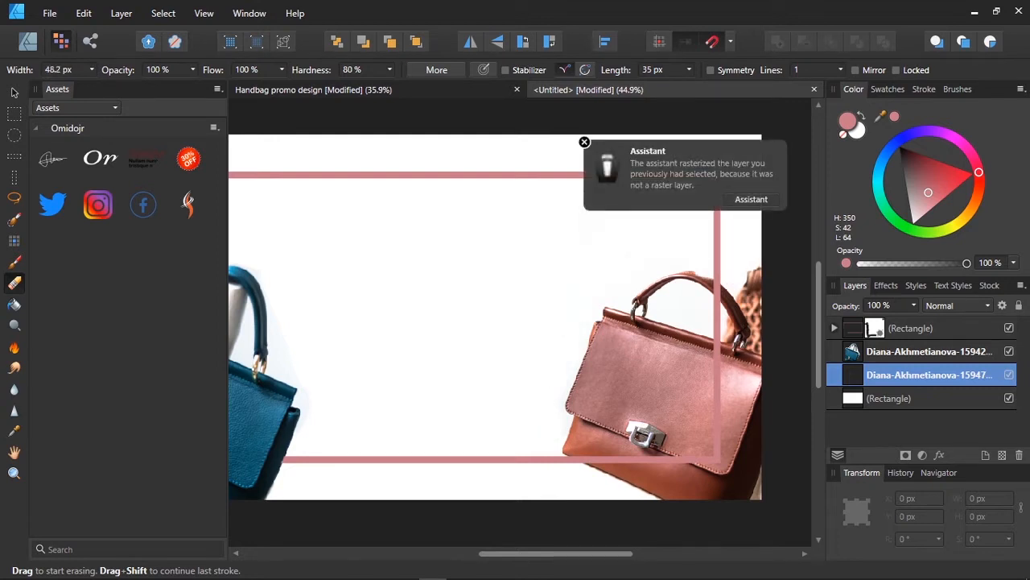
scroll(488, 234, down, 1)
drag(488, 234, 555, 249)
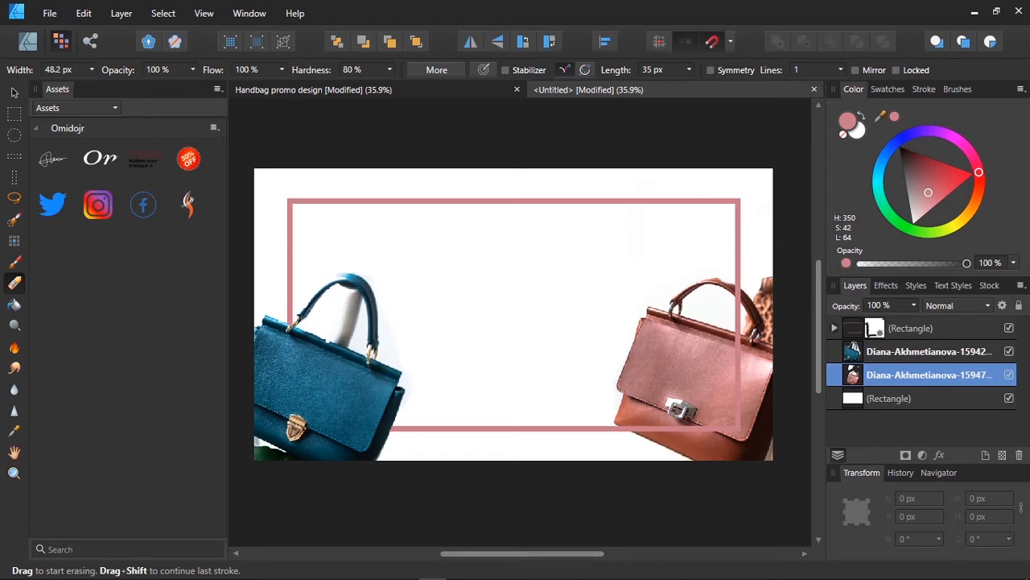
click(929, 351)
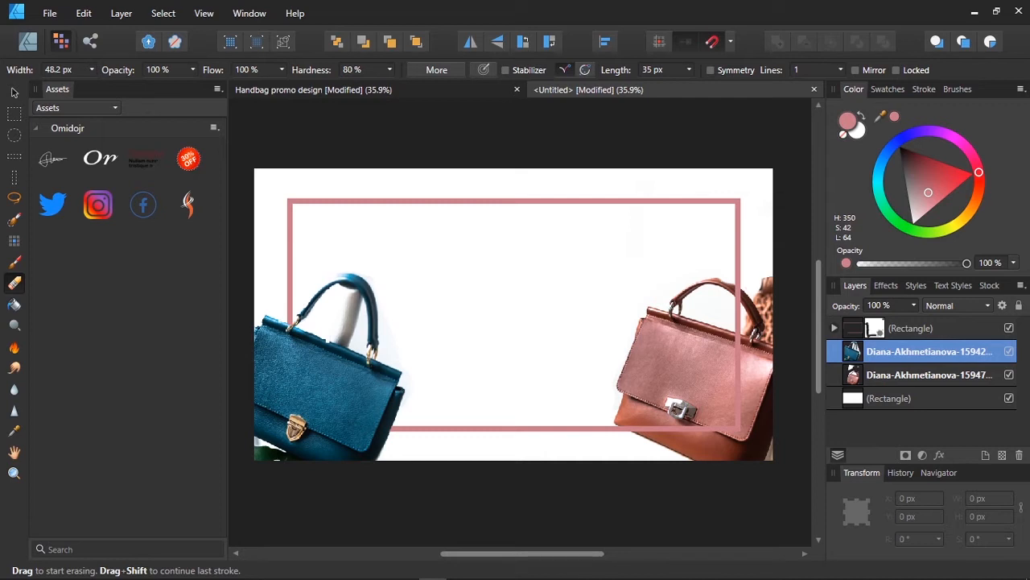
drag(290, 456, 257, 445)
key(ctrl+z)
- Return to the Designer Persona, view the finished promo image as a reference, and clear the selection
click(27, 41)
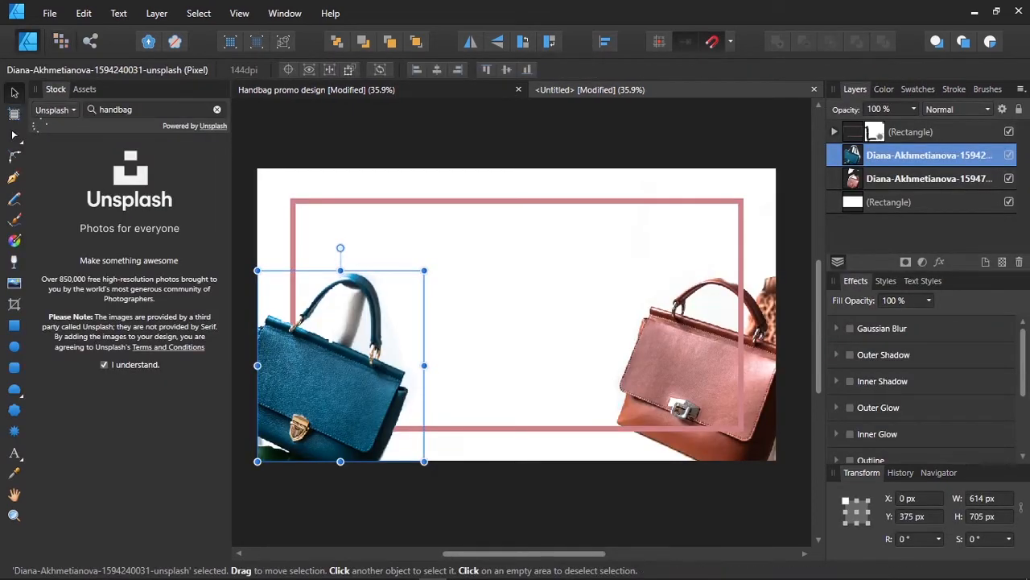
key(alt+Tab)
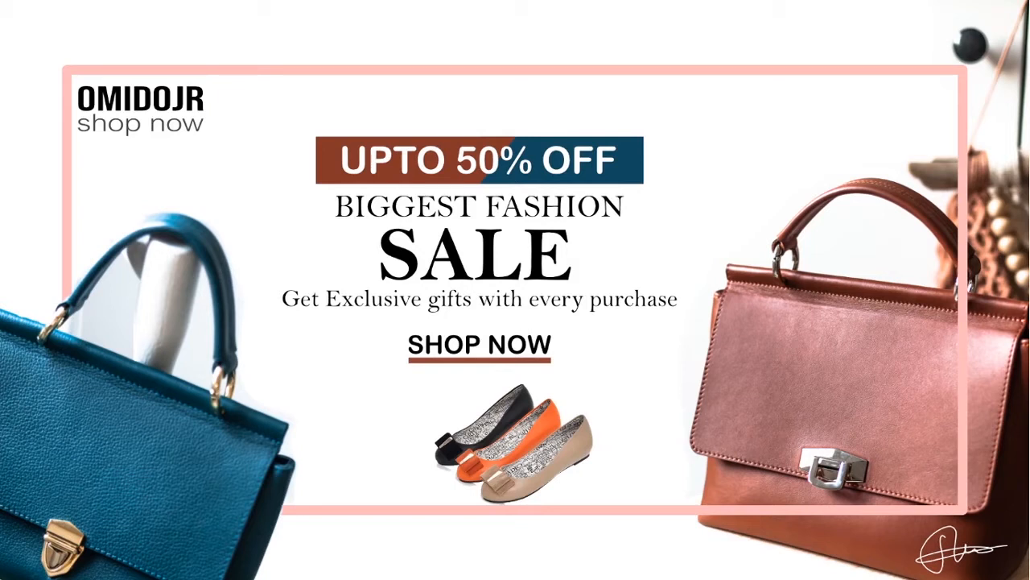
key(alt+Tab)
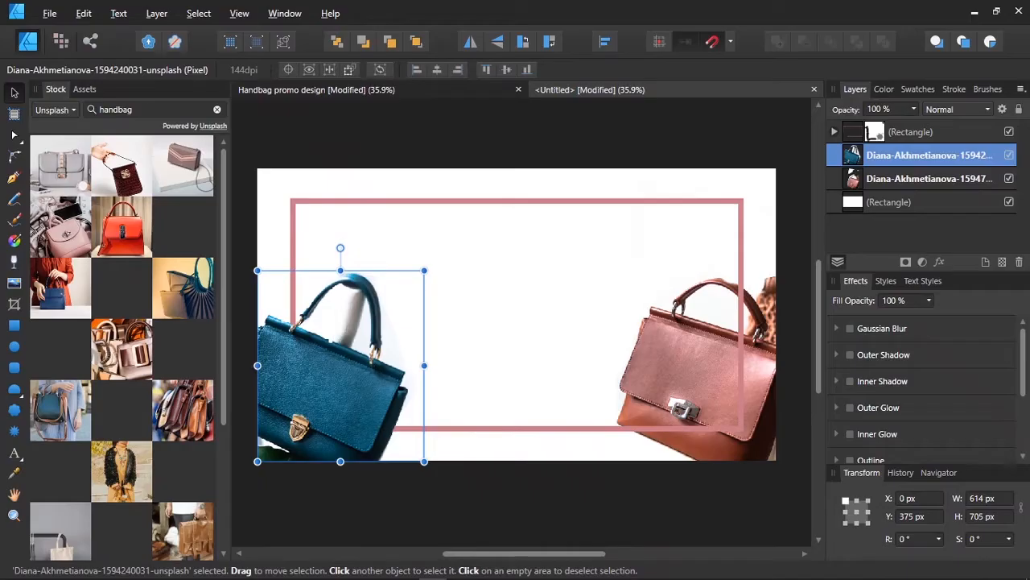
key(ctrl+d)
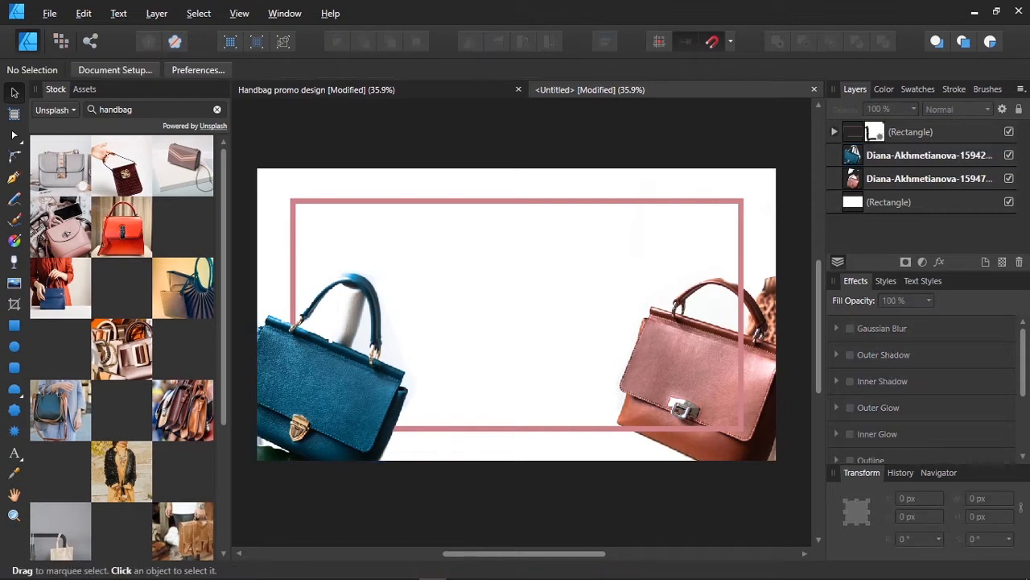
- Draw a rectangle about 631 × 112 px centred near the pink frame's upper edge and remove its stroke
key(m)
drag(427, 217, 601, 250)
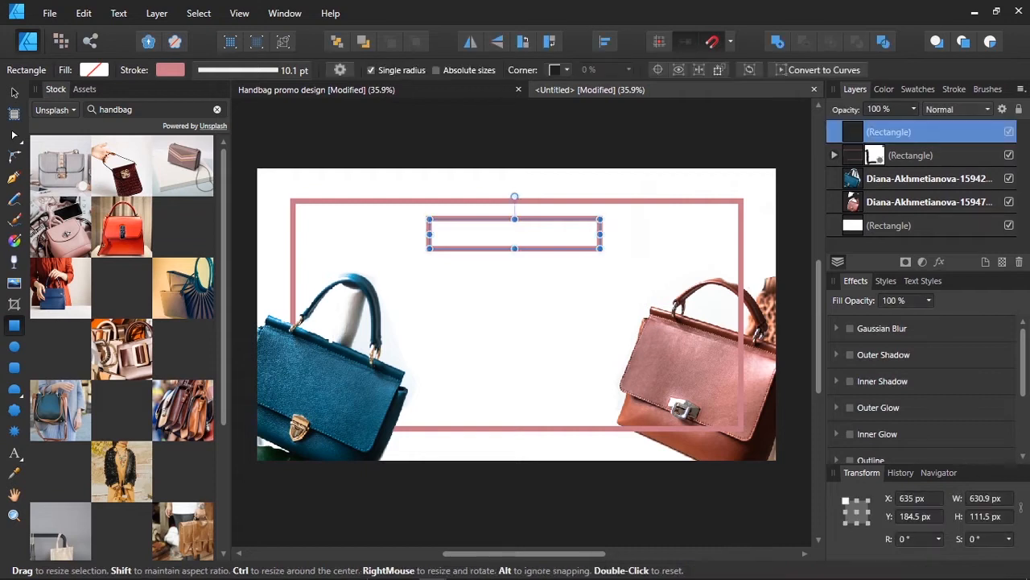
click(884, 89)
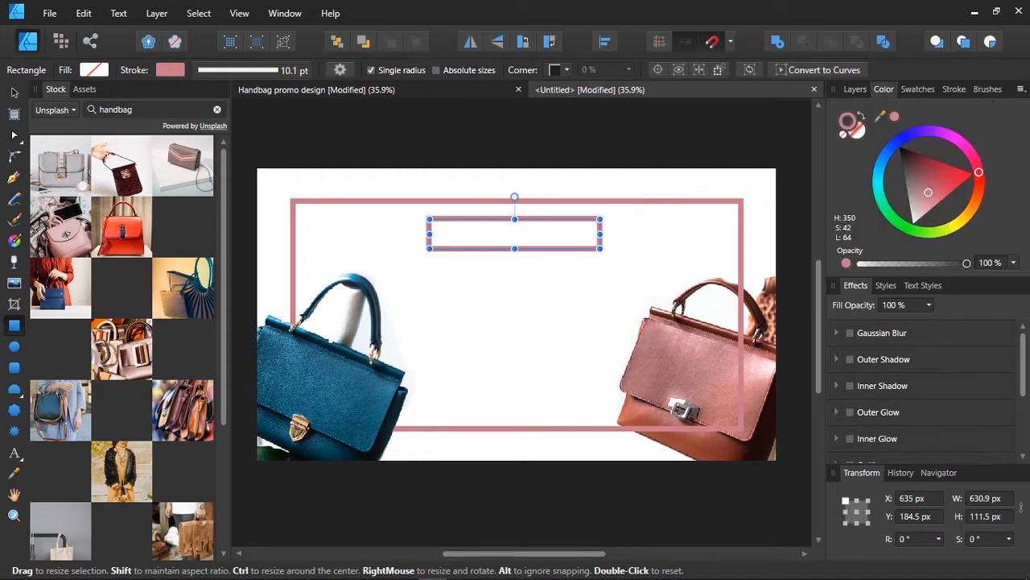
key(slash)
key(x)
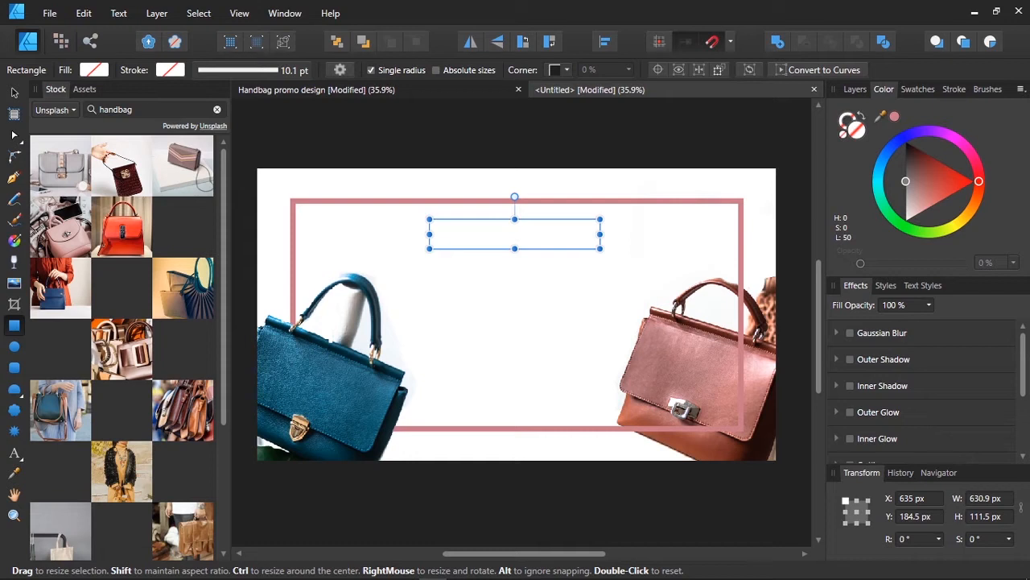
- Fill the rectangle with the dark blue sampled from the blue handbag's body
mouse_move(906, 181)
mouse_down()
mouse_move(917, 199)
mouse_move(916, 178)
mouse_up()
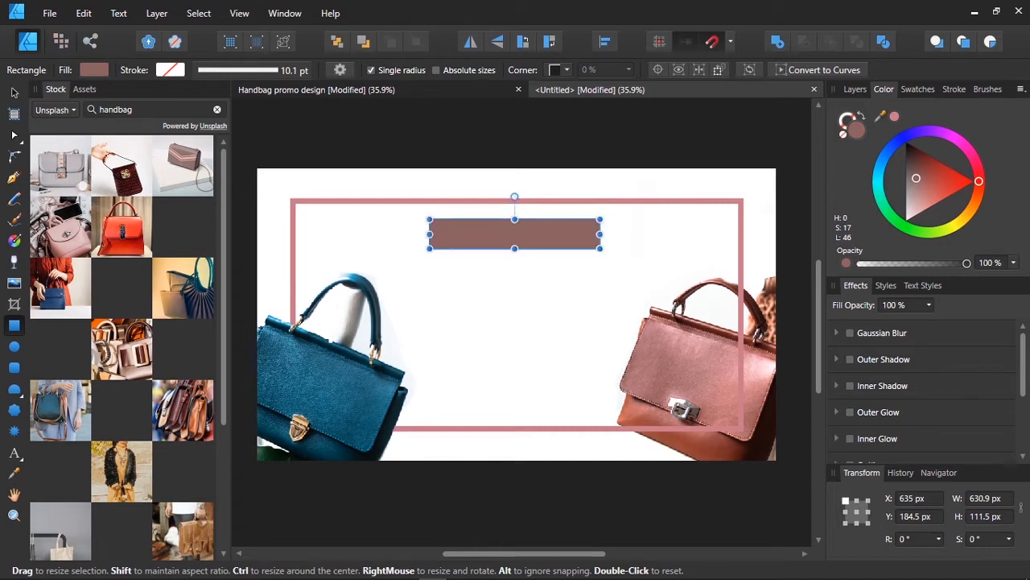
drag(880, 116, 355, 400)
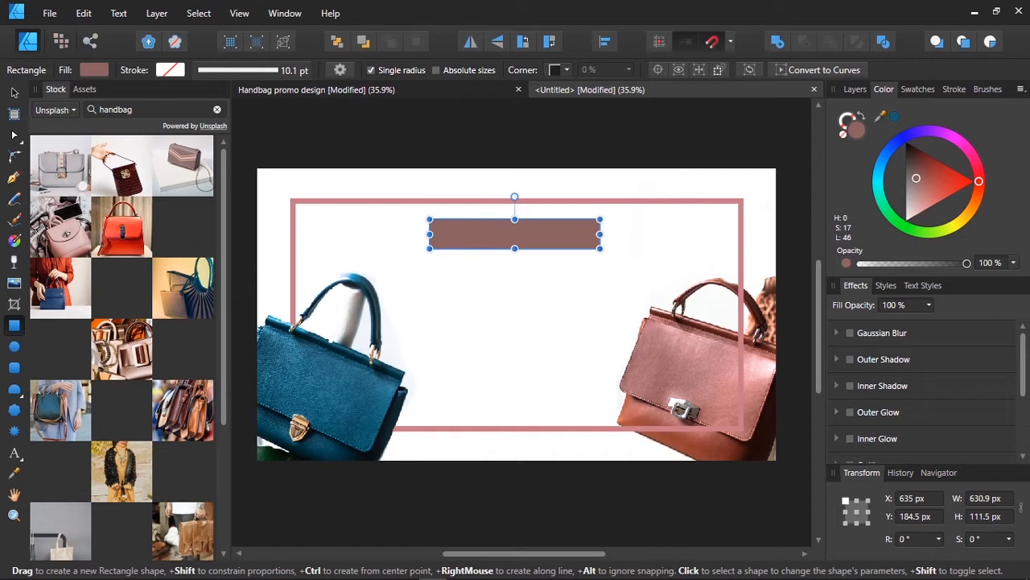
click(894, 116)
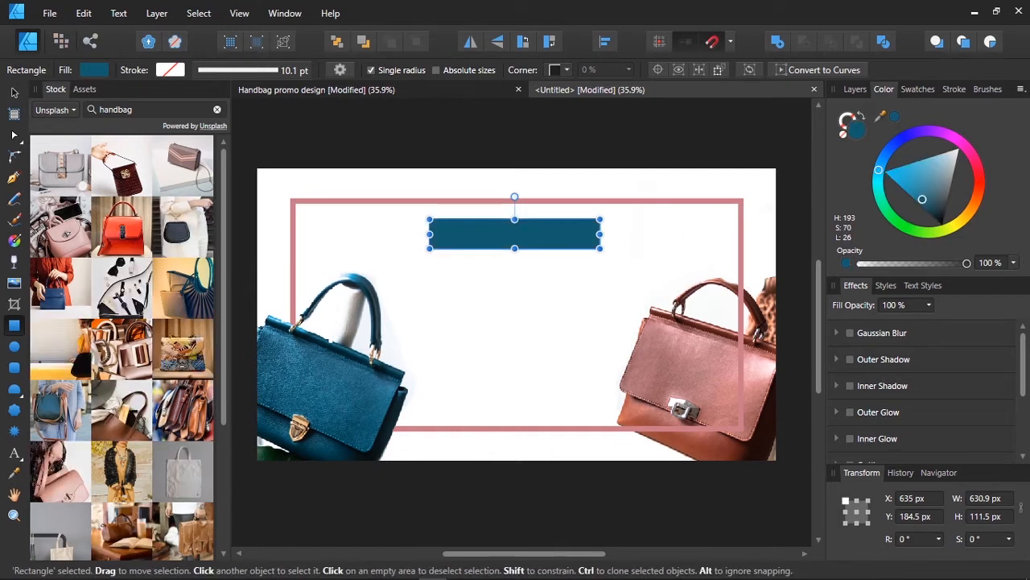
- Duplicate the blue rectangle and move the copy straight down, just beneath the original
click(855, 89)
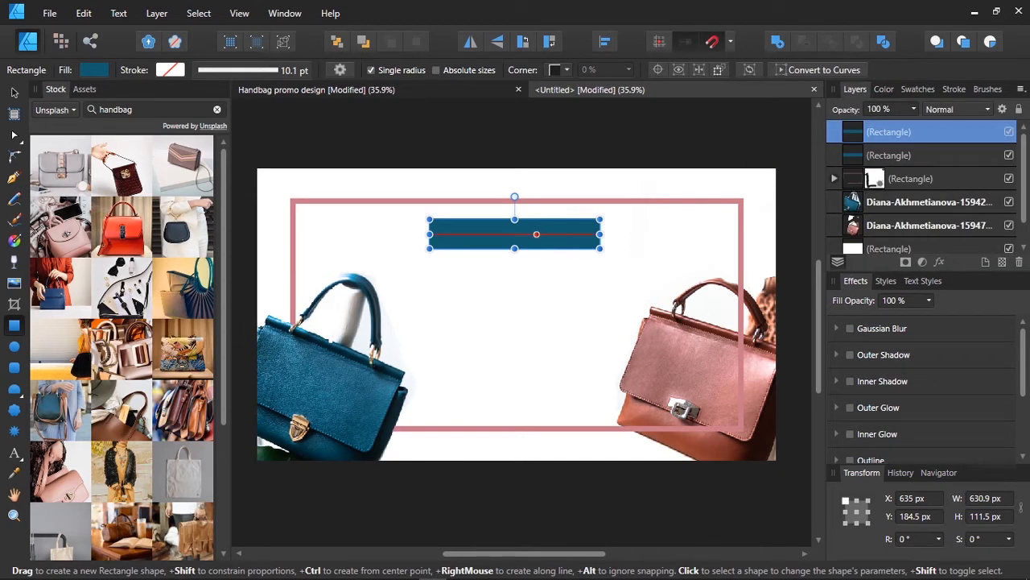
key(v)
drag(515, 234, 515, 271)
- Fill the lower rectangle with pink sampled from the brown handbag, adjusted to H 356, S 29, L 61
click(884, 88)
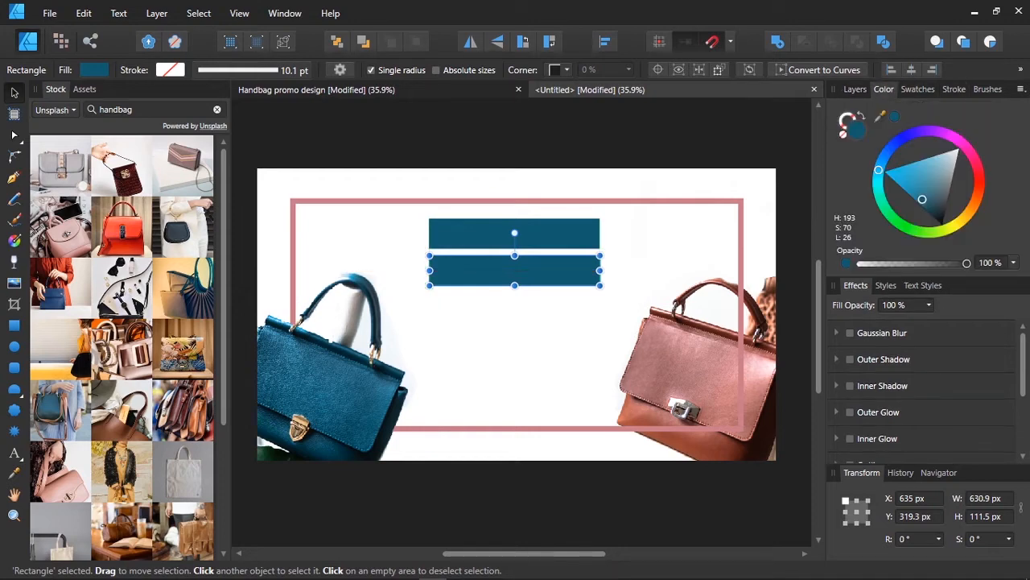
drag(881, 115, 717, 371)
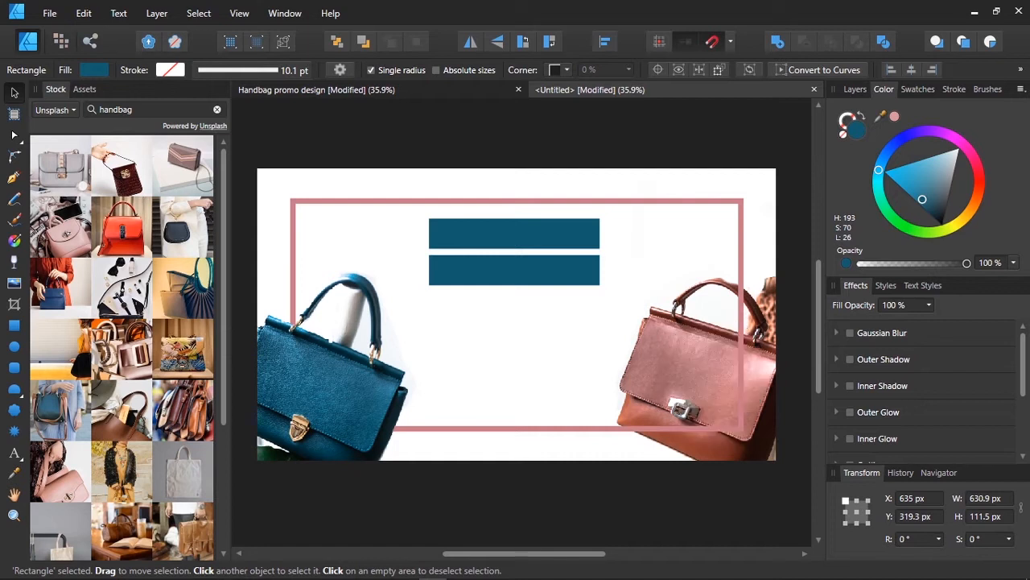
click(894, 116)
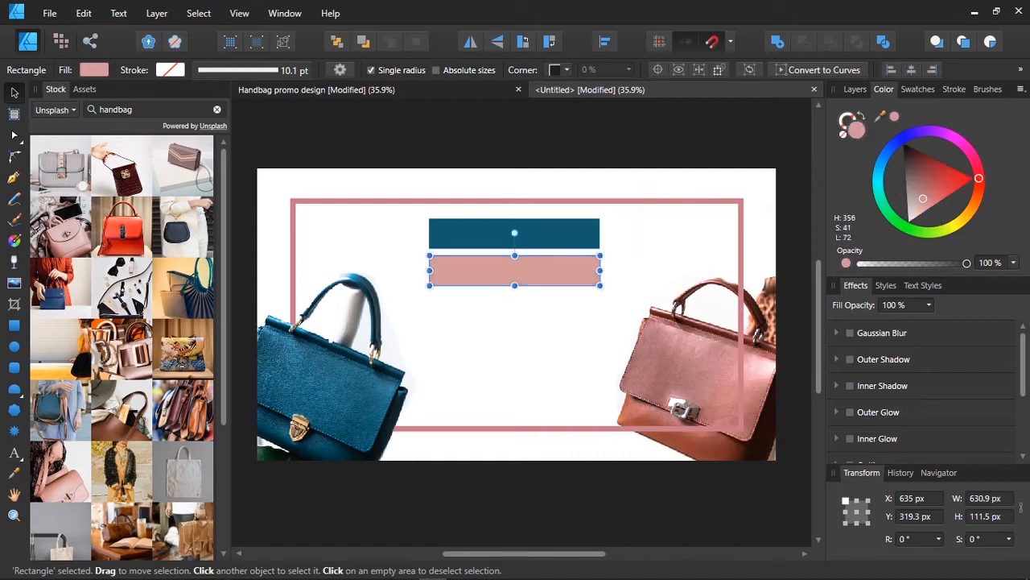
drag(923, 198, 922, 190)
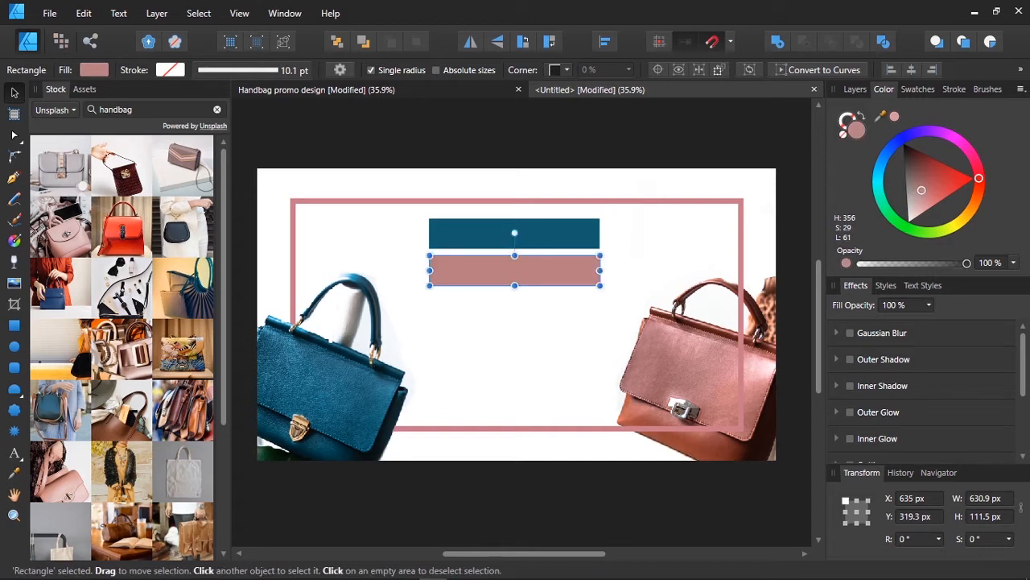
- Convert the blue rectangle to curves and slant its right end by moving the lower-right node inward to about X 1123 px
click(475, 234)
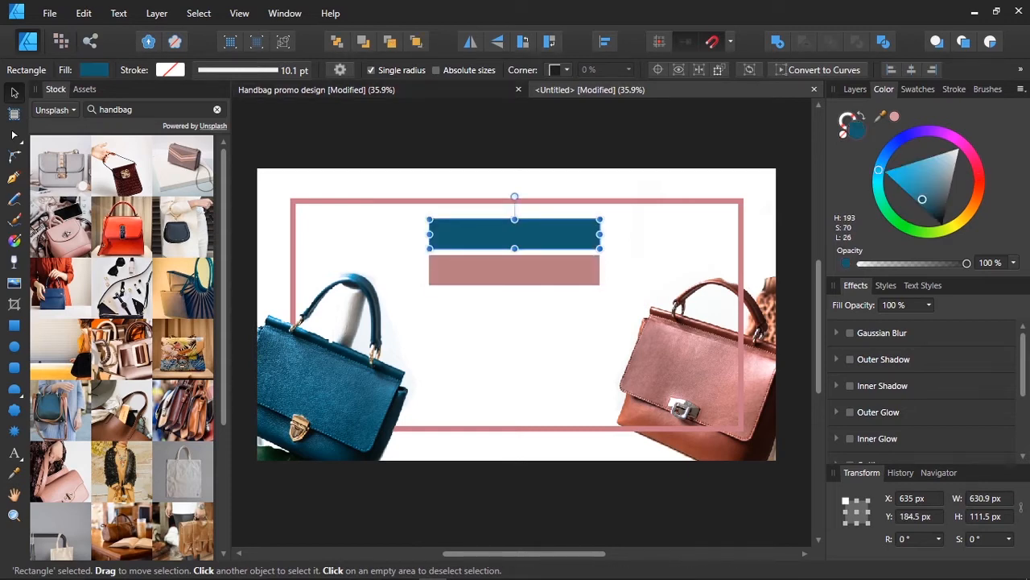
click(817, 70)
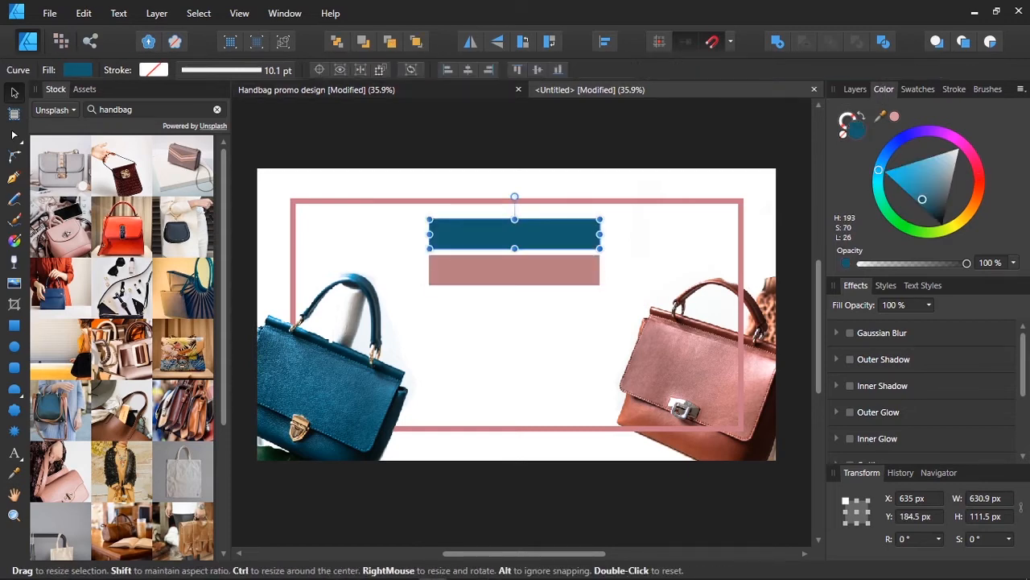
scroll(599, 214, up, 1)
scroll(608, 210, up, 1)
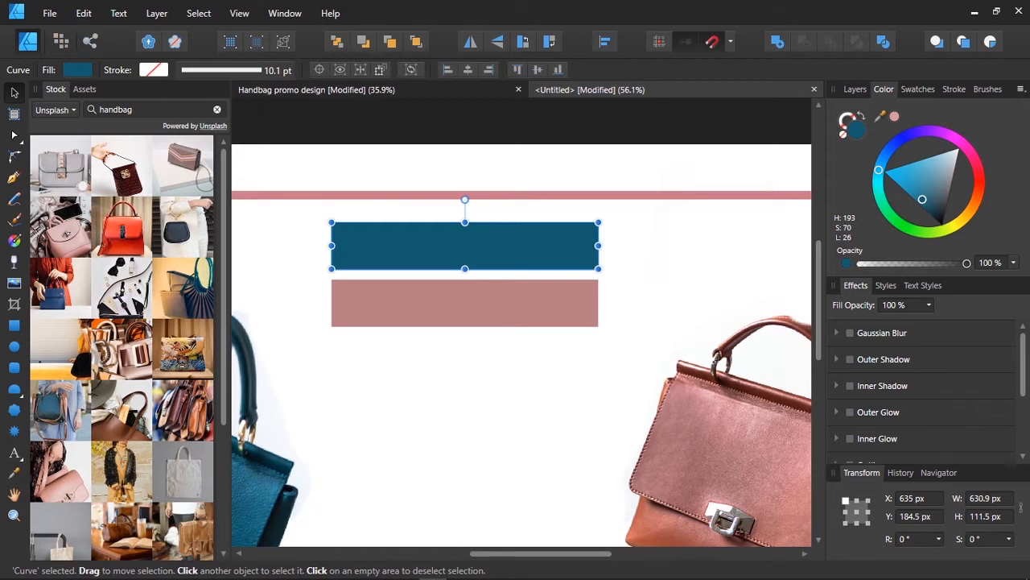
key(a)
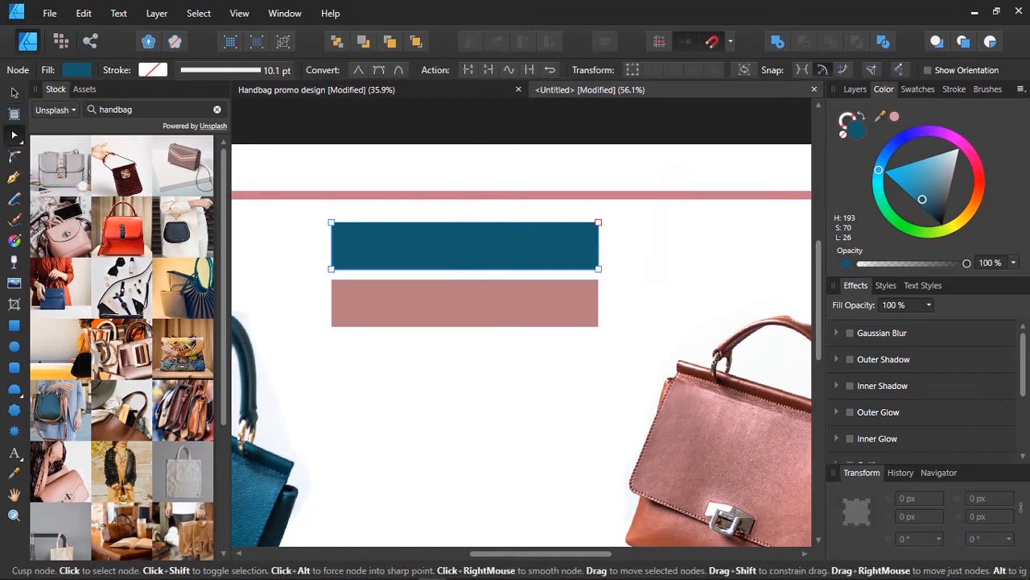
drag(599, 268, 538, 269)
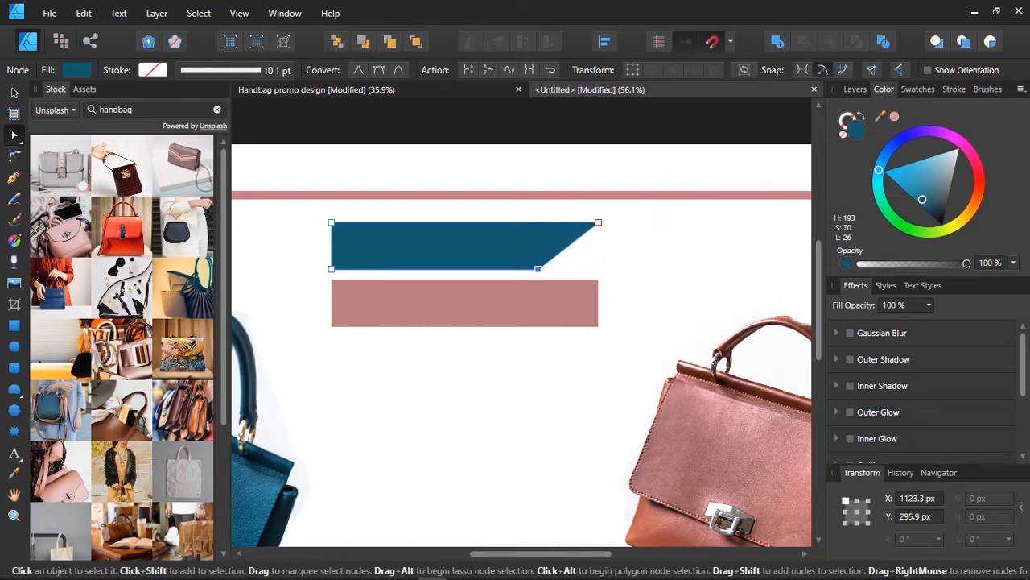
- Convert the pink rectangle to curves and slant its left end by moving the upper-left node inward
click(515, 303)
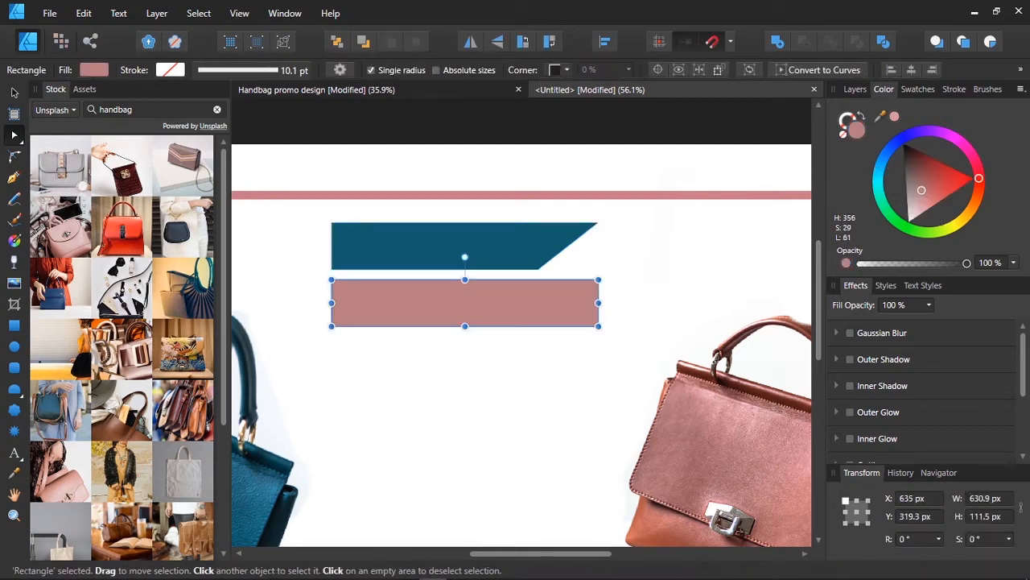
click(820, 70)
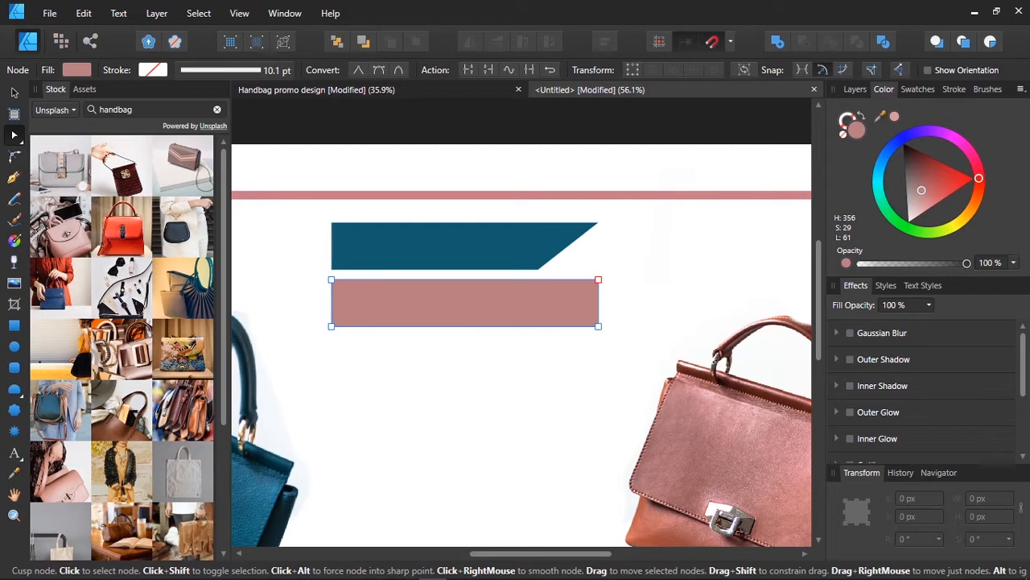
drag(331, 280, 388, 279)
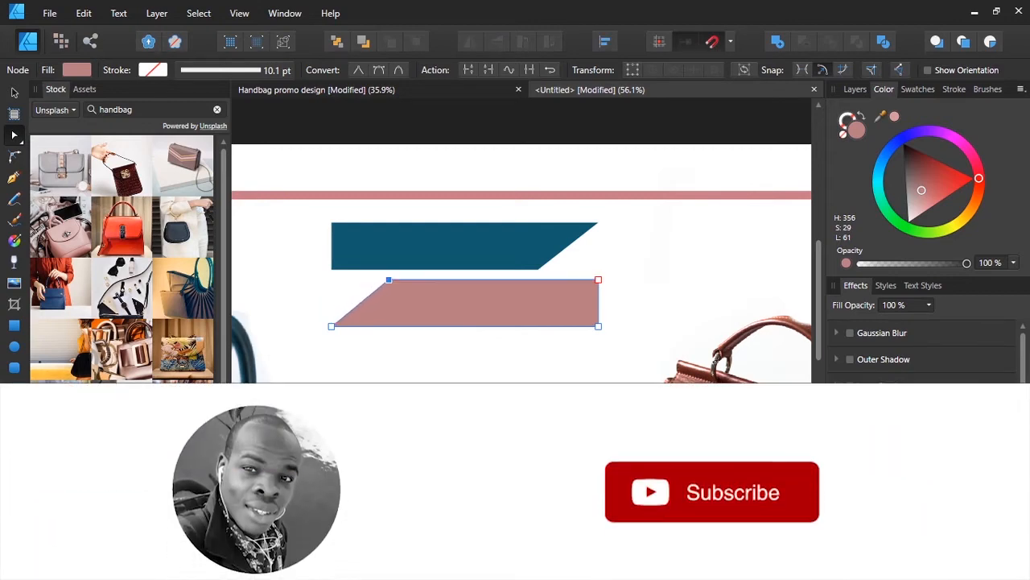
- Place the pink shape against the blue one's slanted end and extend its lower-left node to about X 1118 px to close the gap
key(v)
drag(465, 303, 673, 245)
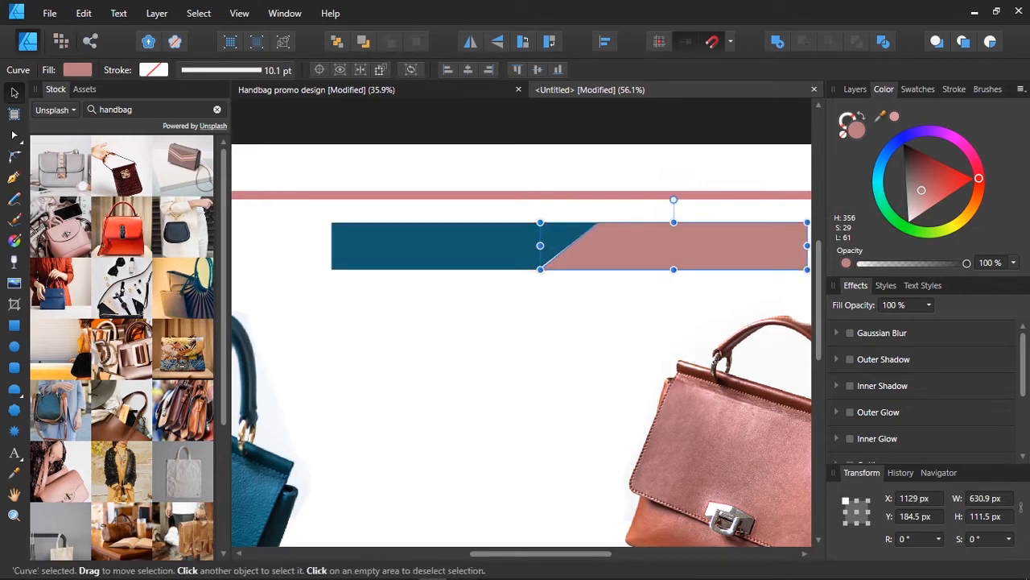
key(a)
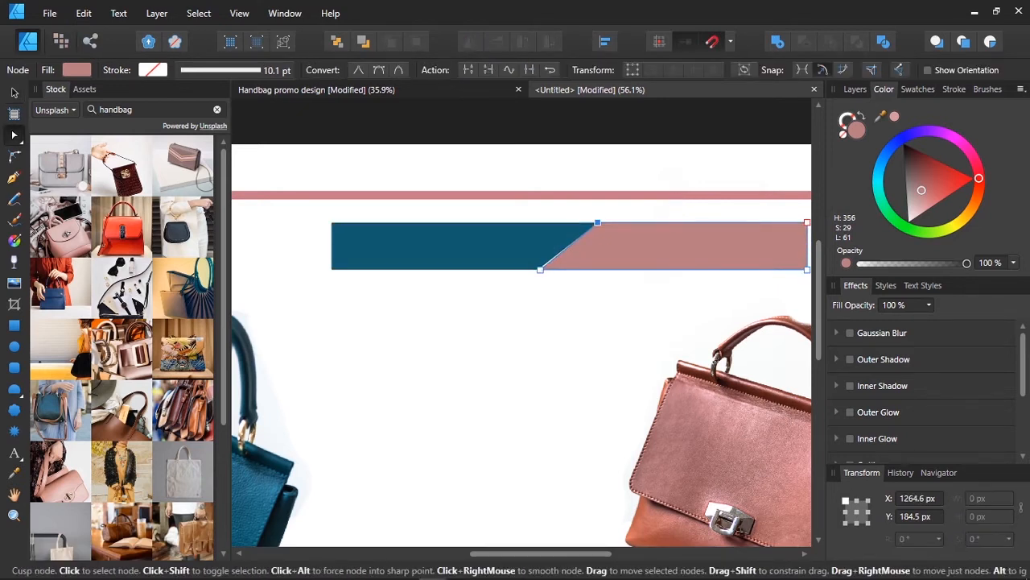
drag(539, 270, 535, 270)
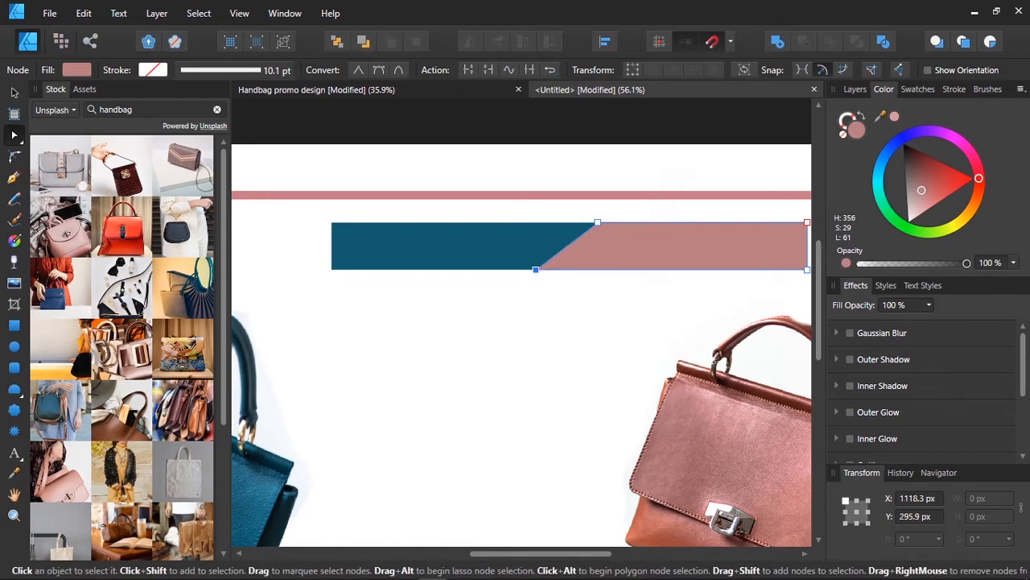
scroll(552, 272, down, 2)
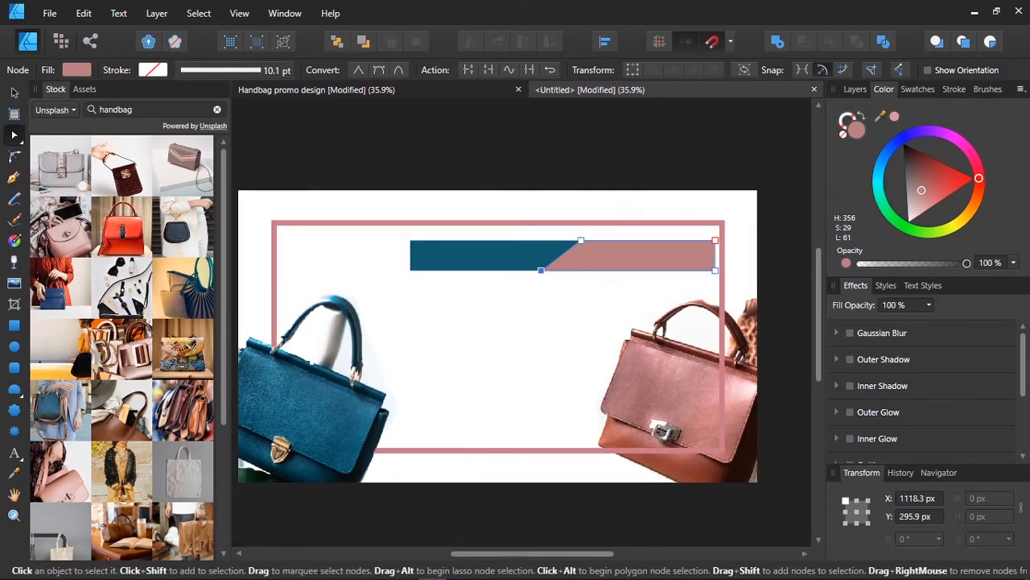
scroll(570, 260, up, 10)
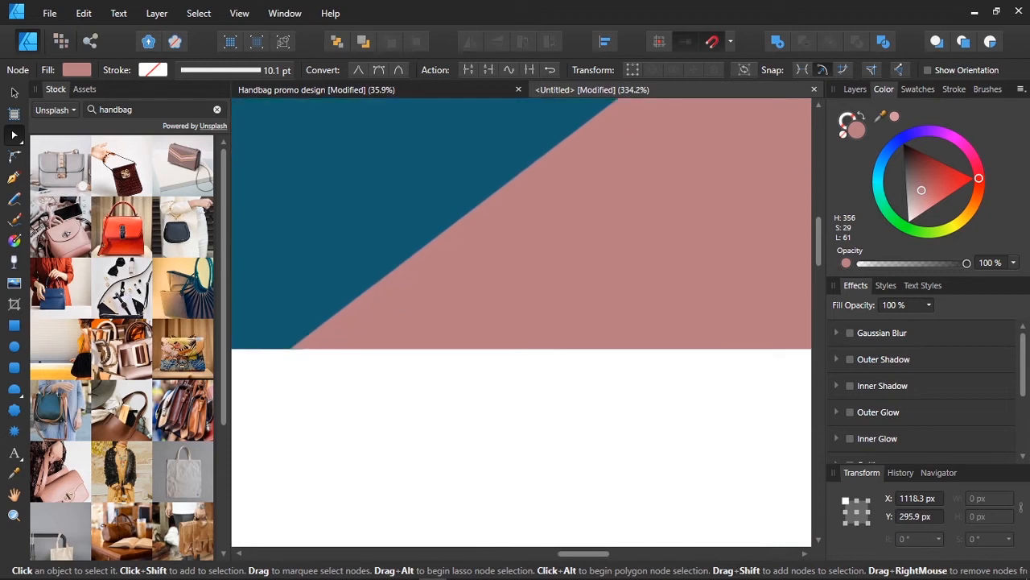
key(space)
drag(570, 260, 642, 283)
key(ctrl+0)
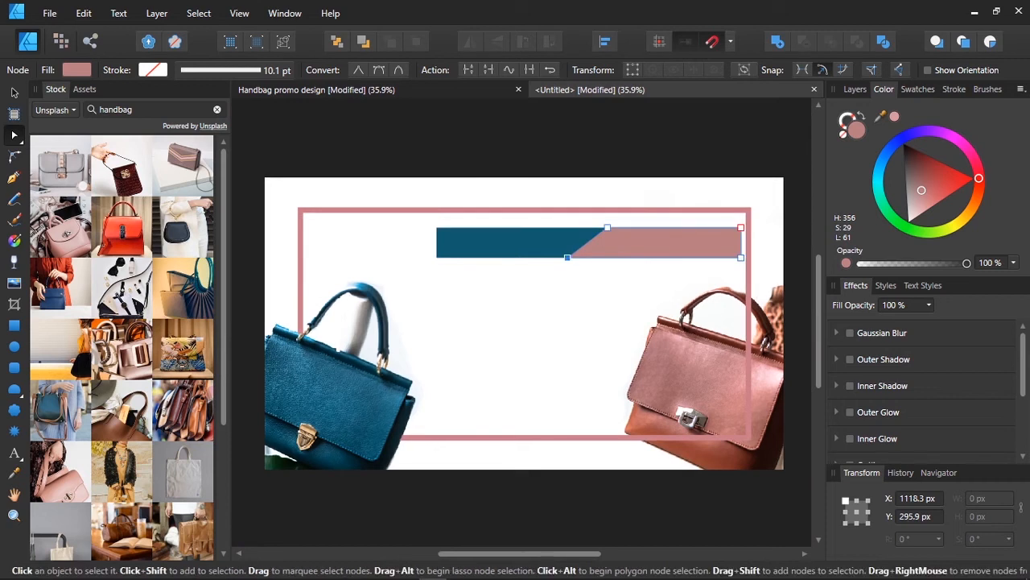
- Group the blue and pink shapes, scale the group to about 748 × 97 px, and position it at about X 614, Y 235 px
key(v)
shift+click(503, 242)
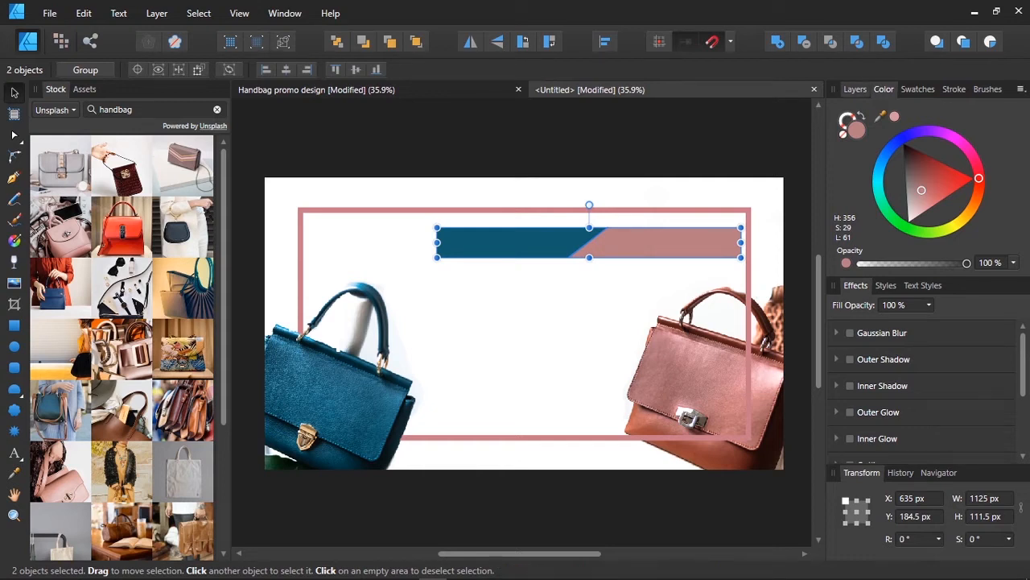
key(ctrl+g)
drag(564, 242, 508, 258)
drag(686, 272, 596, 250)
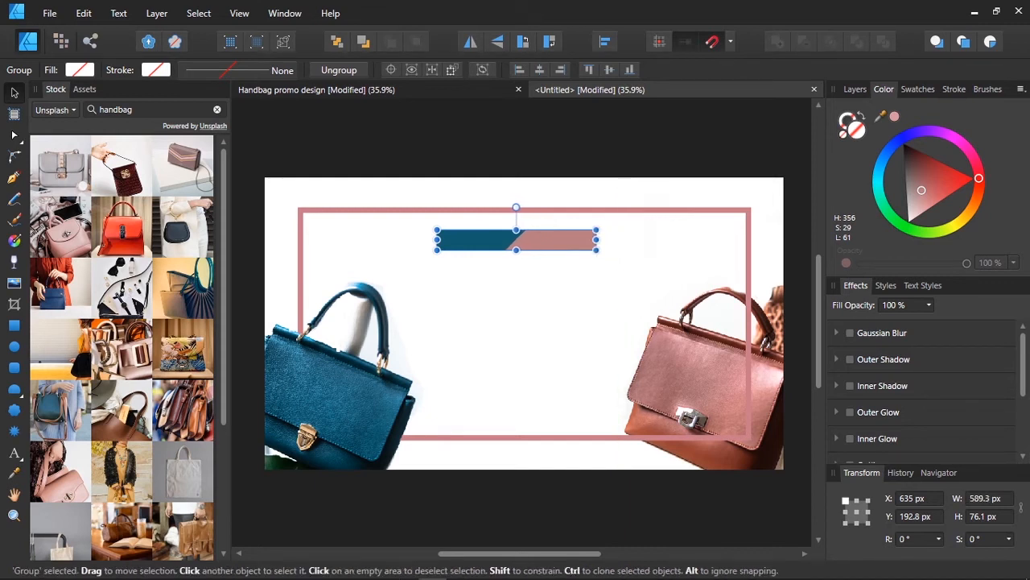
drag(596, 251, 640, 256)
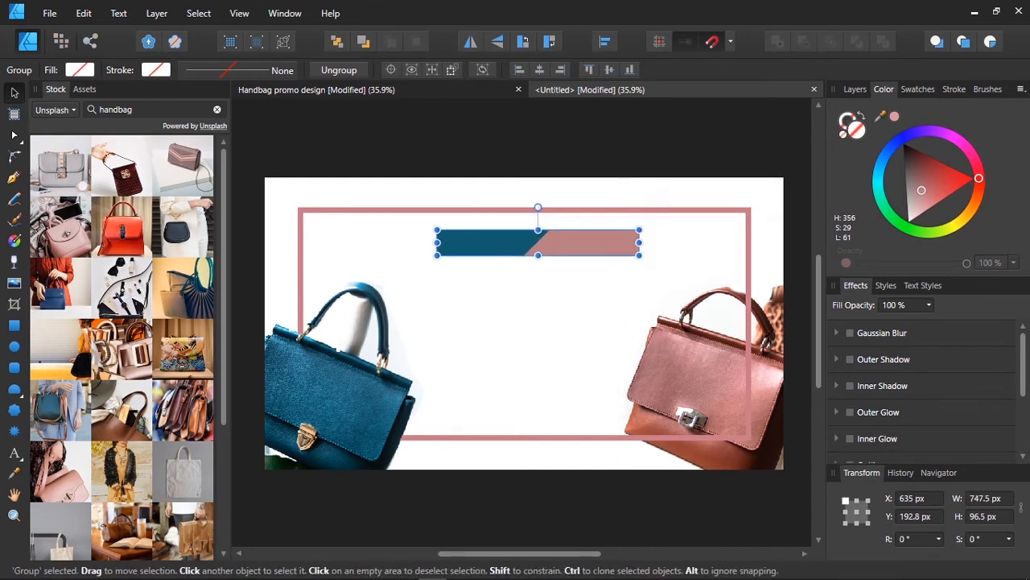
drag(538, 242, 532, 254)
key(Escape)
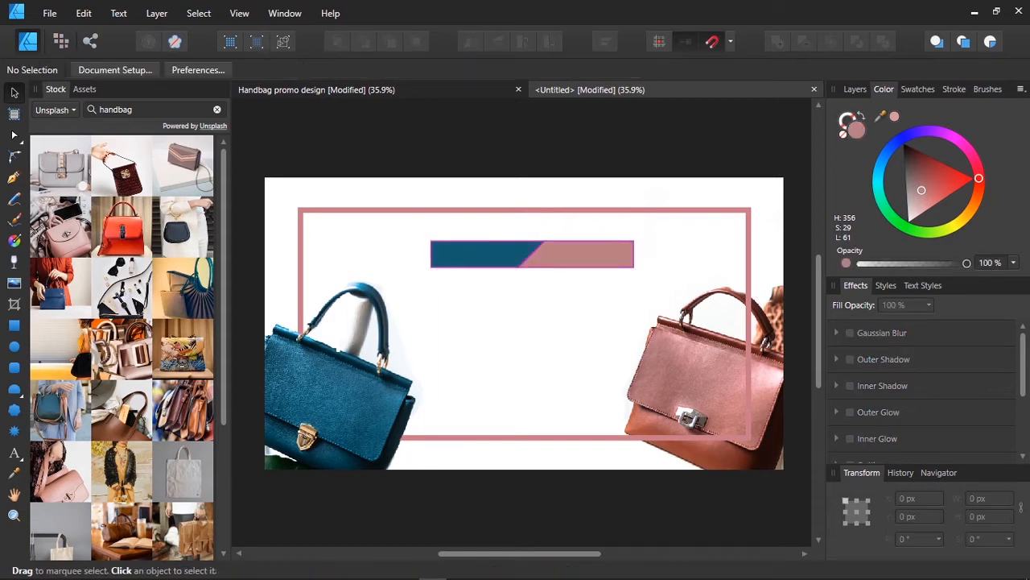
- Flip the two-colour banner group horizontally
click(526, 256)
scroll(526, 256, up, 3)
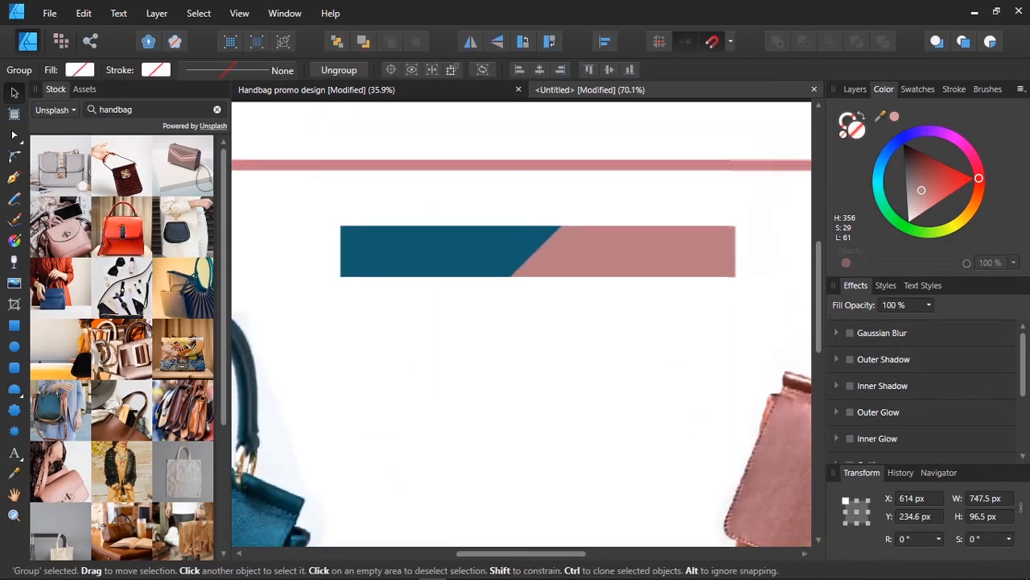
scroll(531, 255, down, 3)
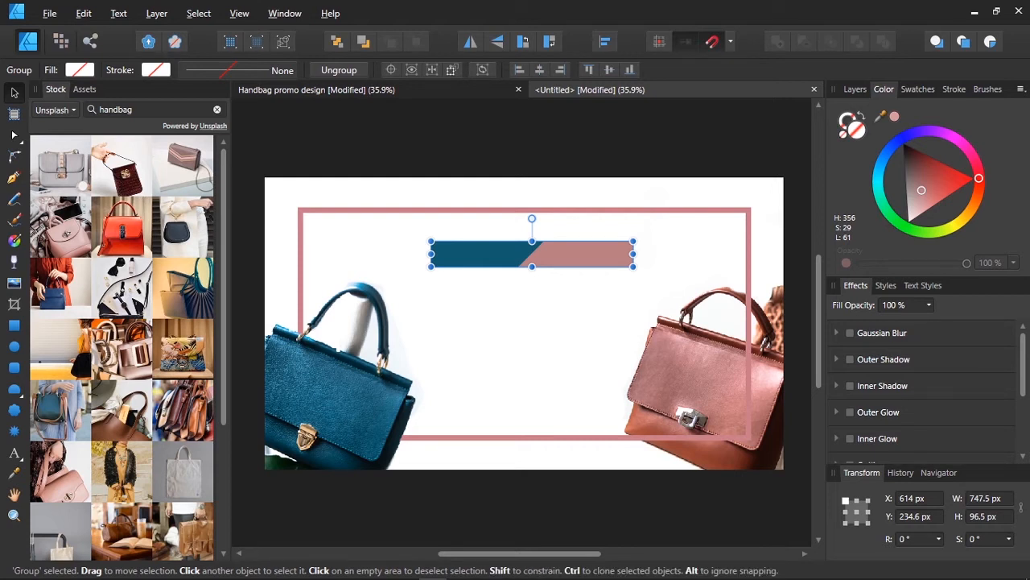
click(470, 41)
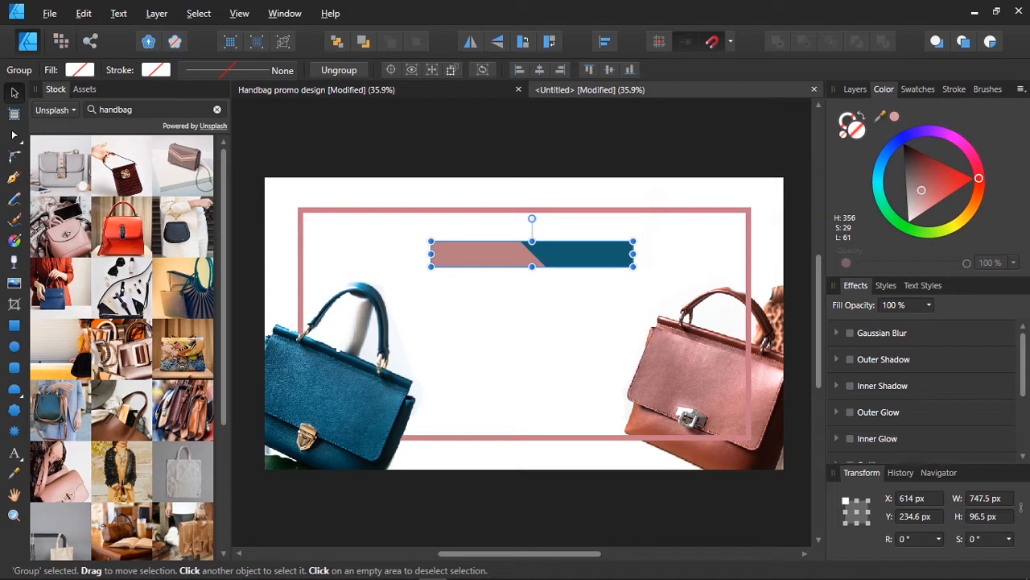
- Add the artistic text "UPTO 50% OFF" in 12 pt Arial on the banner's pink part
key(t)
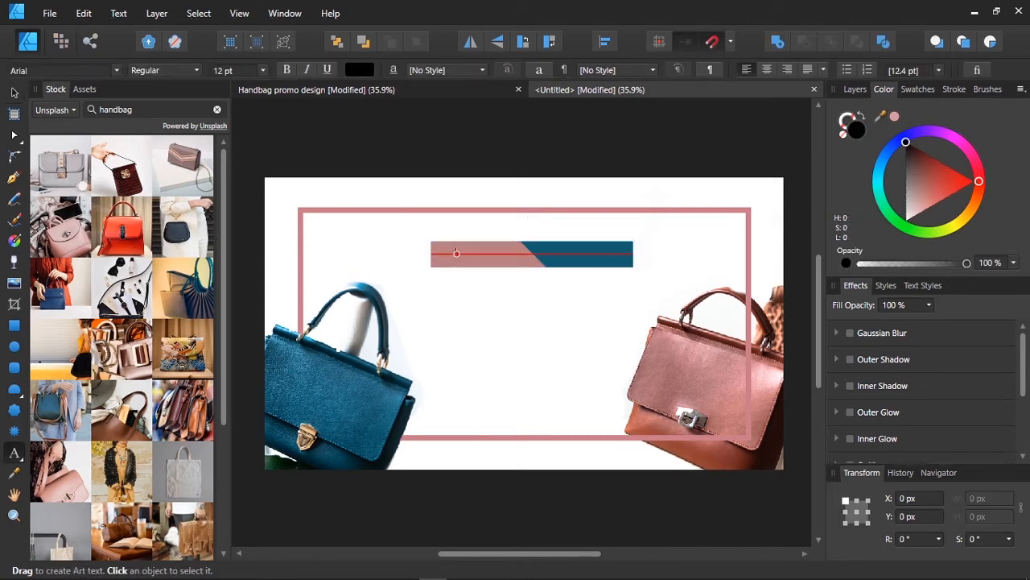
click(456, 254)
text(UPTO)
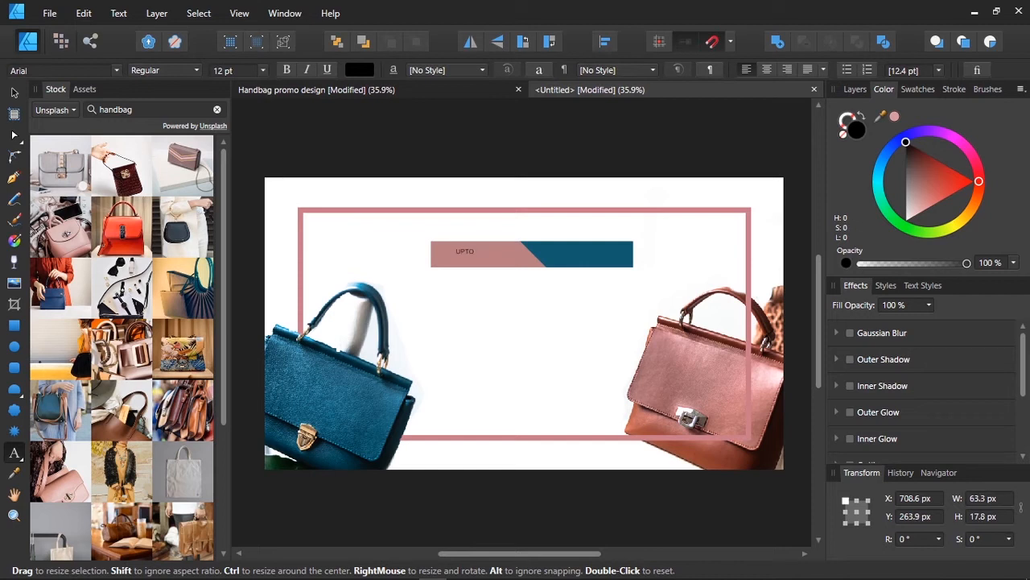
text( 50% OFF)
key(Escape)
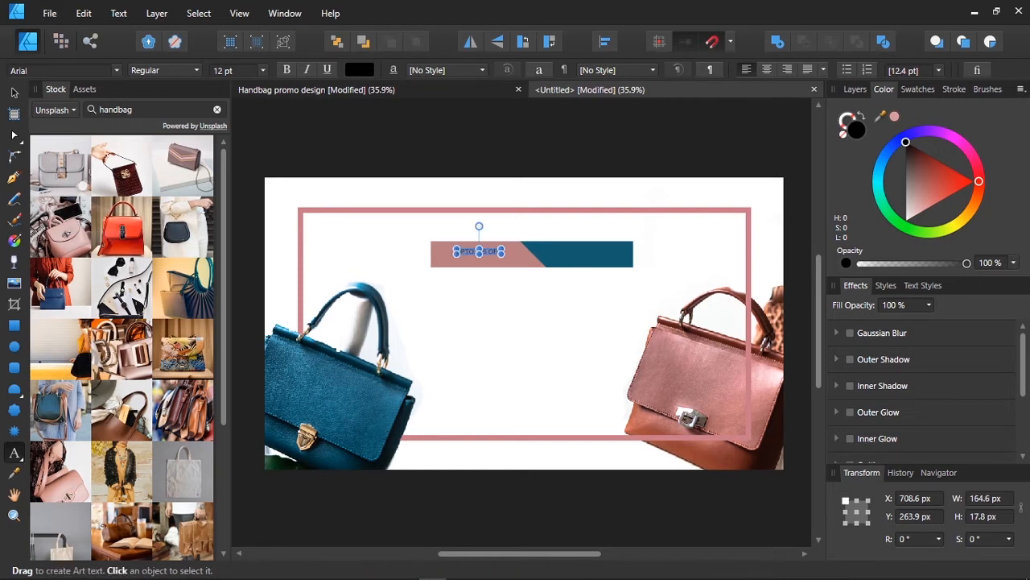
- Format the banner text in 36 pt Arial Rounded MT Bold and colour it white
click(257, 70)
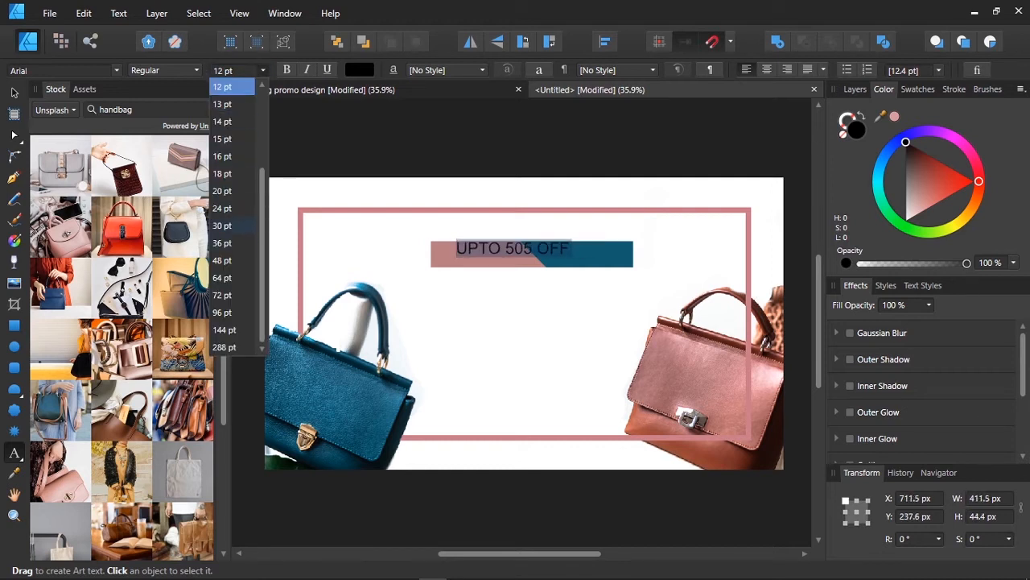
click(222, 243)
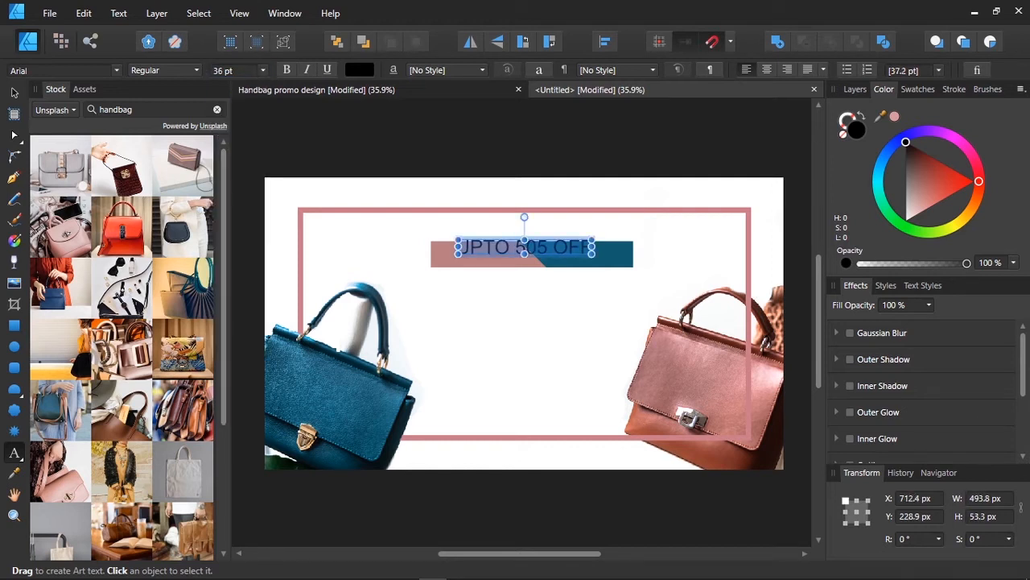
click(117, 70)
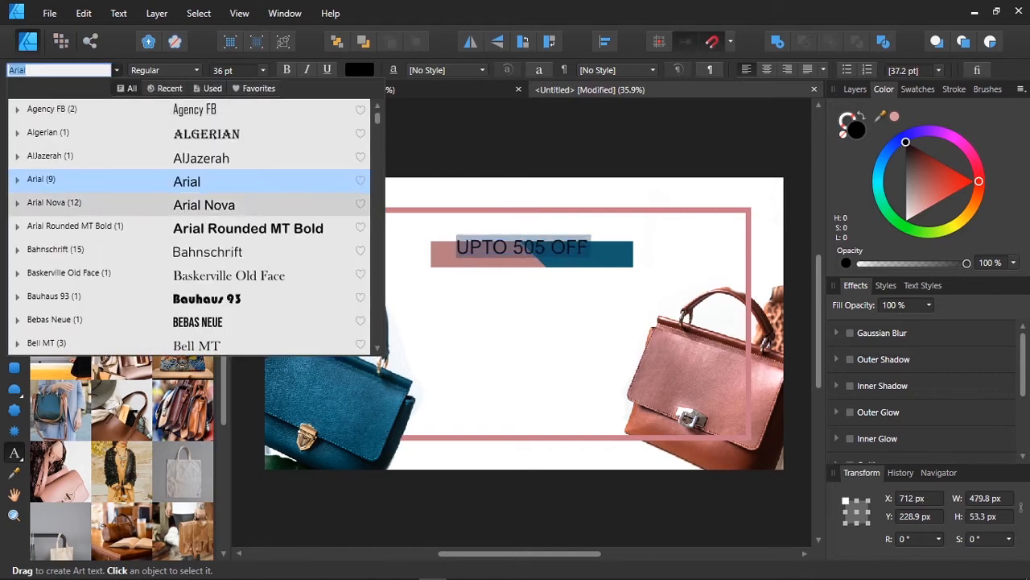
click(88, 228)
click(359, 70)
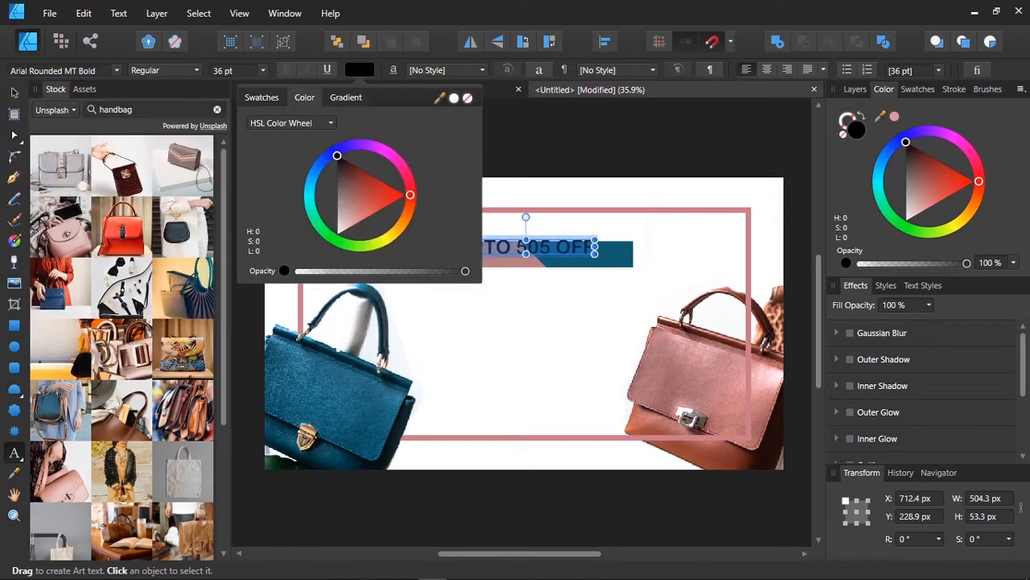
drag(351, 198, 336, 235)
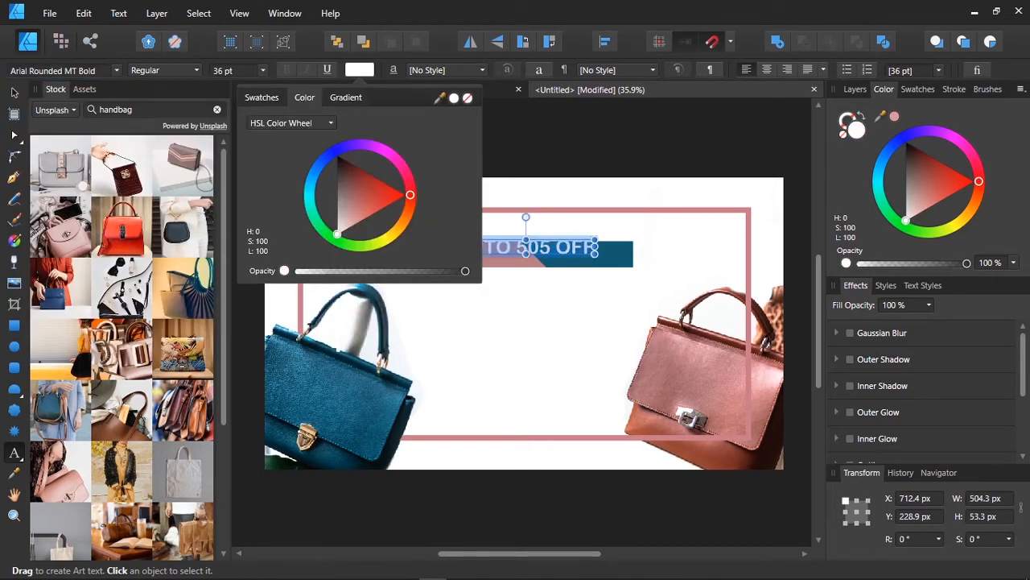
key(Escape)
key(v)
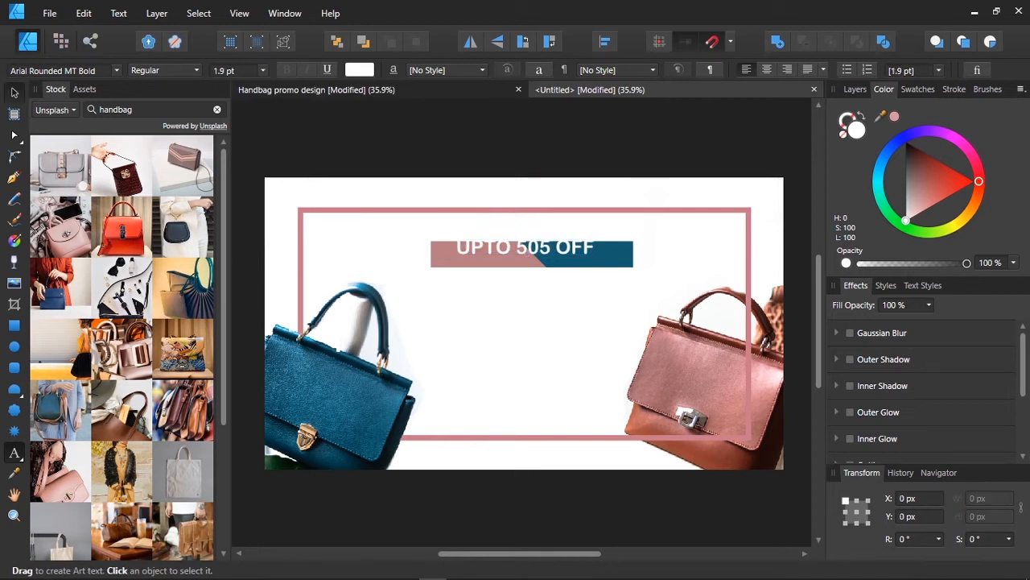
- Centre the text on the banner, enlarge it to about 42.3 pt, and correct its wording to "UPTO 50% OFF"
click(527, 246)
drag(527, 247, 532, 254)
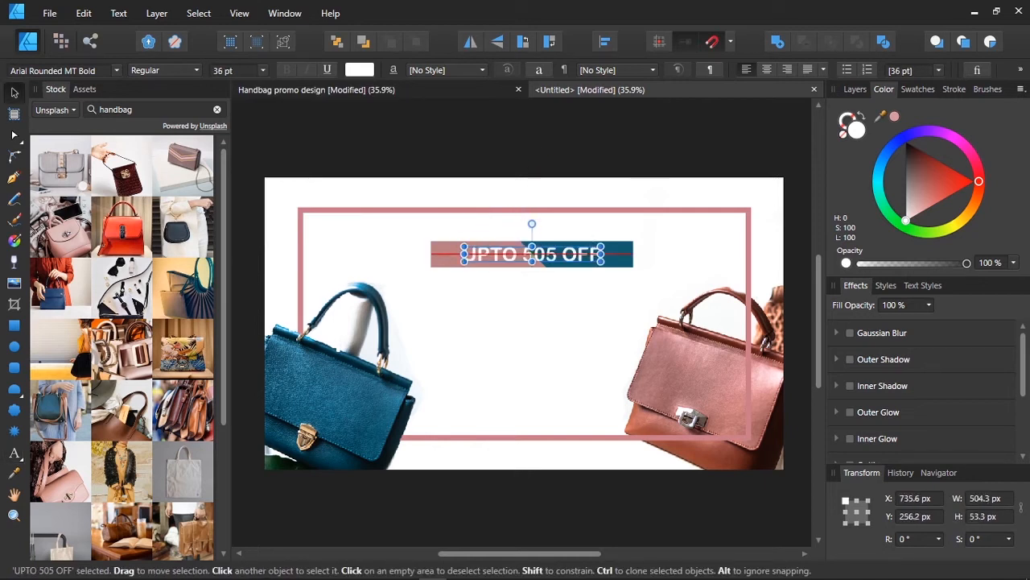
drag(600, 262, 625, 264)
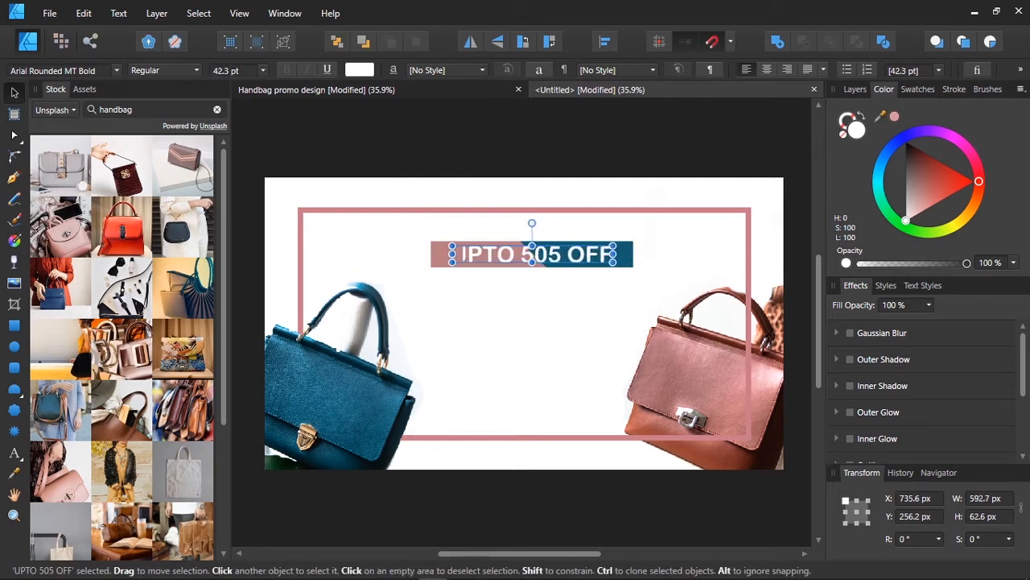
drag(544, 256, 532, 253)
key(t)
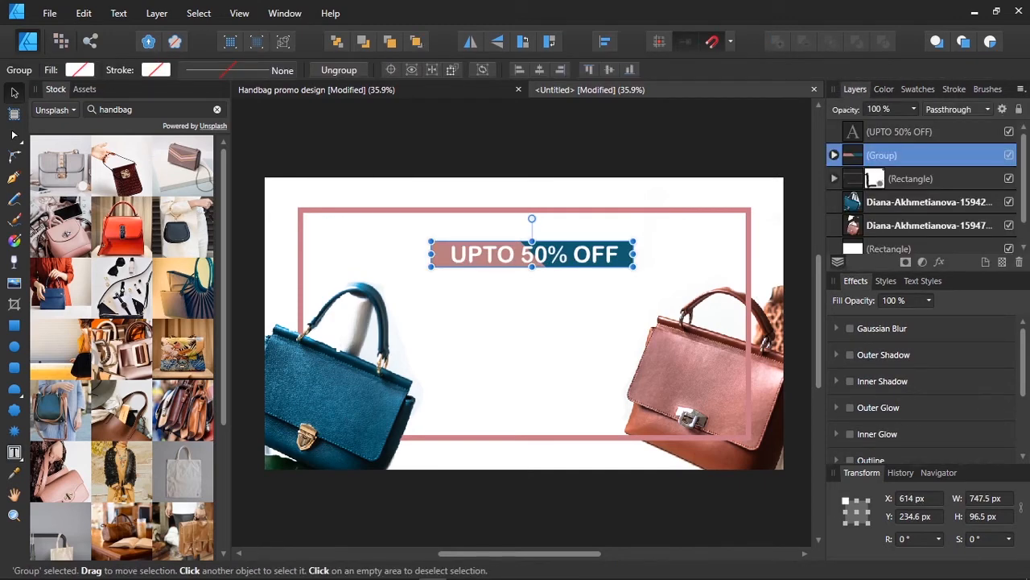
- Darken the fill of the blue curve in the banner group to about H 193, S 76, L 21
click(834, 155)
click(889, 202)
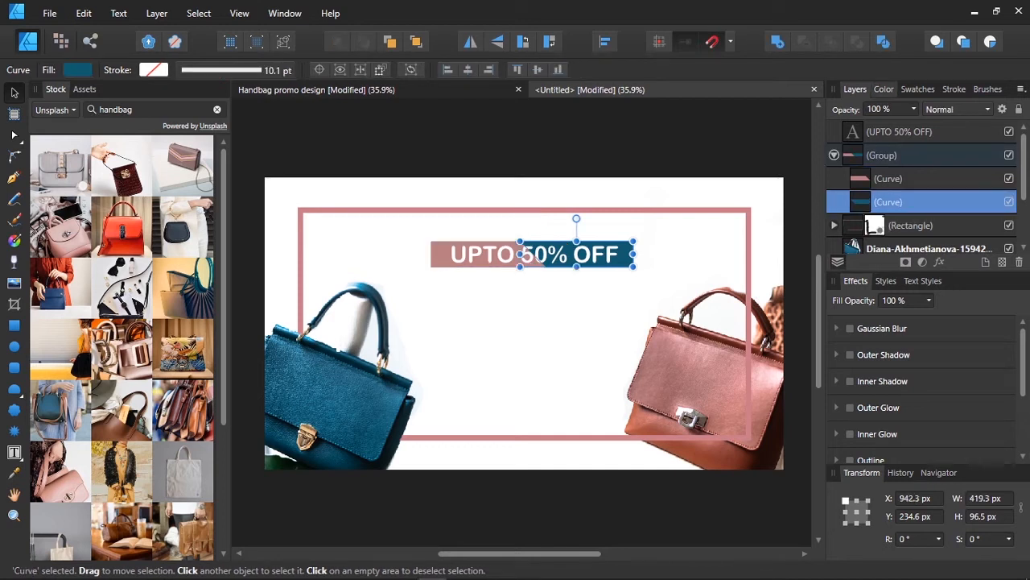
click(883, 89)
drag(922, 199, 924, 203)
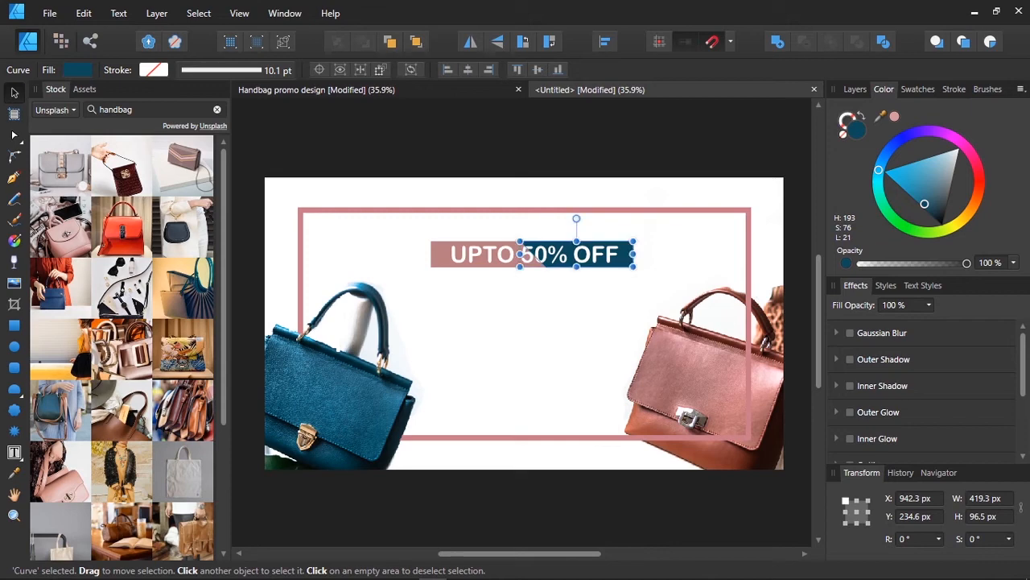
- Darken the fill of the banner group's pink curve to about H 356, S 28, L 39
click(855, 90)
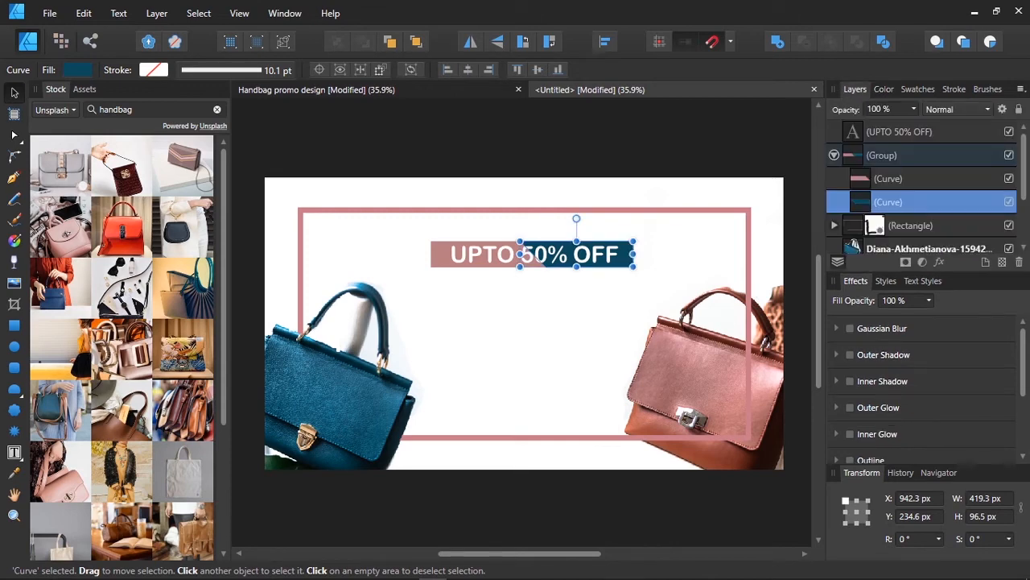
click(889, 178)
click(884, 90)
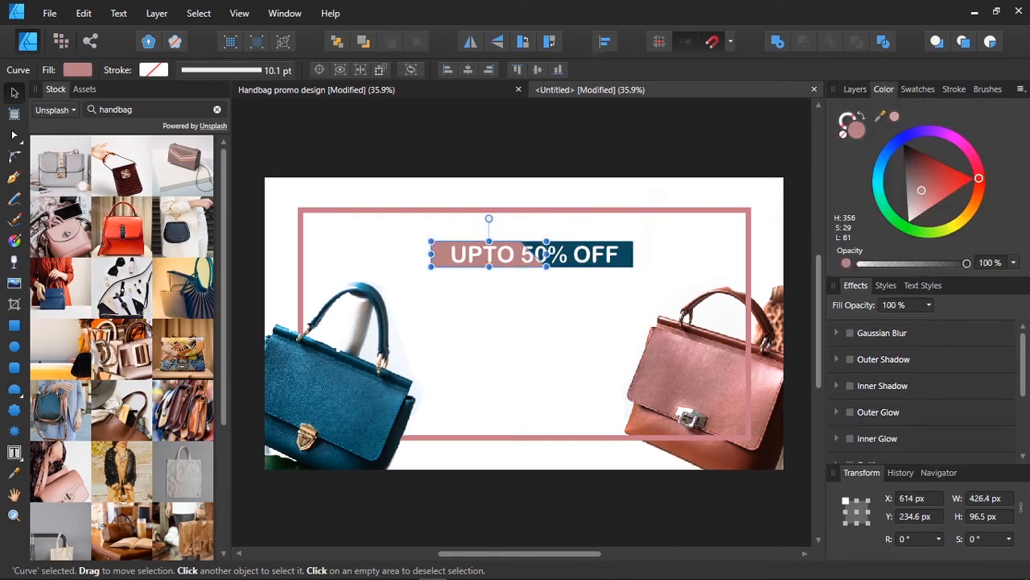
mouse_move(922, 190)
mouse_down()
mouse_move(910, 179)
mouse_move(920, 173)
mouse_up()
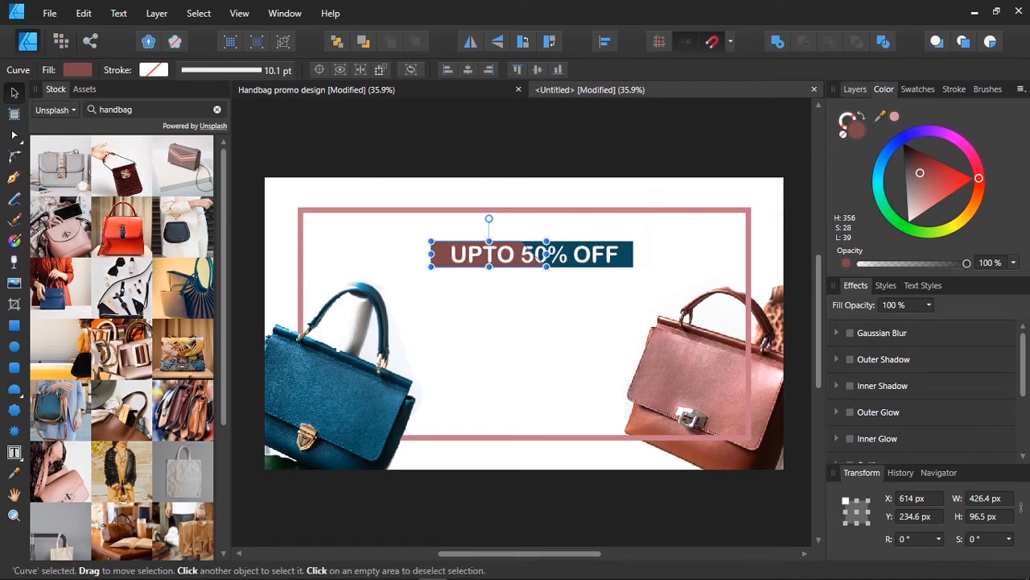
- Add an outer shadow to the "UPTO 50% OFF" text with 100% opacity, 0.8 px radius, 0.5 px offset and 10% intensity
click(855, 89)
click(899, 131)
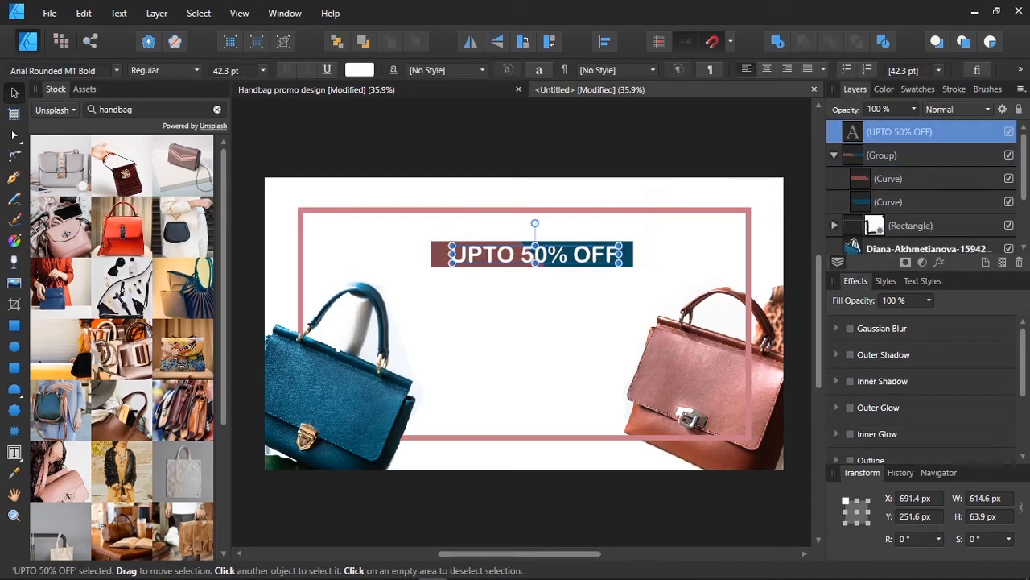
click(938, 262)
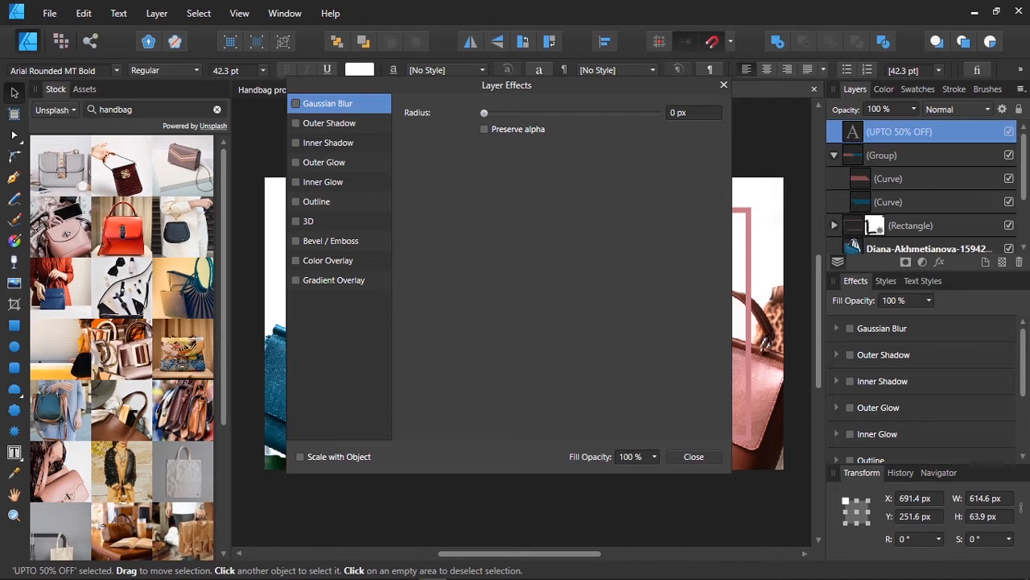
click(330, 123)
drag(572, 130, 658, 129)
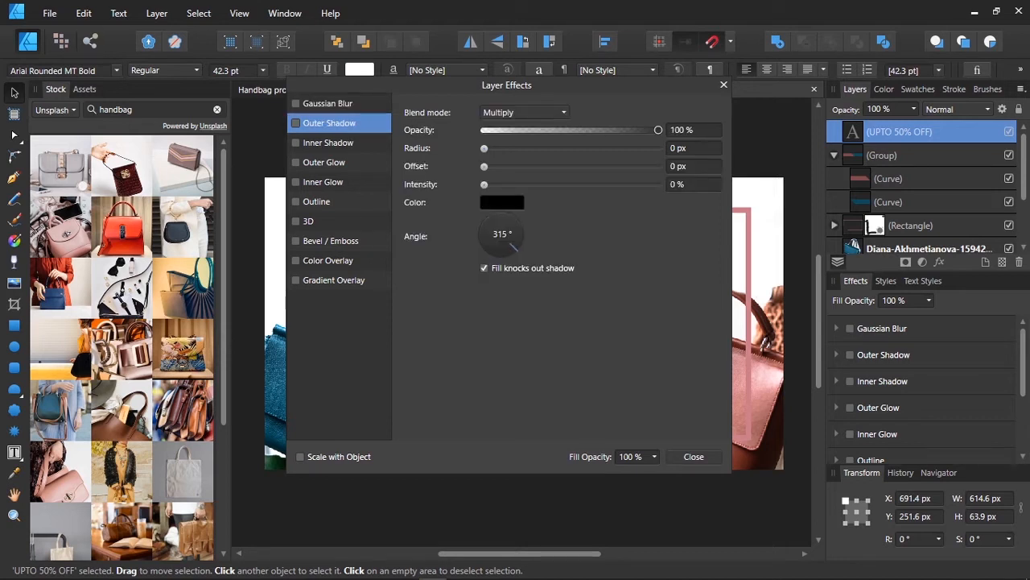
drag(484, 148, 499, 185)
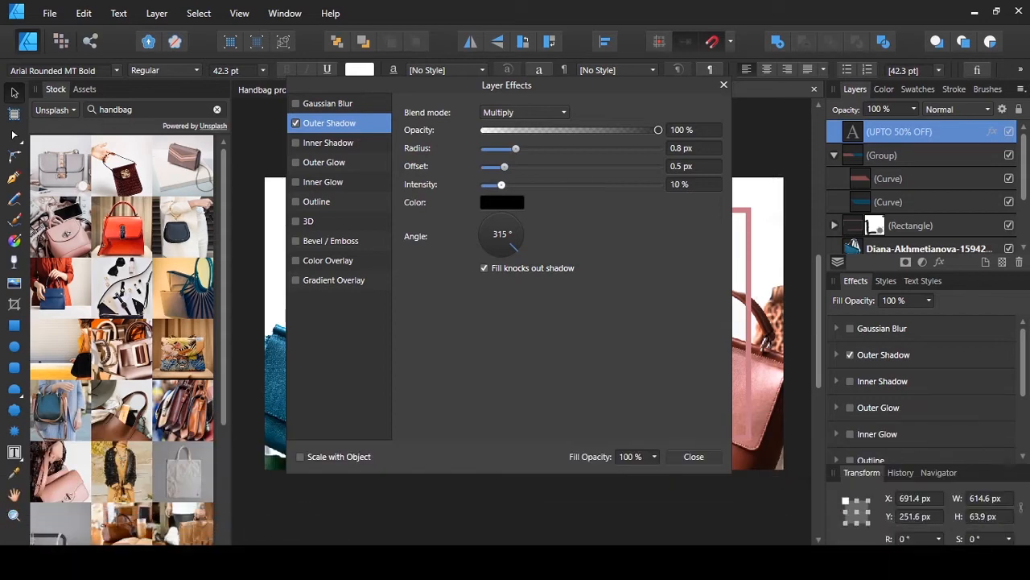
click(694, 457)
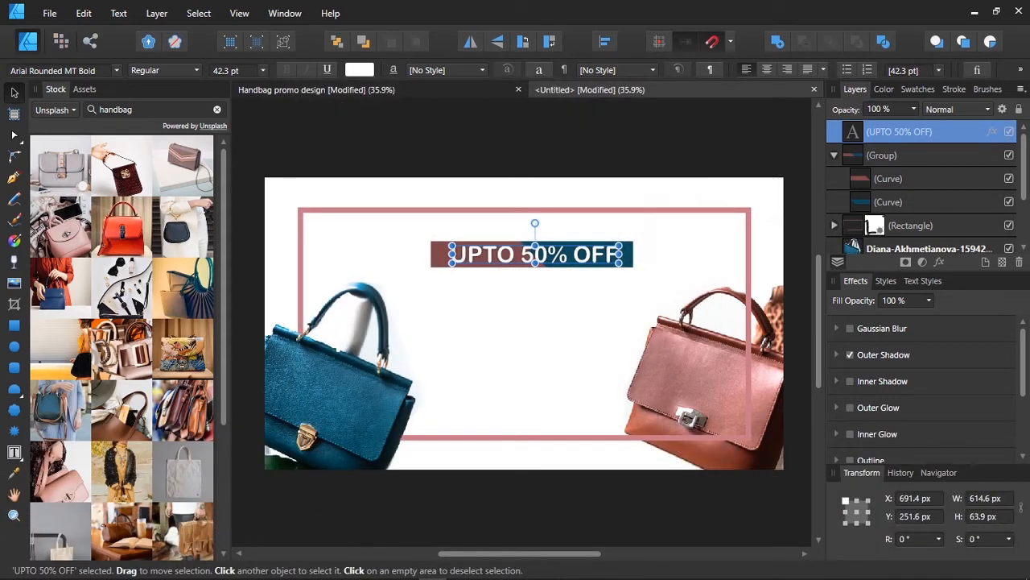
- Duplicate the discount text below the banner at about Y 371 px and format the copy in near-black Arial Nova
key(ctrl+d)
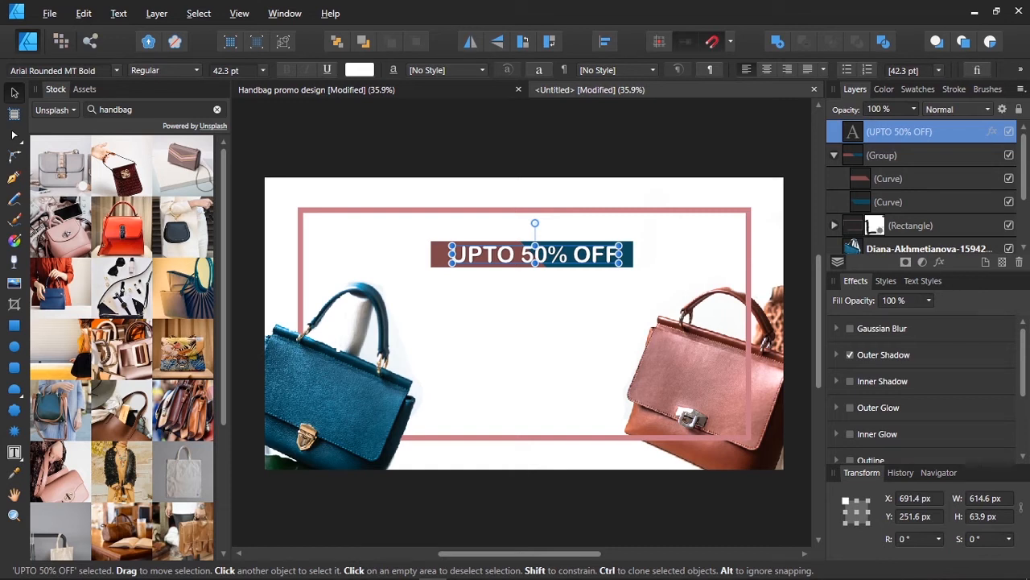
drag(535, 254, 535, 287)
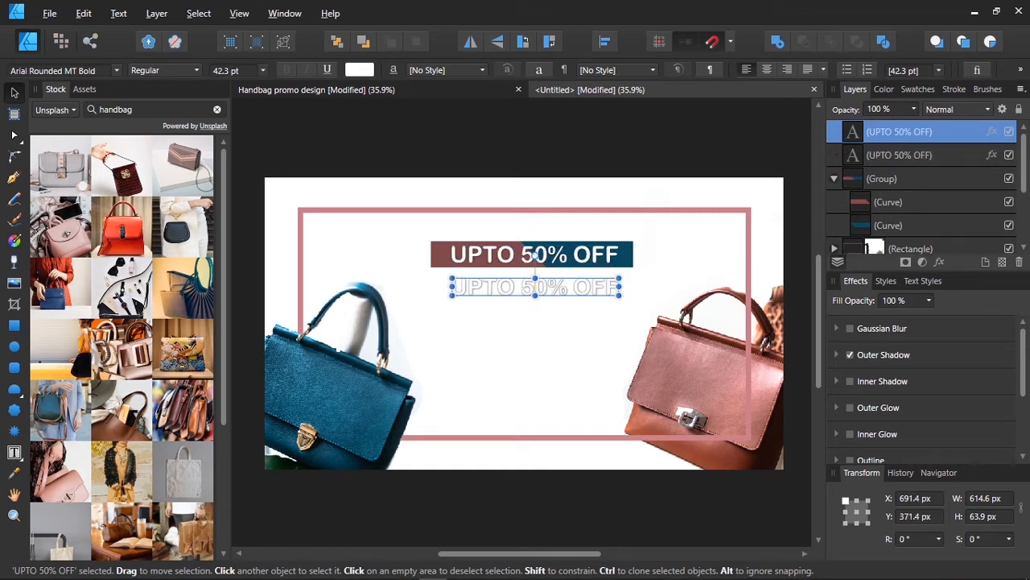
click(883, 88)
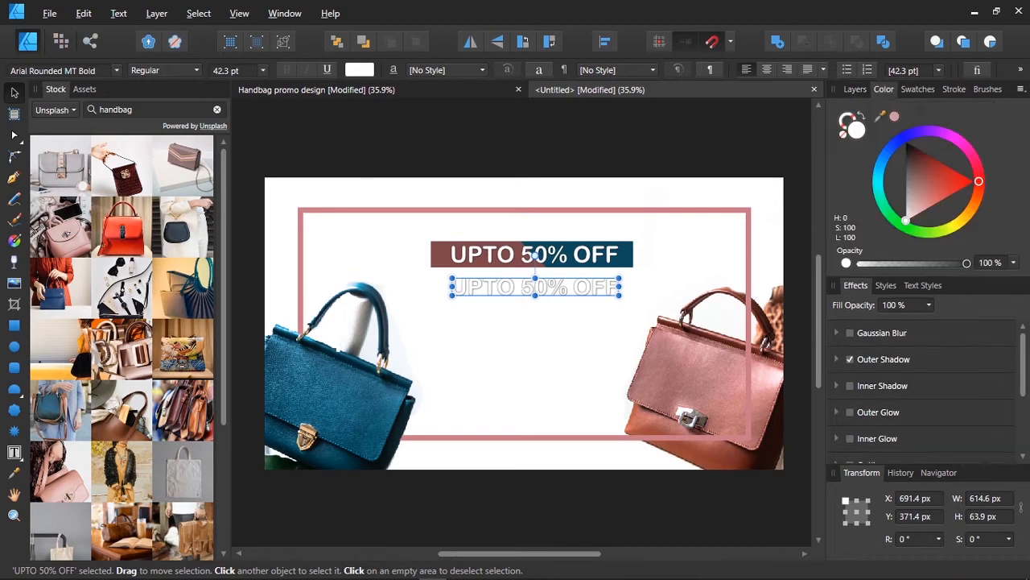
drag(910, 151, 908, 142)
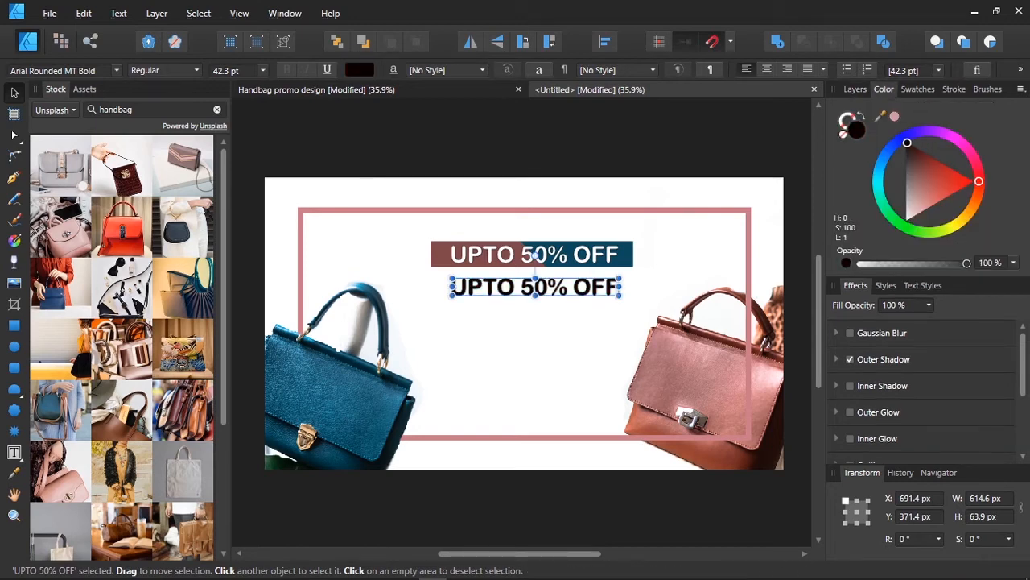
click(116, 70)
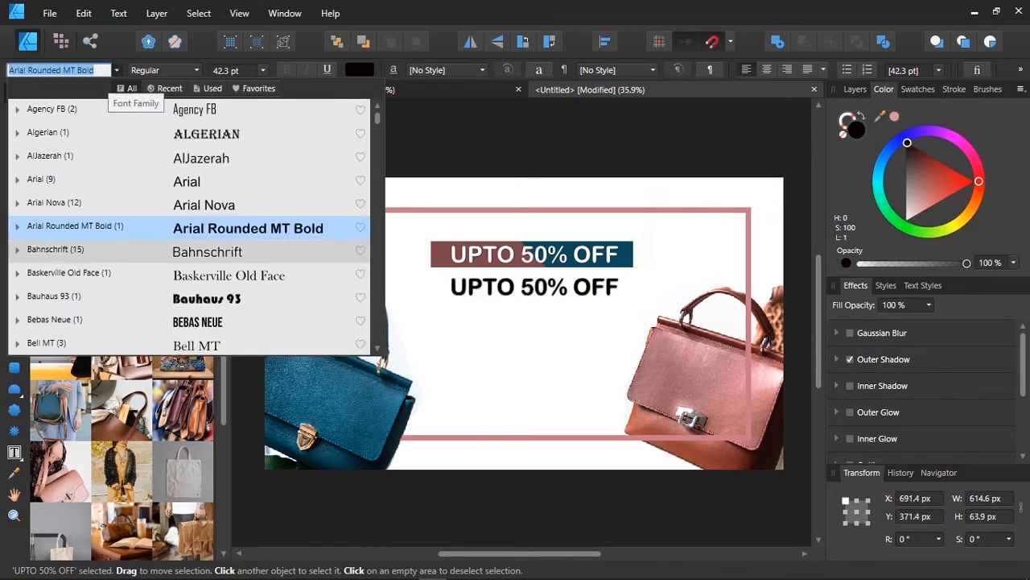
click(203, 204)
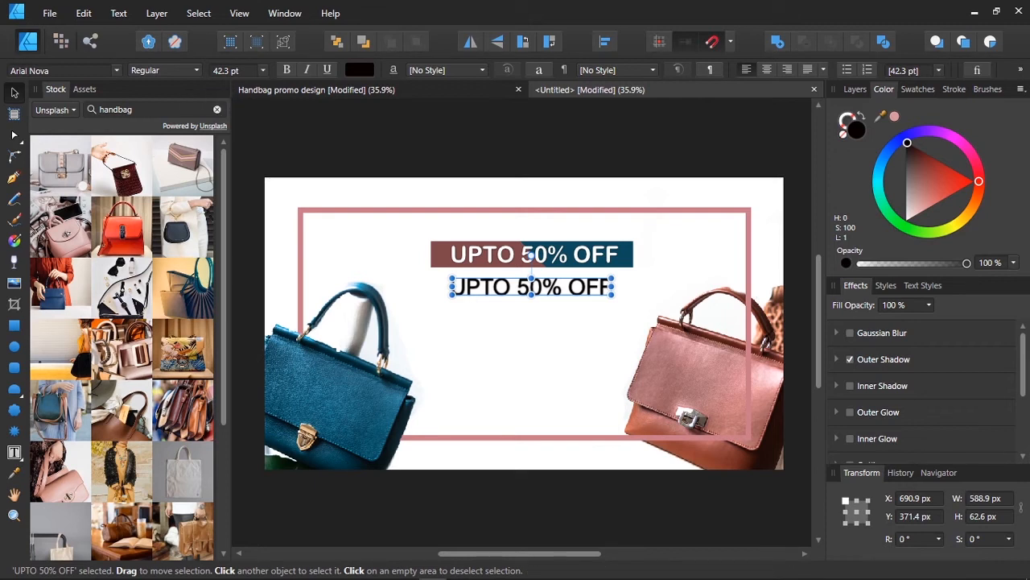
- Replace the wording of the black text copy with "BIGGEST SALE"
key(t)
click(510, 287)
key(ctrl+a)
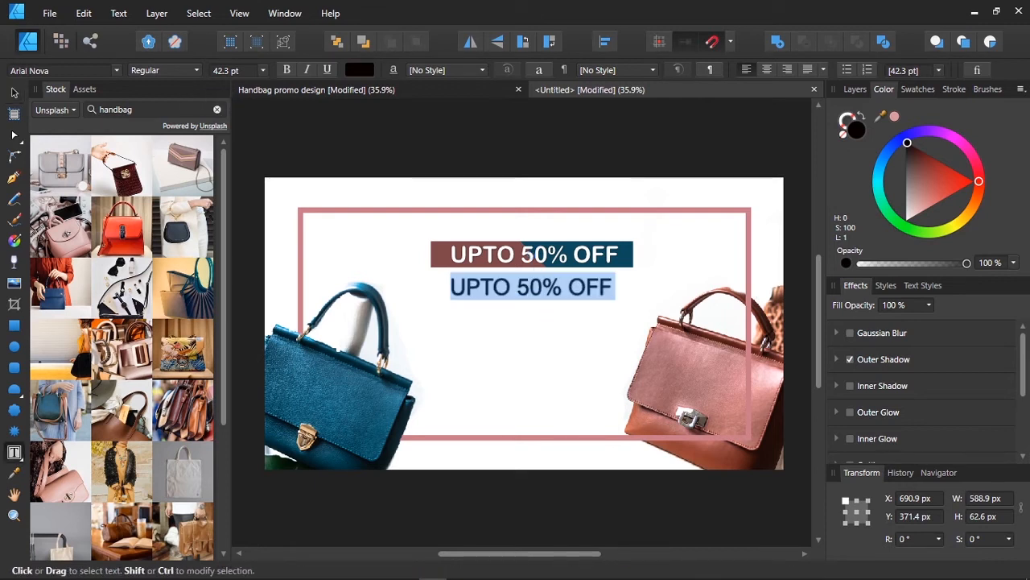
text(BIGGEST S)
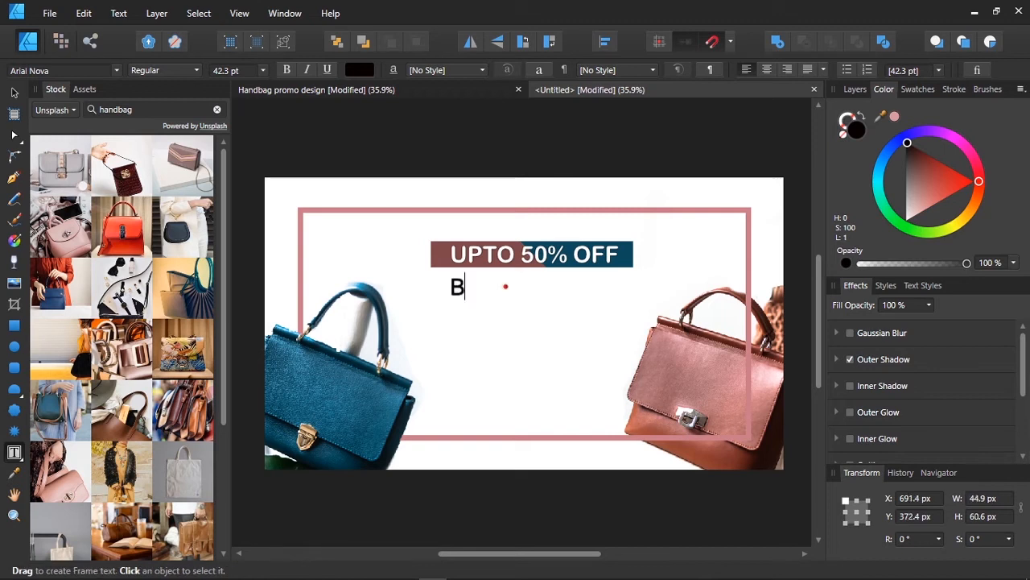
text(ALE)
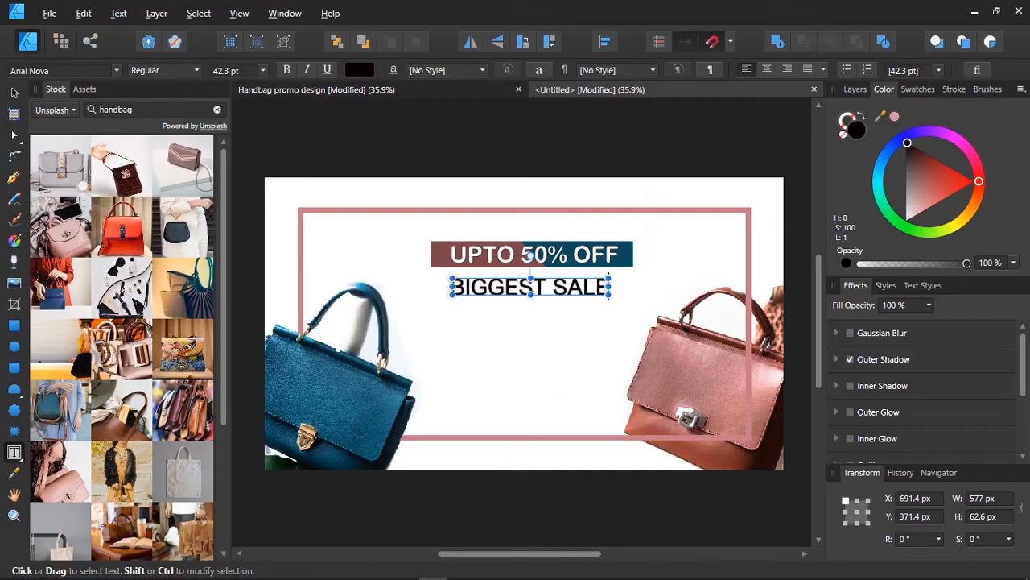
- Delete the word "SALE" from the black text so that it reads only "BIGGEST"
key(shift+Right)
key(shift+Right)
key(shift+Right)
key(shift+Right)
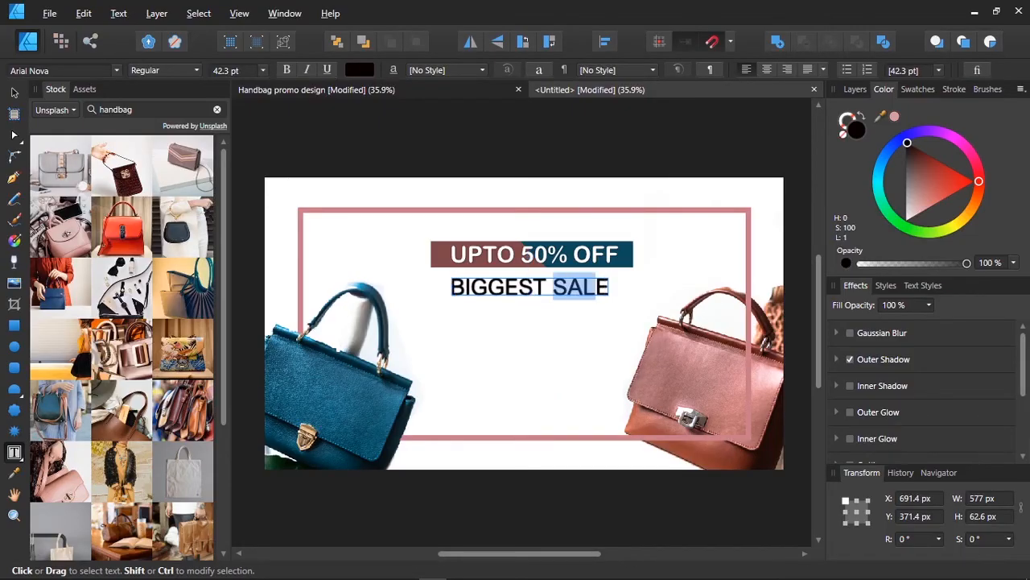
key(BackSpace)
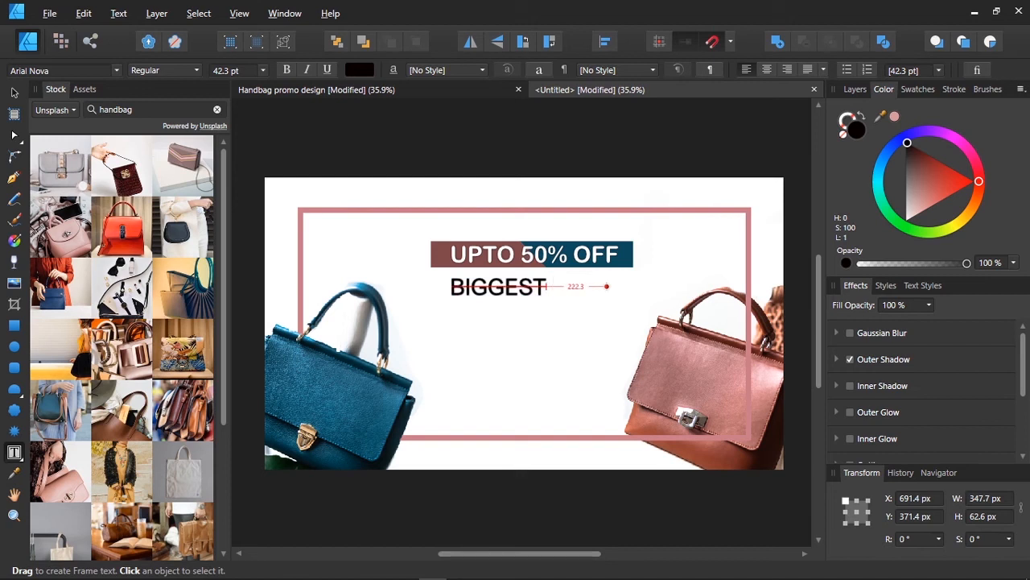
key(Escape)
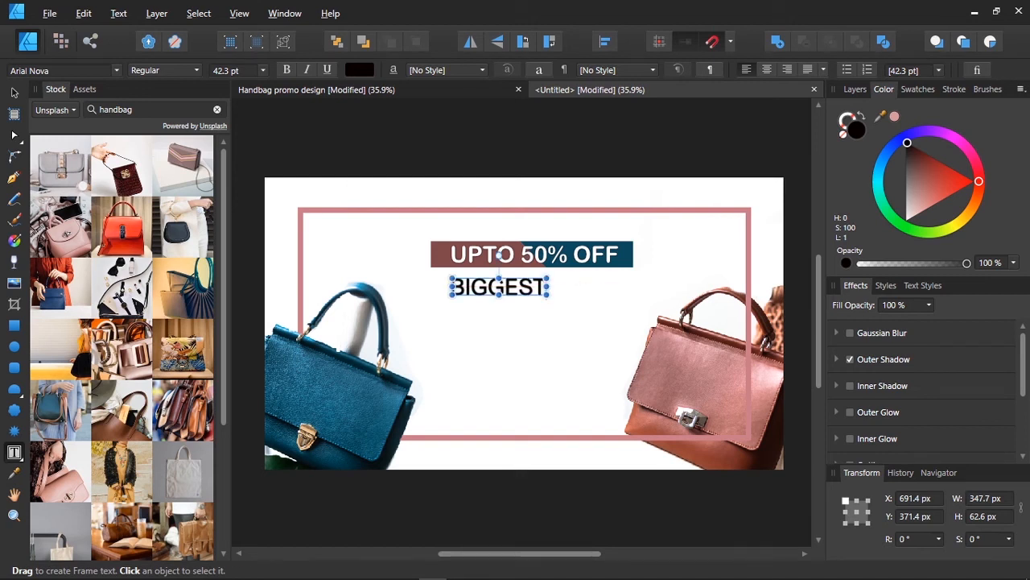
- Move the "BIGGEST" text to about Y 377 px under the banner and align it horizontally to the centre
key(v)
drag(501, 254, 532, 256)
click(605, 42)
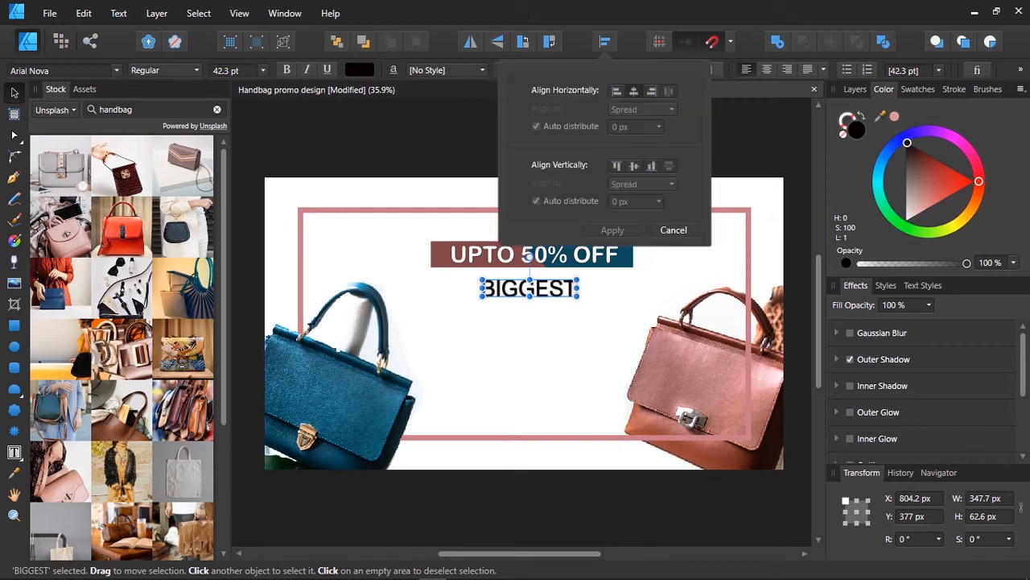
click(635, 91)
click(611, 229)
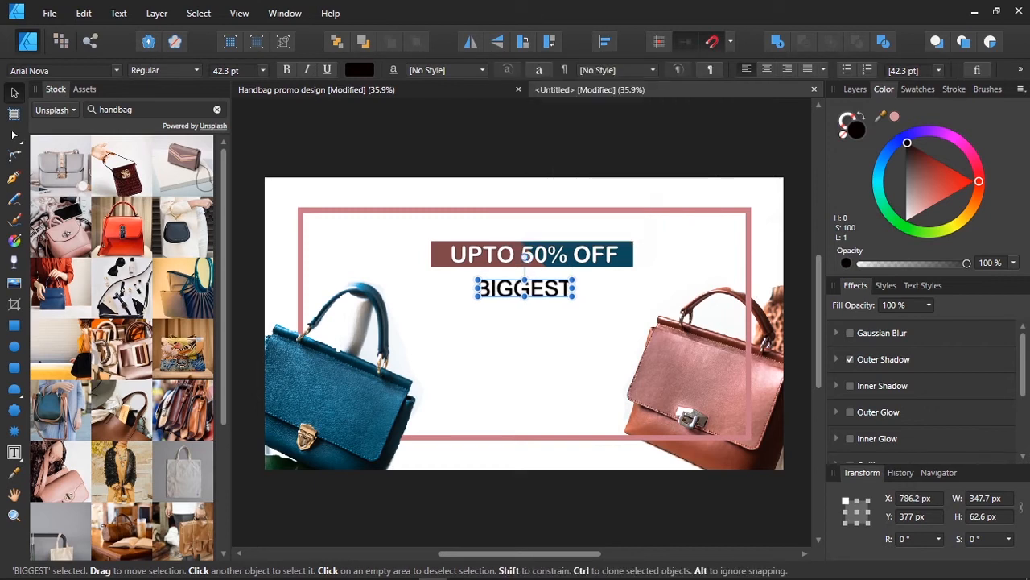
- Duplicate the "BIGGEST" text directly below at about Y 474.5 px and replace the copy's wording with "SALE"
mouse_move(525, 288)
mouse_down()
mouse_move(525, 318)
mouse_move(524, 284)
mouse_up()
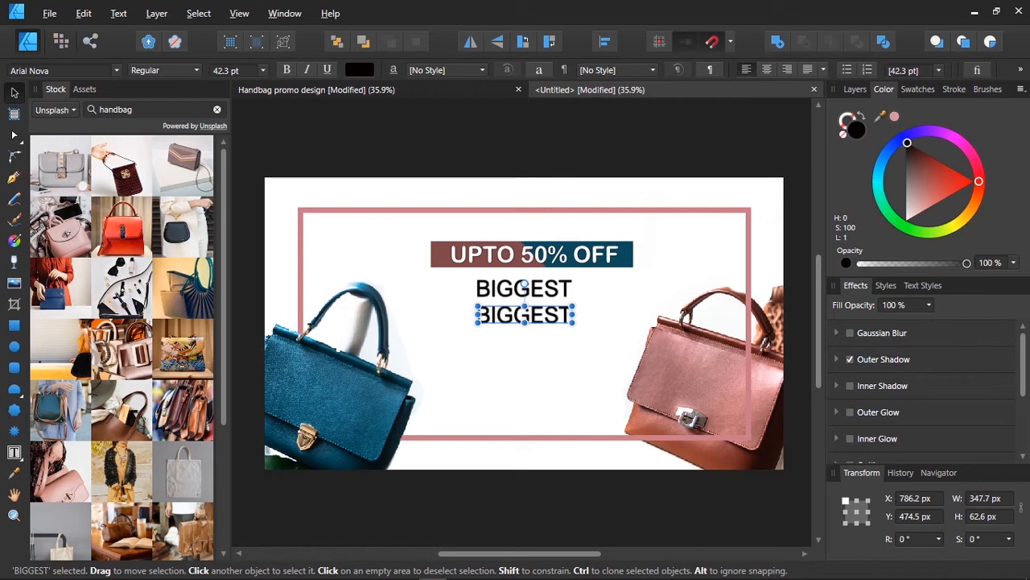
key(t)
key(ctrl+a)
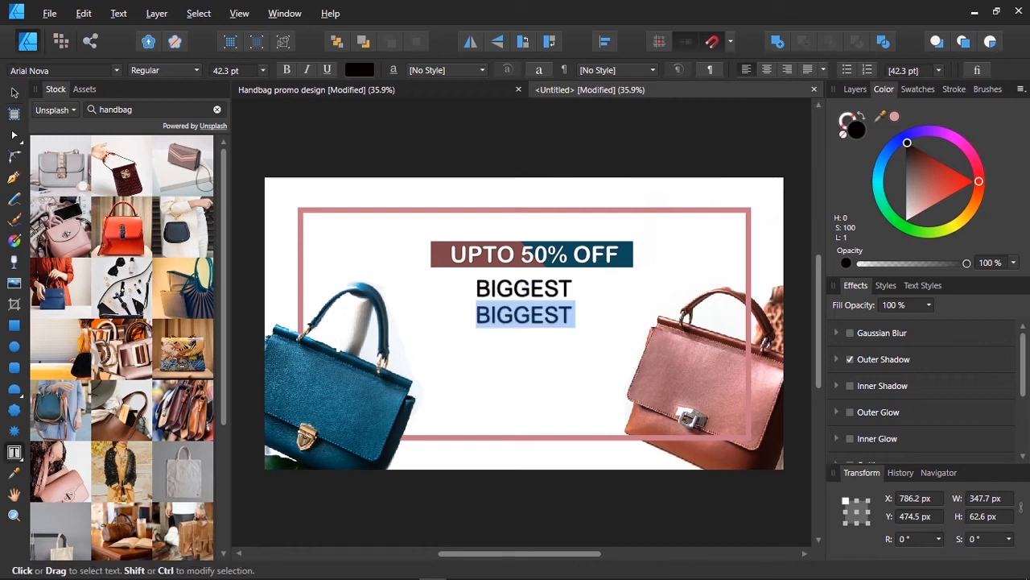
text(SALE)
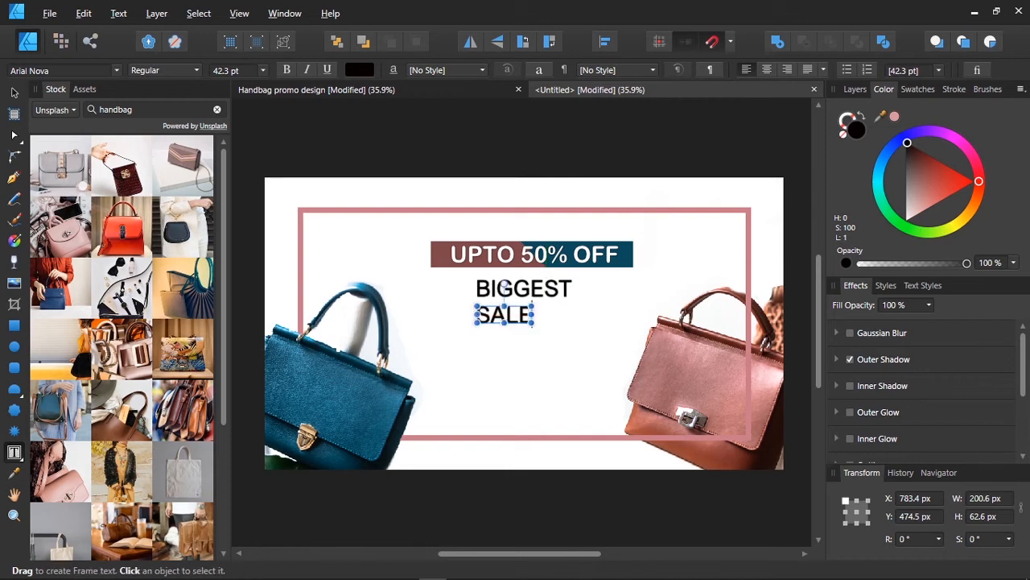
key(Escape)
- Extend the "BIGGEST" text so that it reads "BIGGEST FASHION"
click(504, 288)
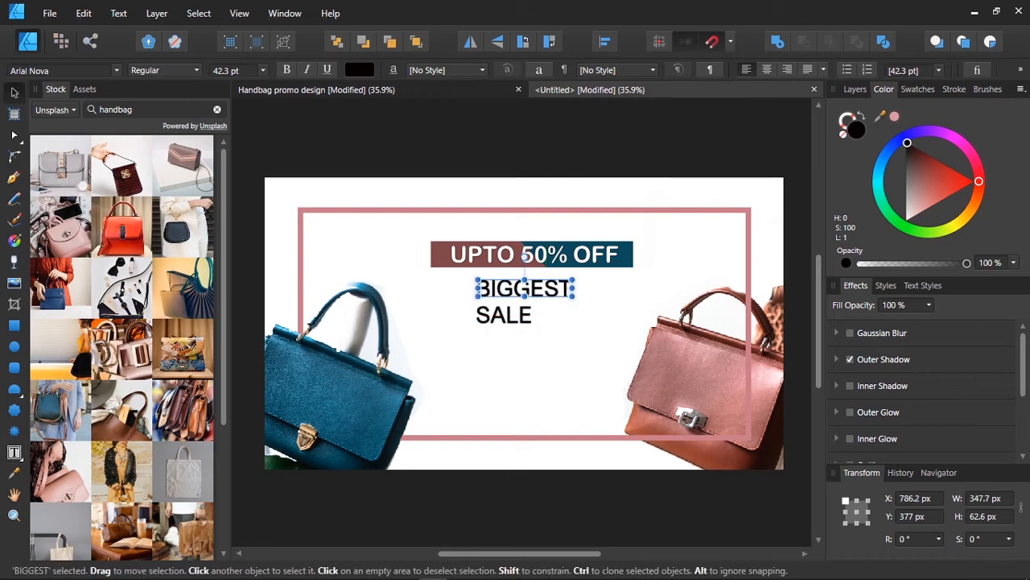
key(t)
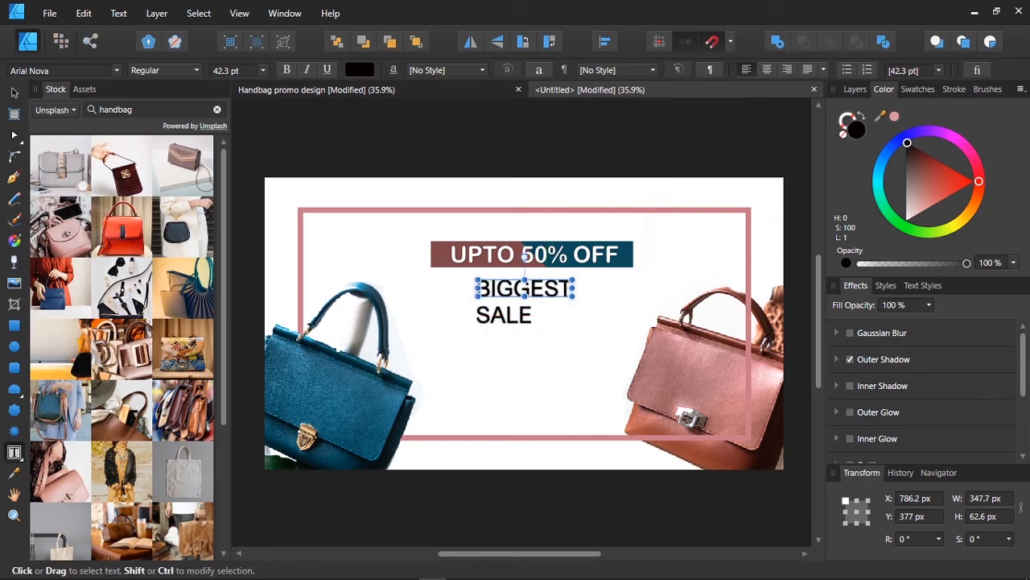
text(FASHION)
key(Escape)
key(Escape)
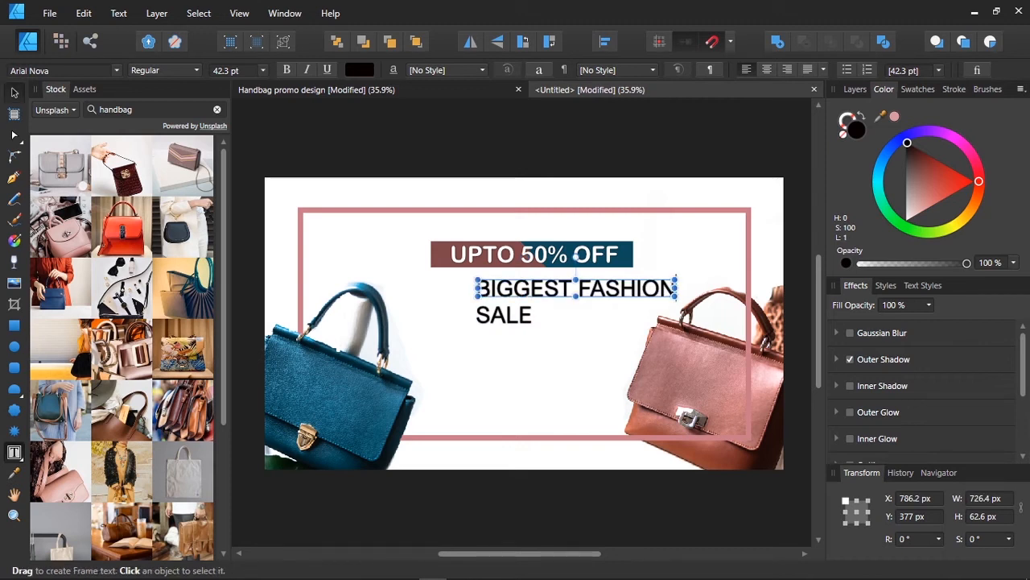
- Align the "BIGGEST FASHION" text horizontally to the centre of the spread
click(605, 41)
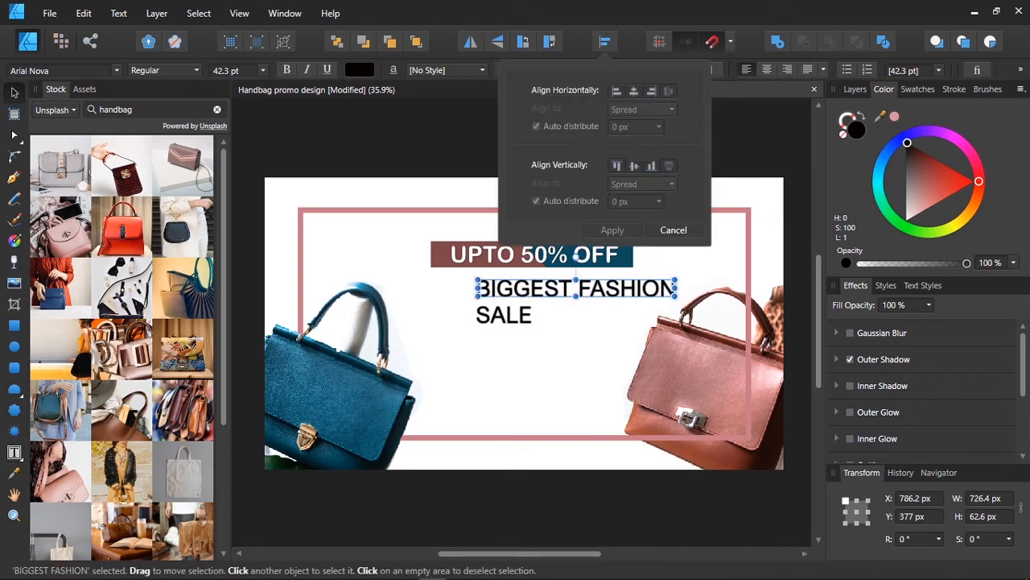
click(633, 91)
click(612, 229)
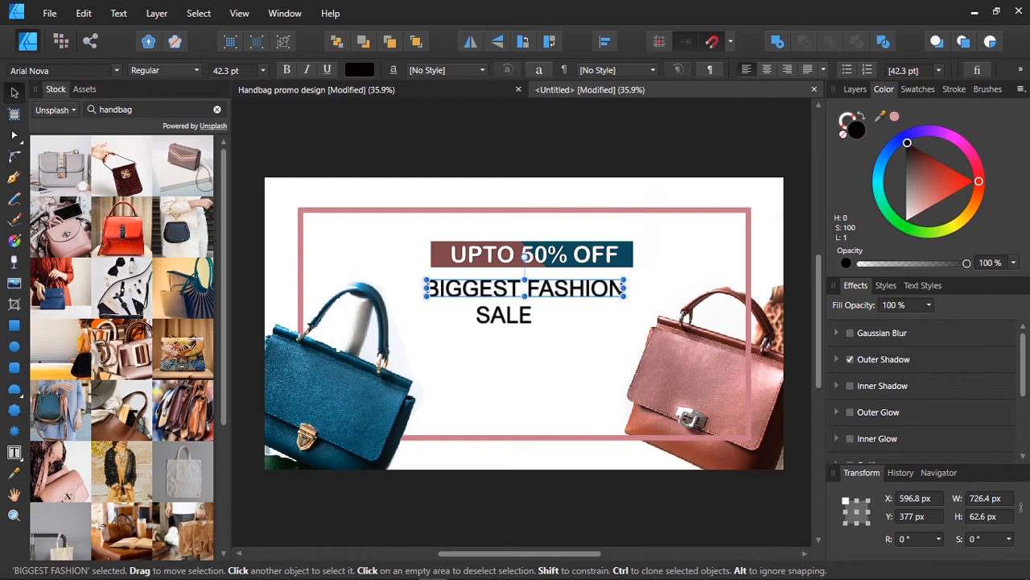
- Shrink "BIGGEST FASHION" to about 34.1 pt under the banner and move "SALE" beneath it to about X 884, Y 449 px
drag(525, 278, 531, 275)
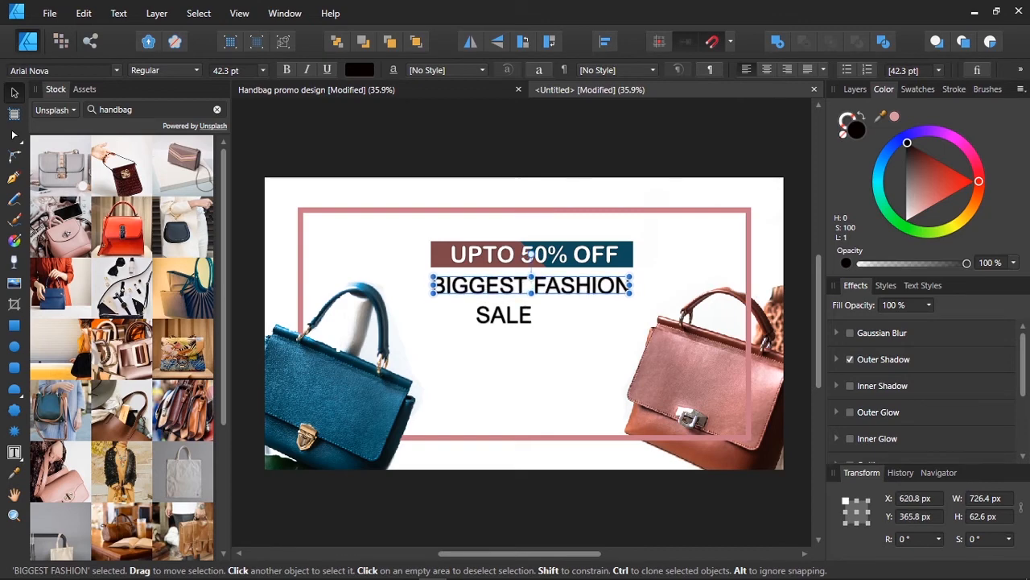
drag(632, 294, 595, 292)
drag(508, 297, 531, 310)
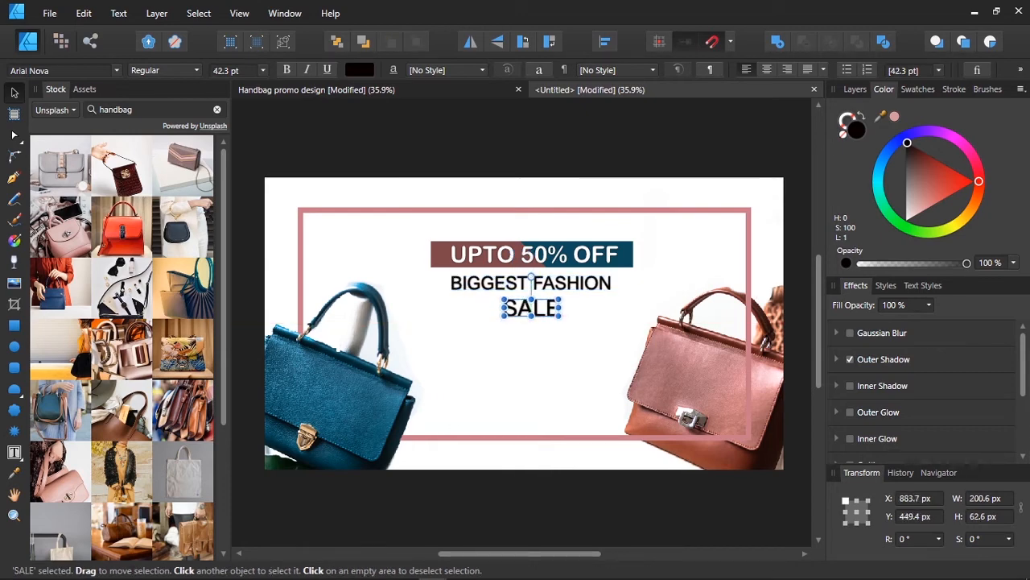
- Format the "SALE" text in Arial Bold
click(196, 70)
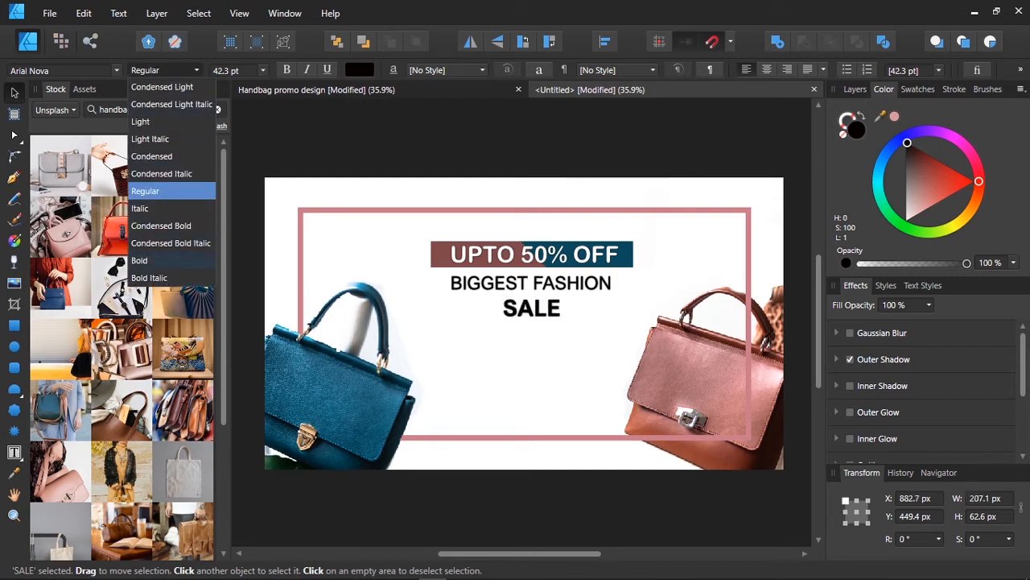
click(139, 260)
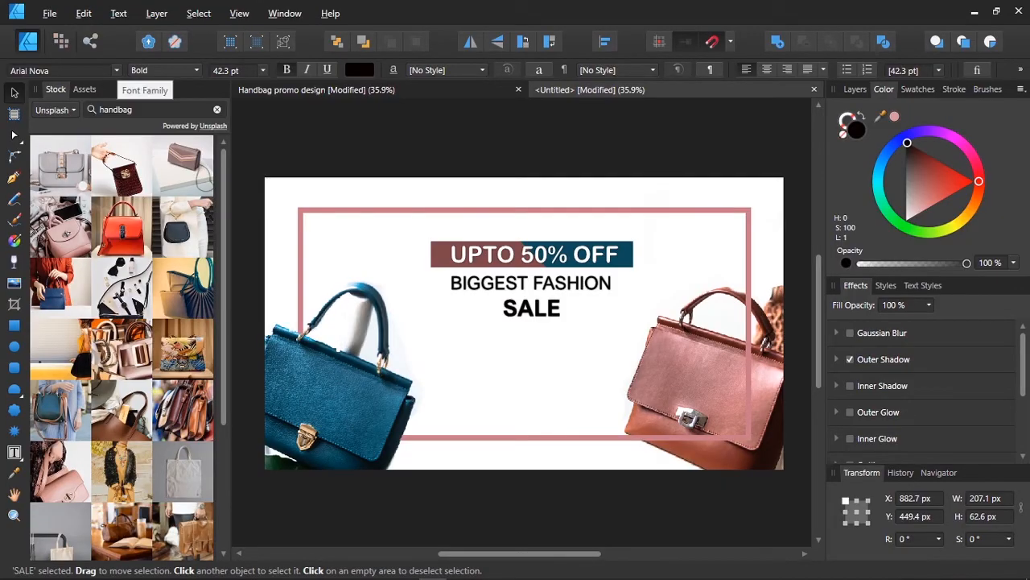
click(104, 70)
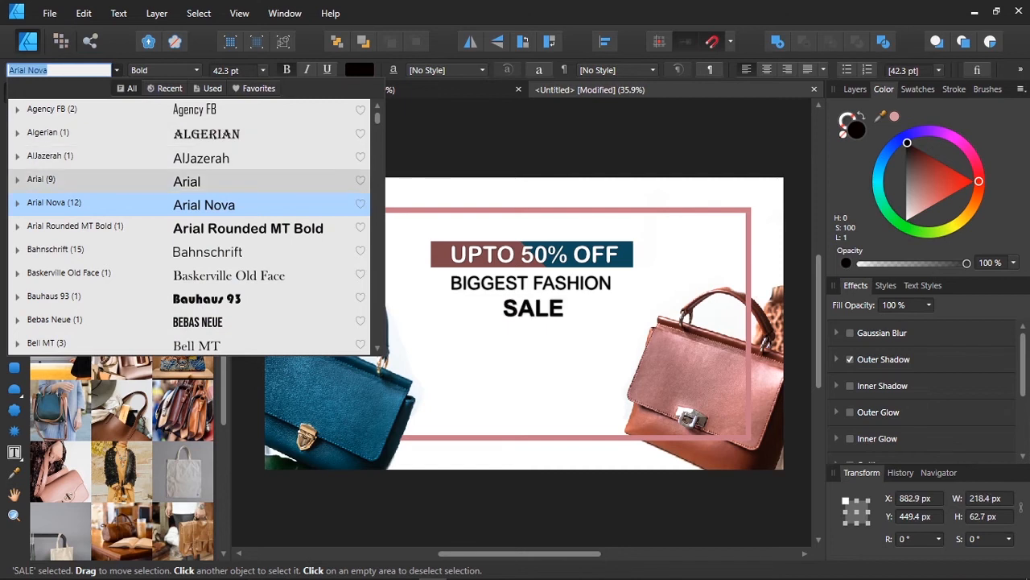
click(186, 181)
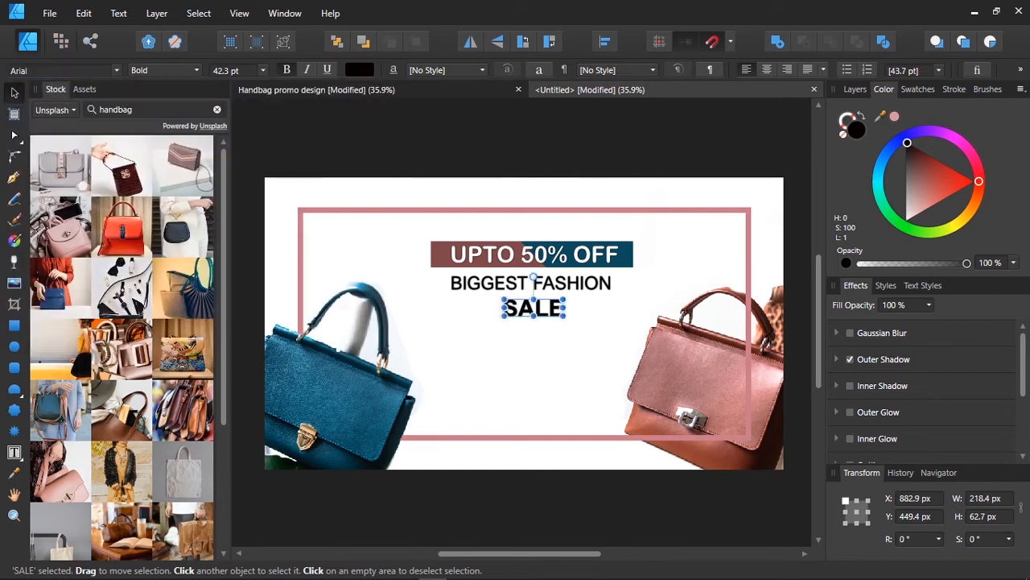
click(196, 70)
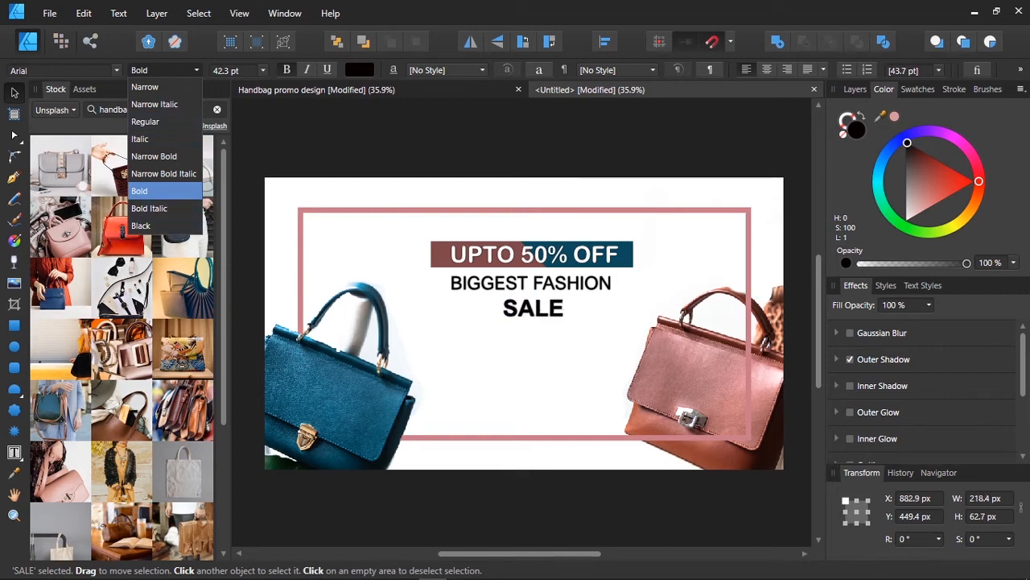
click(164, 191)
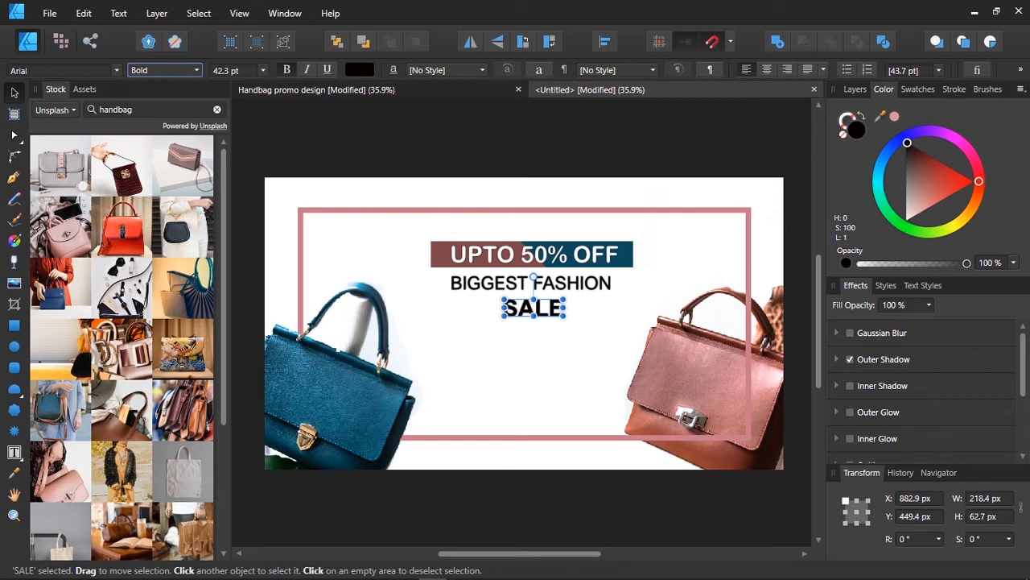
- Enlarge the "SALE" text to about 61.2 pt, placed at about X 841, Y 451 px, and clear the selection
drag(566, 317, 534, 313)
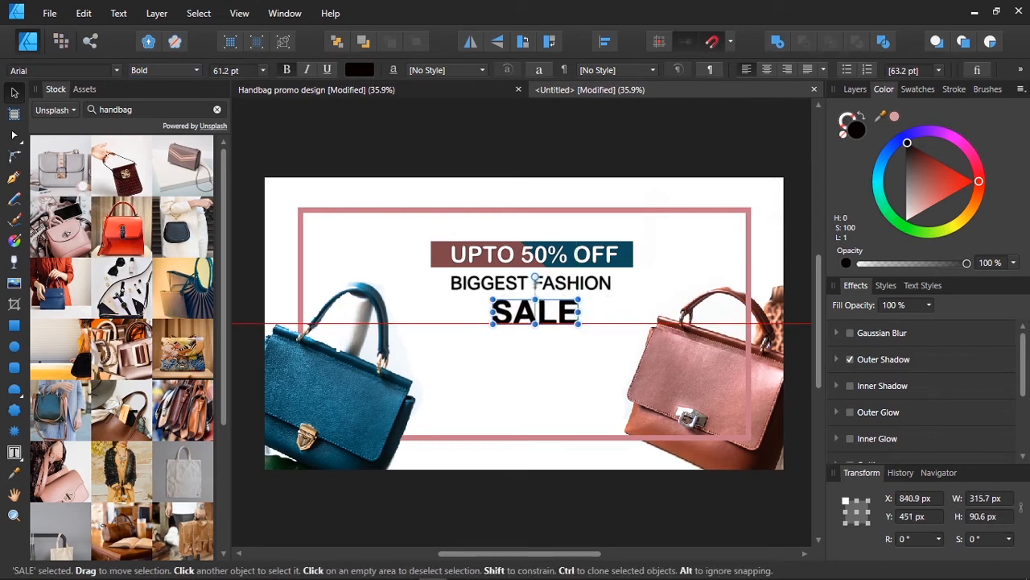
click(525, 370)
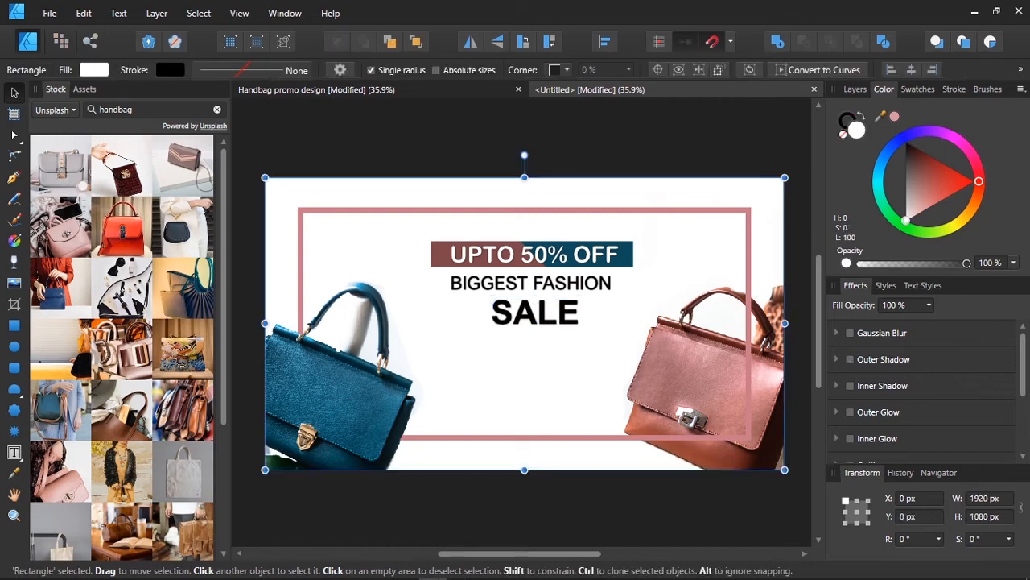
key(ctrl+d)
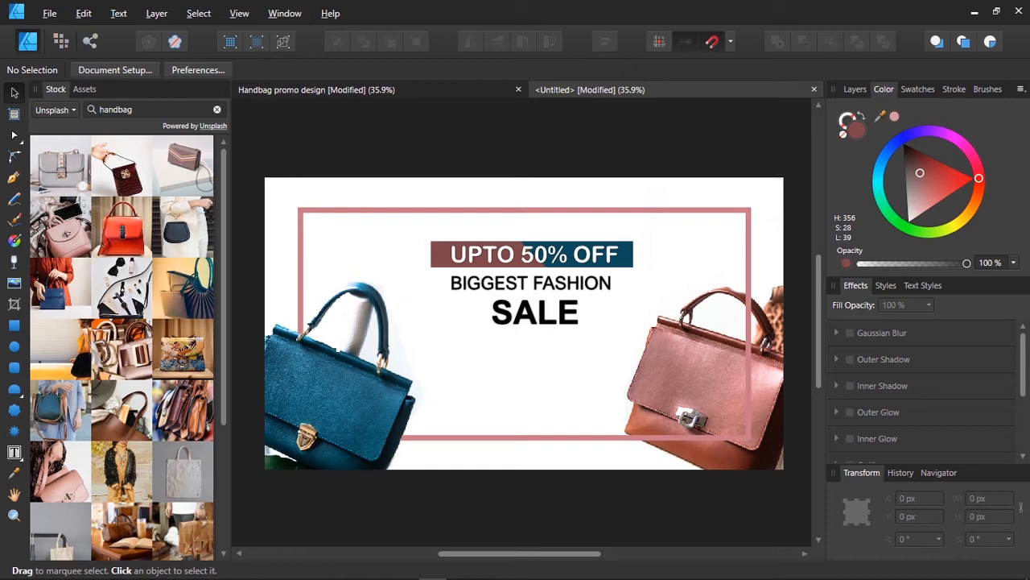
- Duplicate "BIGGEST FASHION" below "SALE" at about Y 566 px and replace the copy's wording with "Get wxclusive gift with every purchase"
click(531, 282)
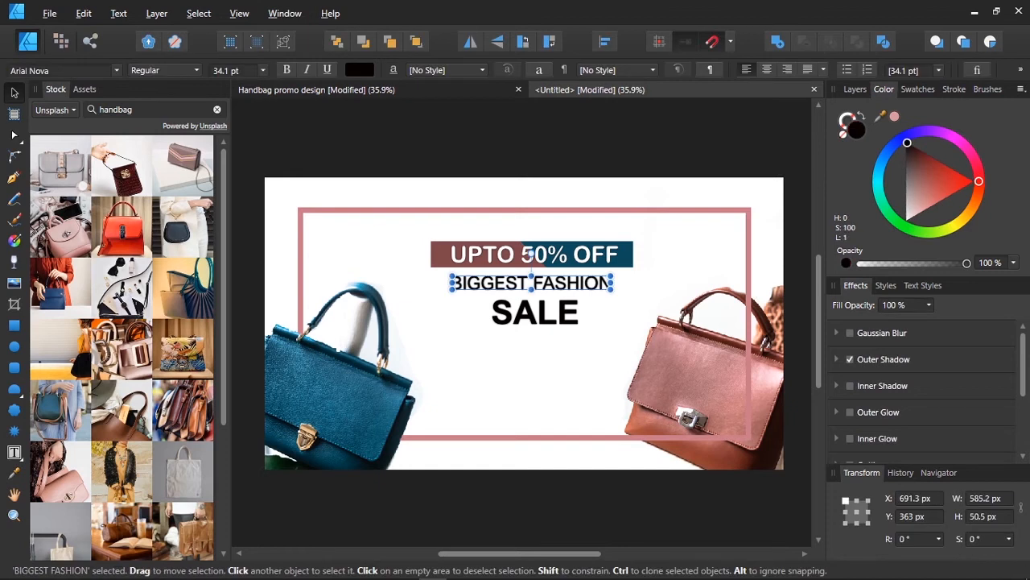
drag(531, 253, 532, 308)
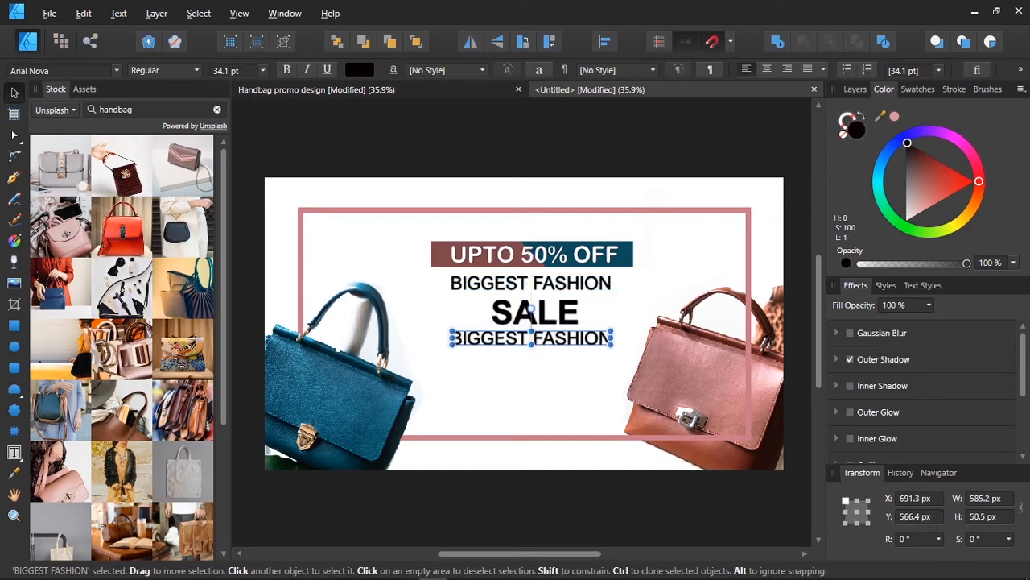
double_click(505, 337)
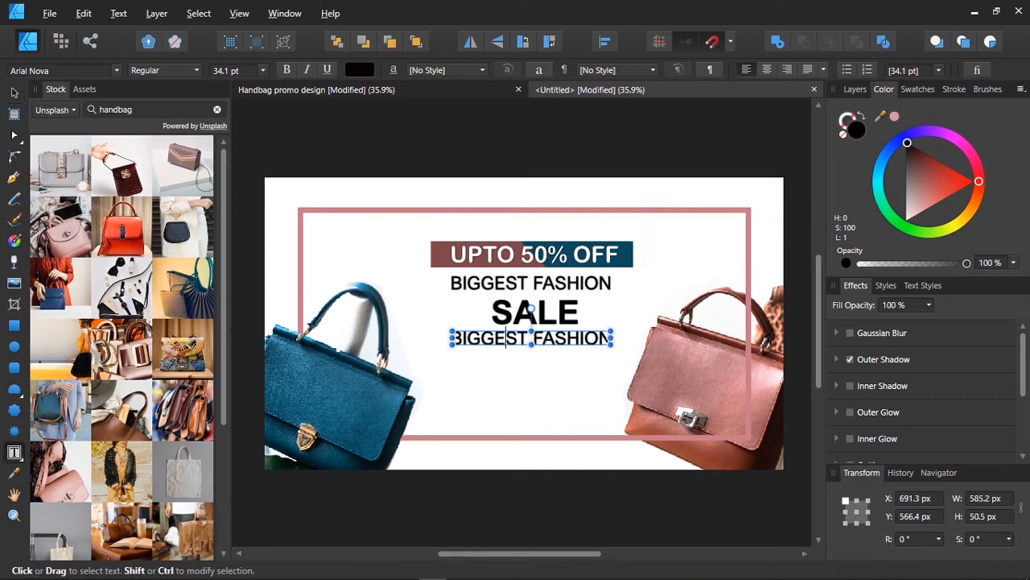
key(ctrl+a)
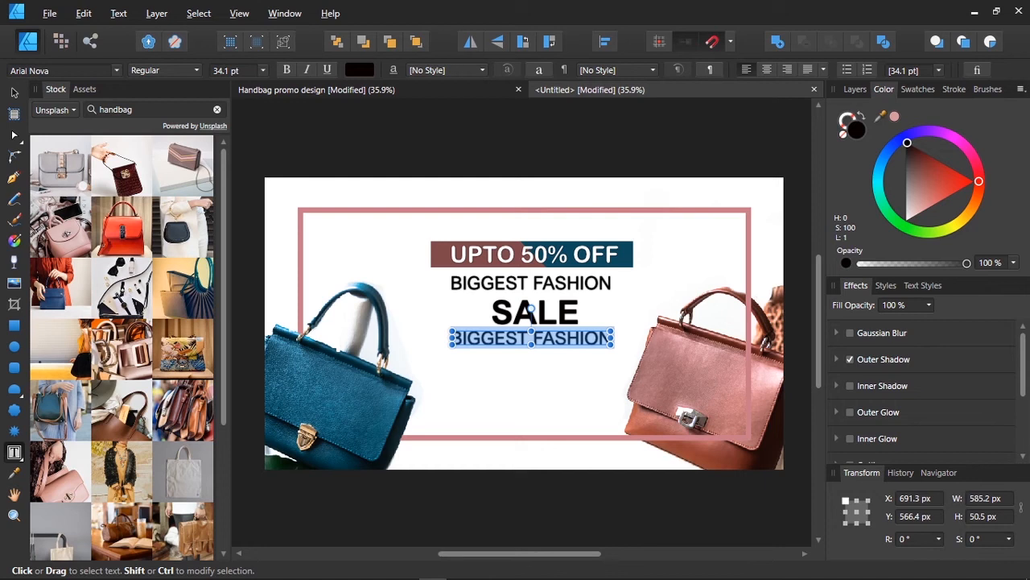
text(Get wxclusive gift with every purchase)
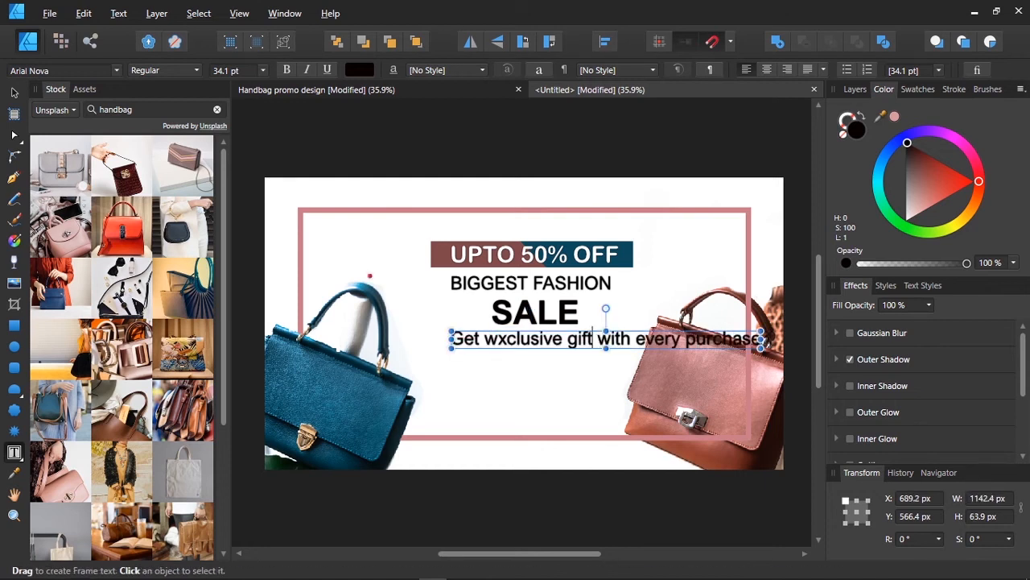
key(Escape)
- Shrink the gift line to about 24.1 pt and place it under "SALE" at about X 556, Y 566 px
drag(596, 339, 536, 340)
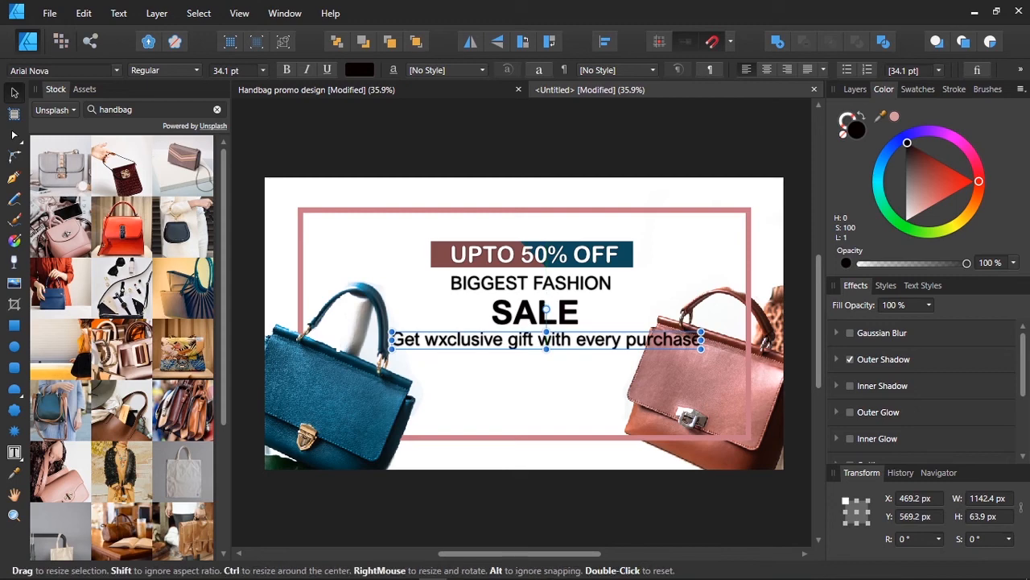
drag(701, 347, 619, 343)
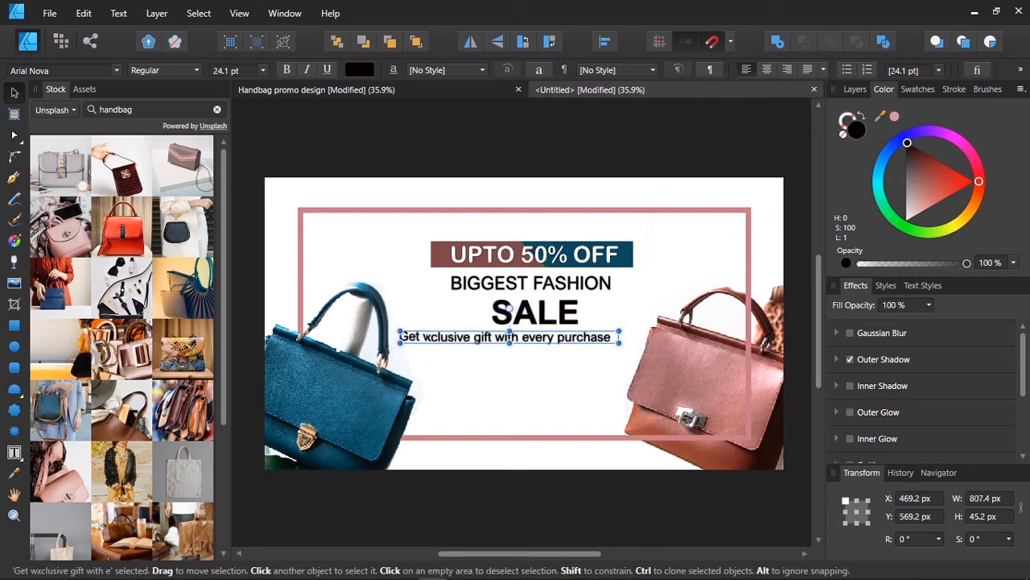
drag(510, 308, 525, 310)
- Align "SALE" and "BIGGEST FASHION" individually to the horizontal centre of the spread
click(525, 310)
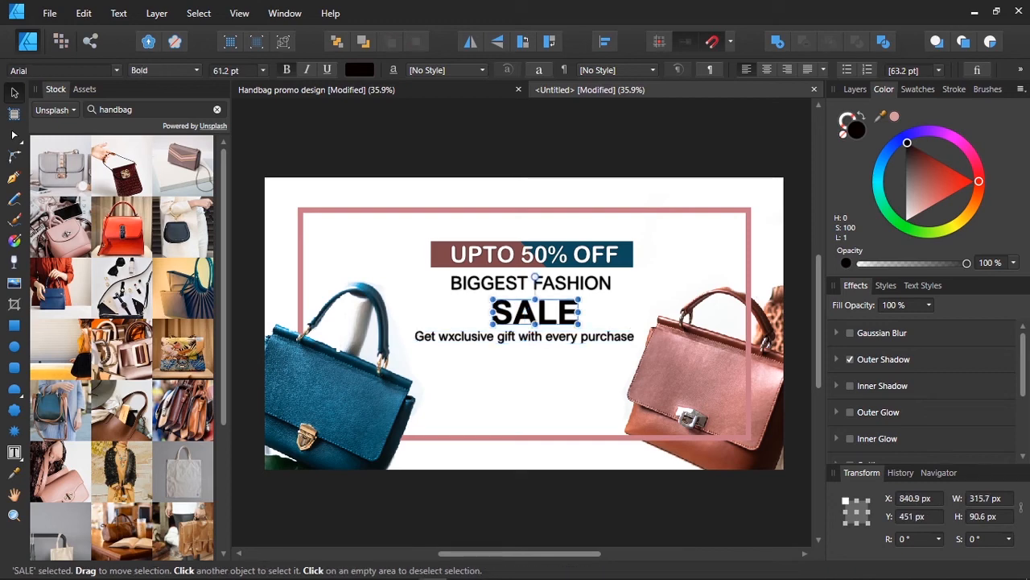
click(604, 41)
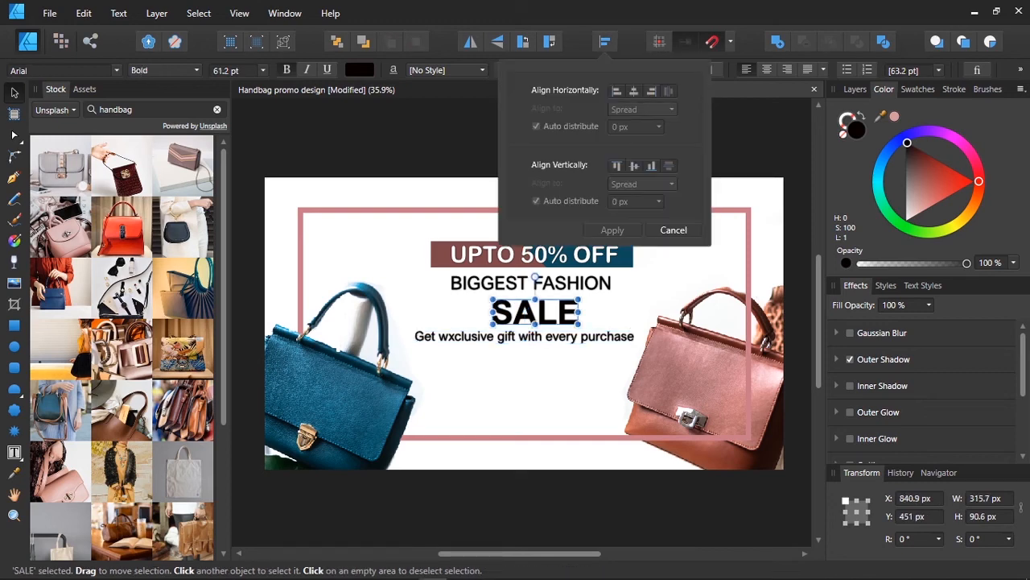
click(634, 90)
click(612, 231)
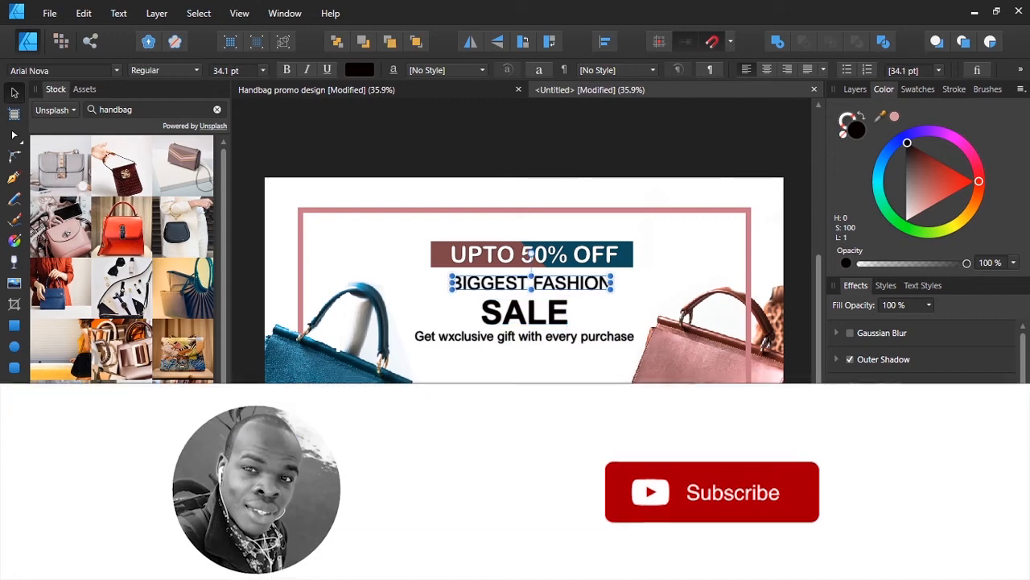
click(604, 41)
click(633, 91)
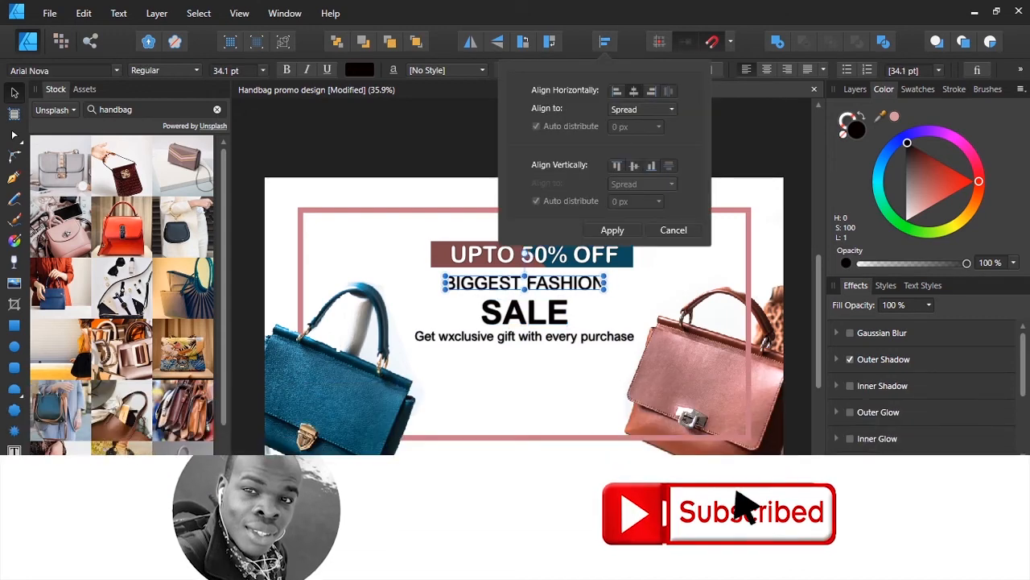
click(612, 230)
- Select the "UPTO 50% OFF" text with its banner and align them horizontally to each other's centre
click(534, 254)
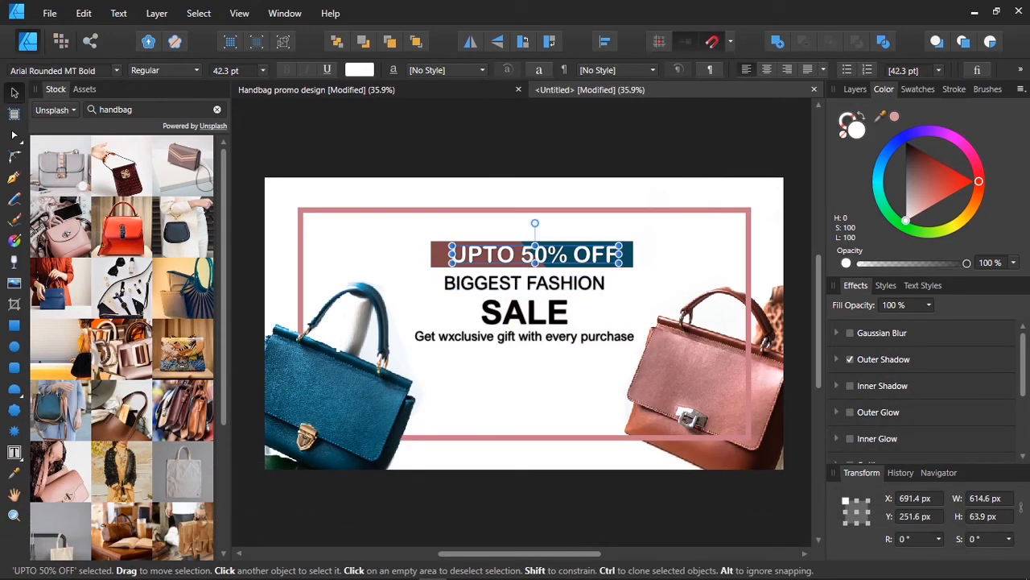
shift+click(441, 254)
click(605, 41)
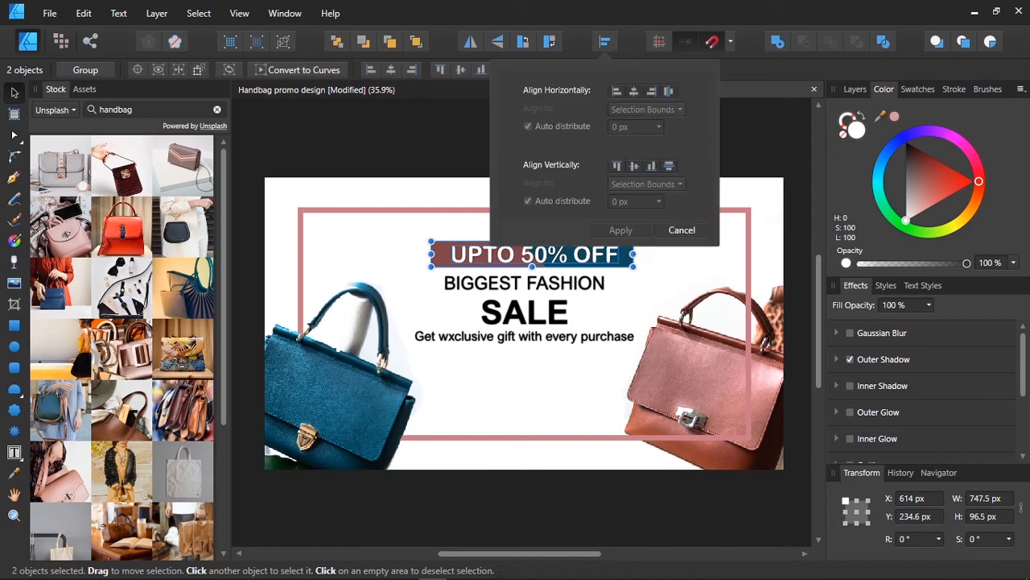
click(635, 90)
click(617, 231)
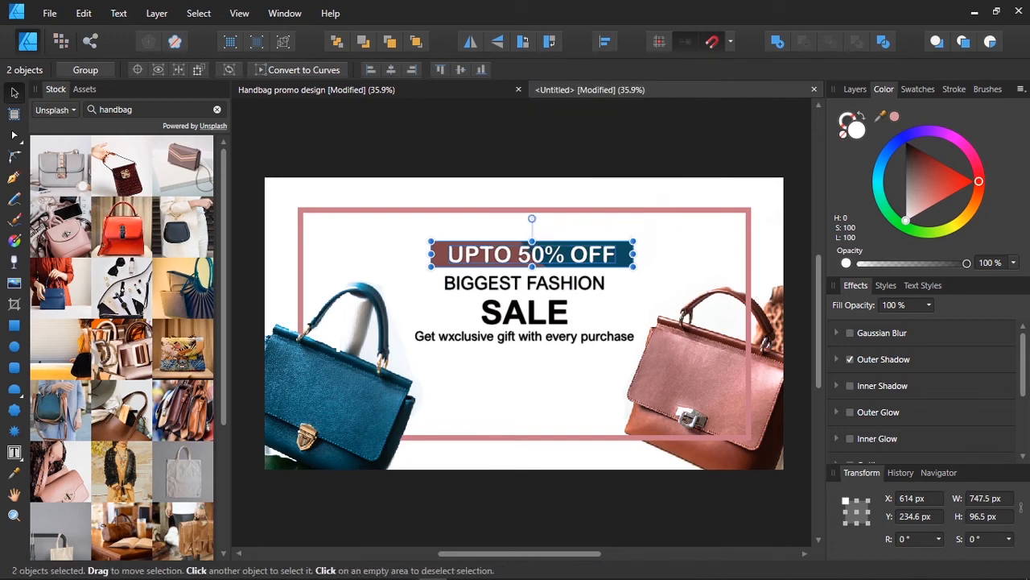
click(611, 231)
- Align the gift text line to the horizontal centre of the spread
click(524, 336)
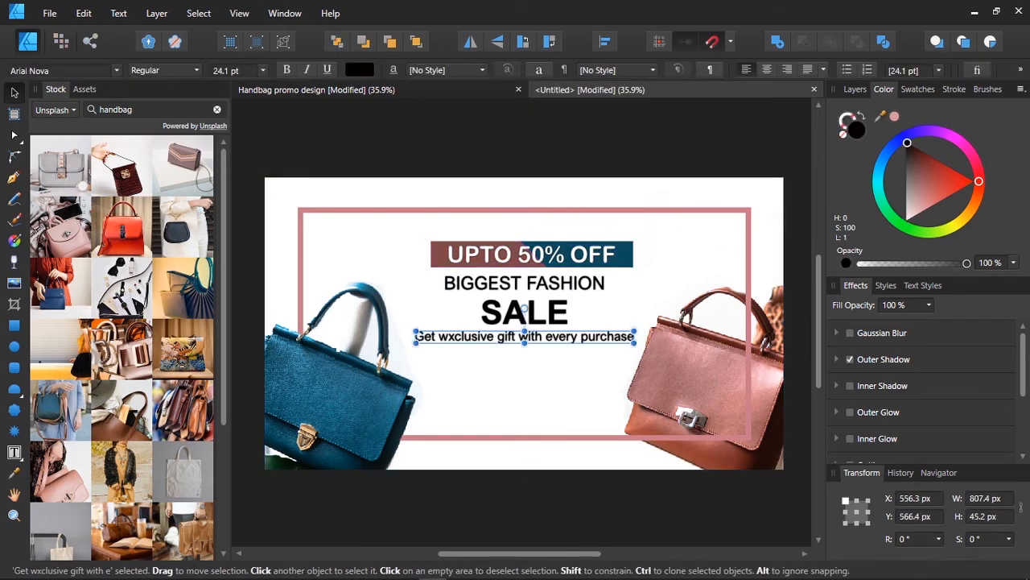
click(605, 41)
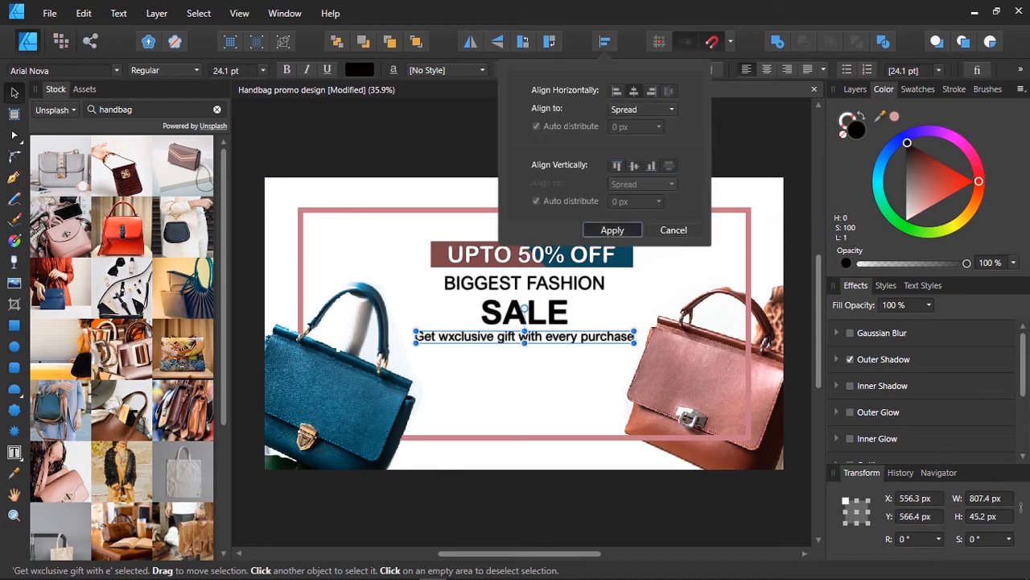
click(612, 230)
click(611, 230)
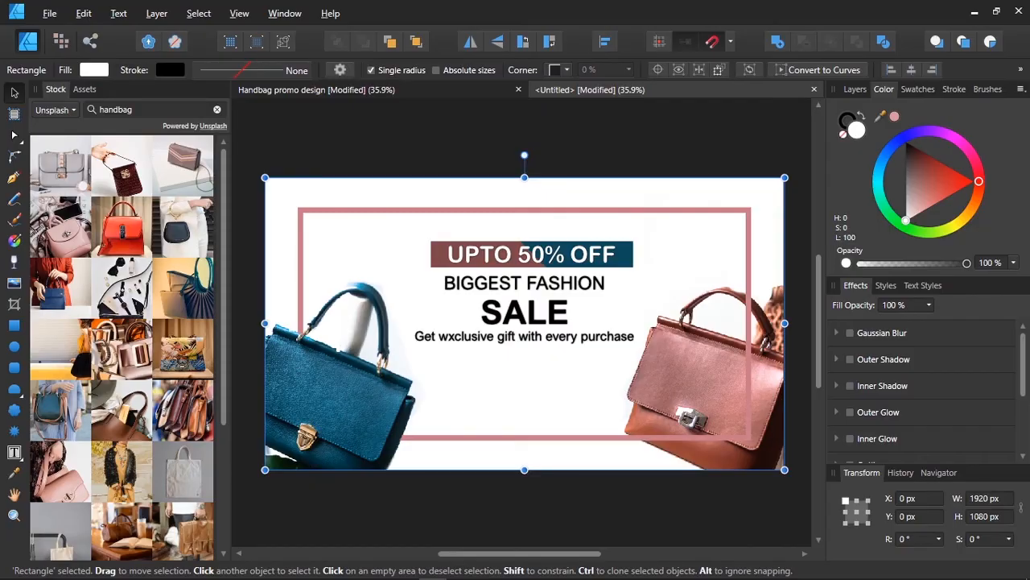
- Duplicate "SALE" below the gift line at about Y 638 px and replace the copy's wording with "SHOP NOW"
click(524, 312)
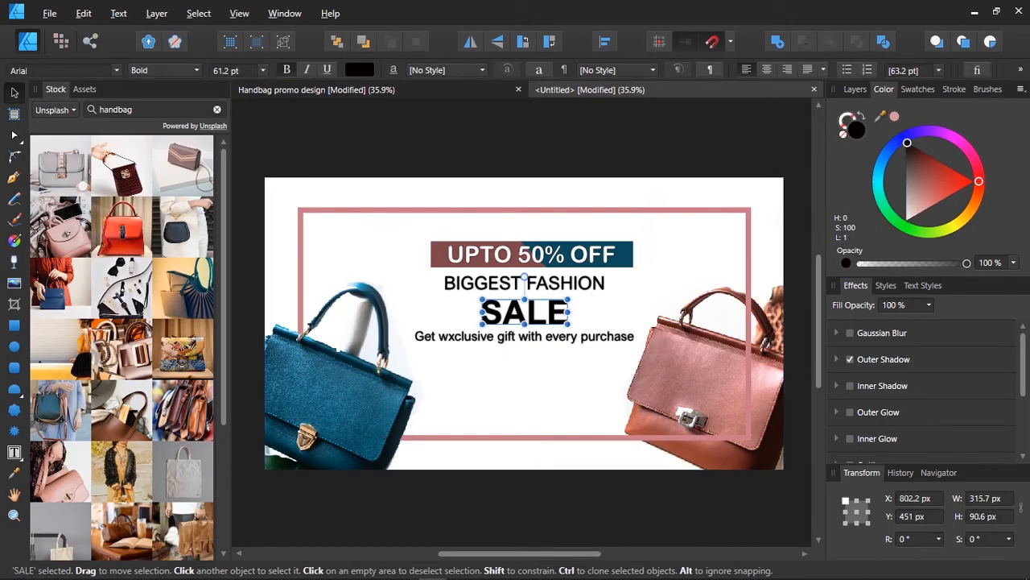
drag(524, 313, 525, 362)
triple_click(524, 362)
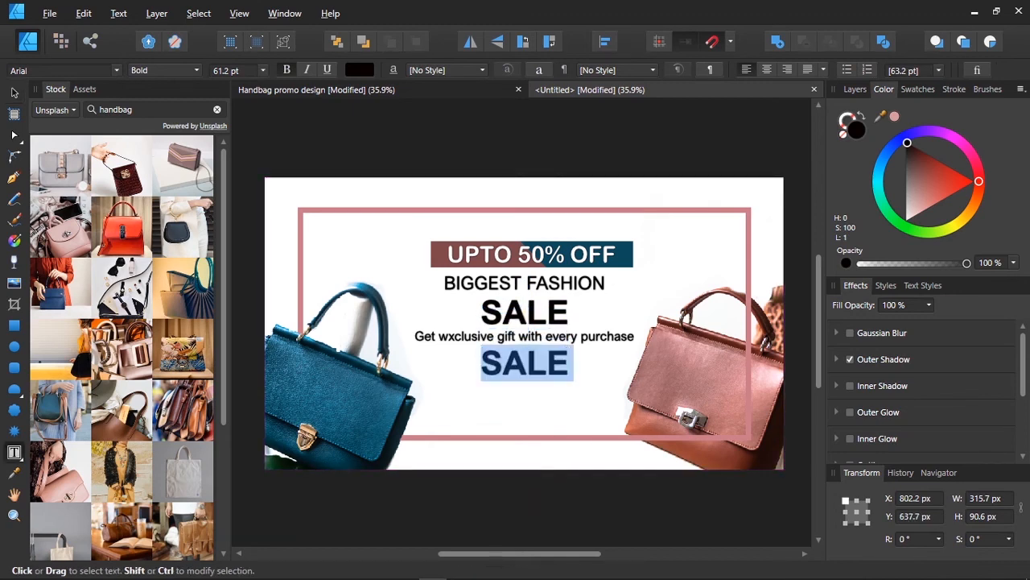
text(SHO)
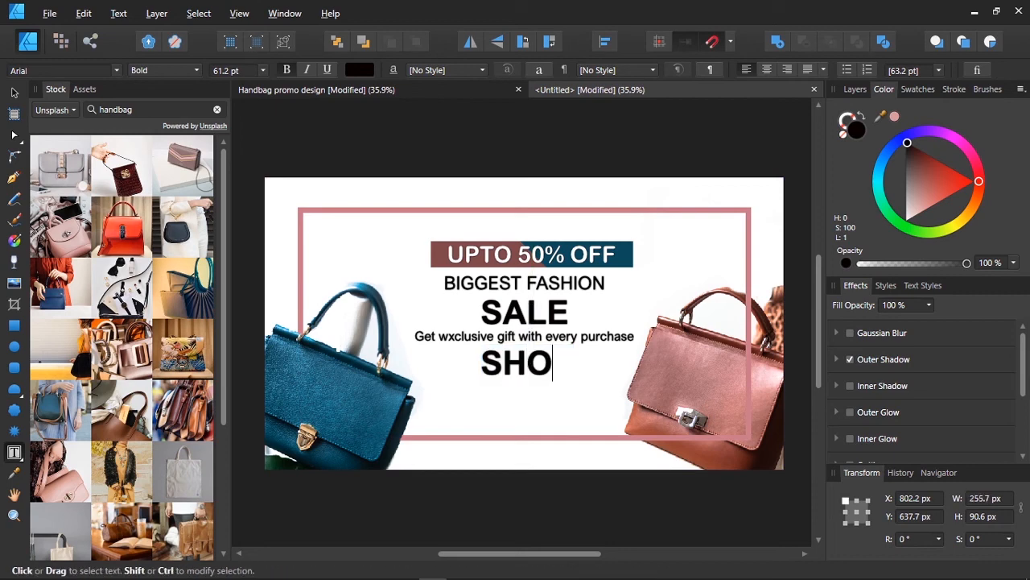
text(P NPOW)
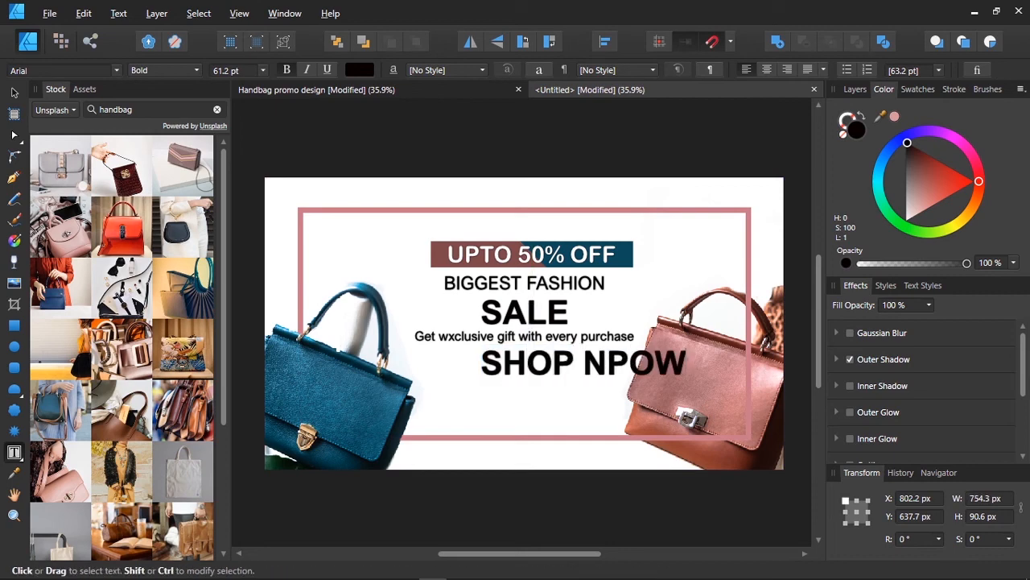
key(BackSpace)
key(BackSpace)
key(BackSpace)
text(OW)
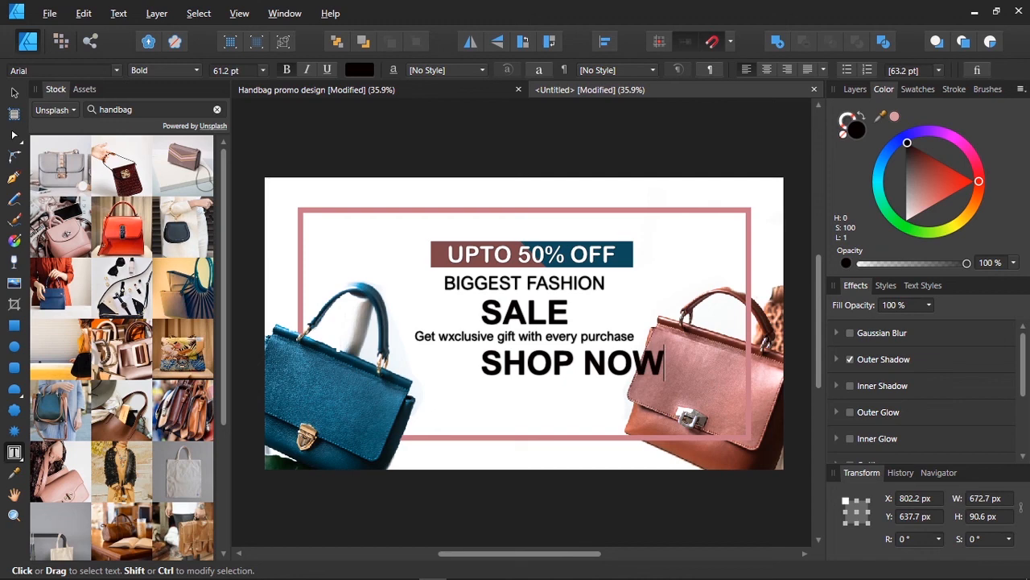
key(Escape)
key(v)
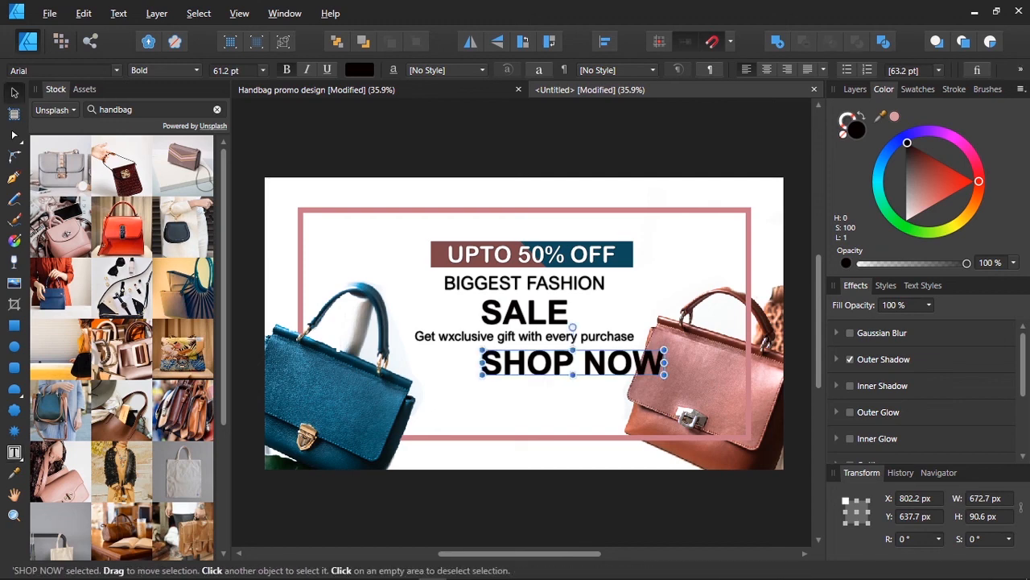
- Align the full-size "SHOP NOW" text to the horizontal centre of the spread
click(606, 41)
click(634, 91)
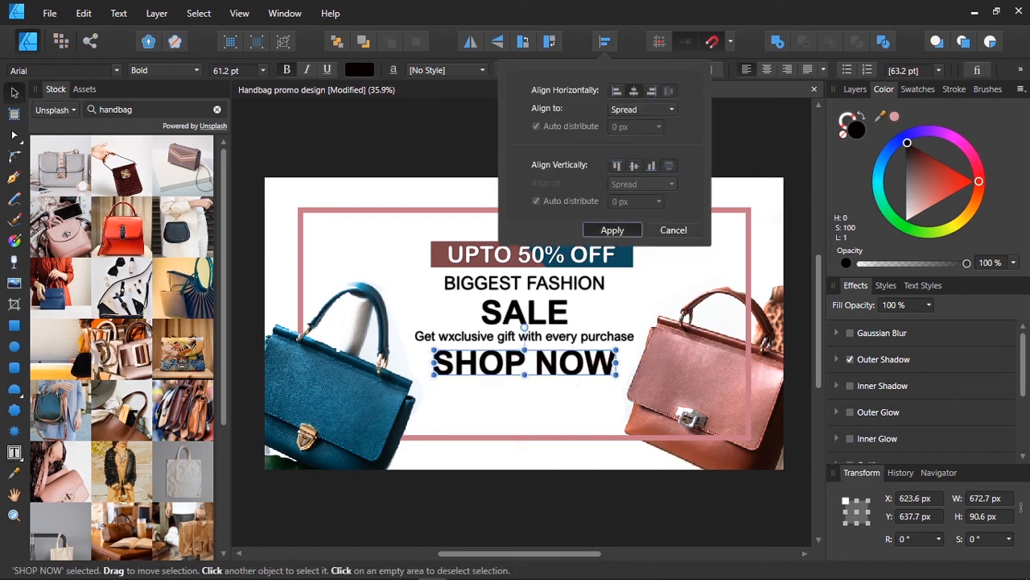
click(612, 229)
- Reduce "SHOP NOW" to 20 pt and centre it horizontally on the spread beneath the gift line at about Y 664 px
click(263, 70)
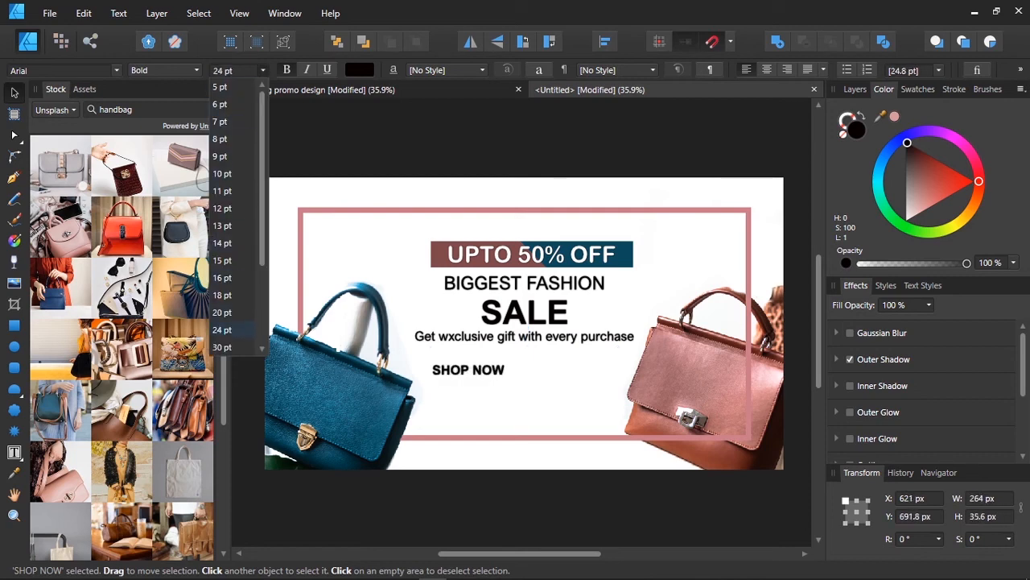
click(222, 312)
drag(463, 370, 512, 361)
click(605, 41)
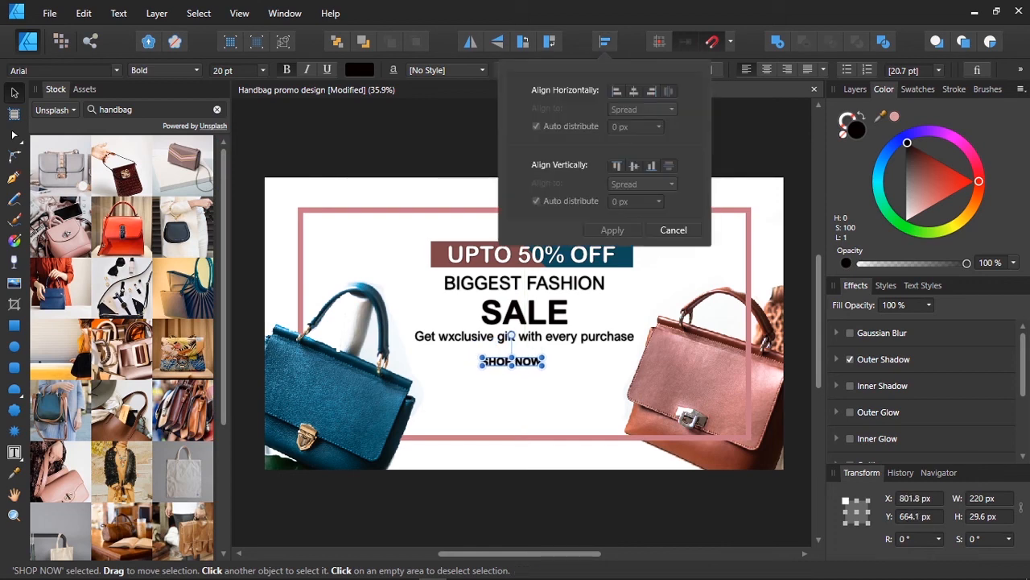
click(635, 91)
click(614, 230)
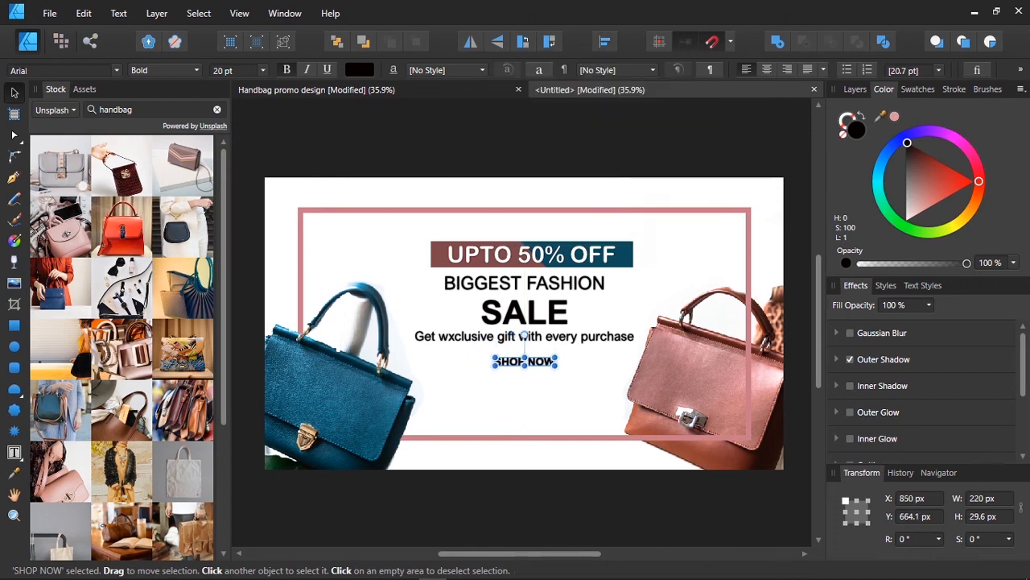
- Enlarge "SHOP NOW" to about 31.3 pt at about X 788, Y 639 px and set its font style to Regular
drag(524, 335, 524, 328)
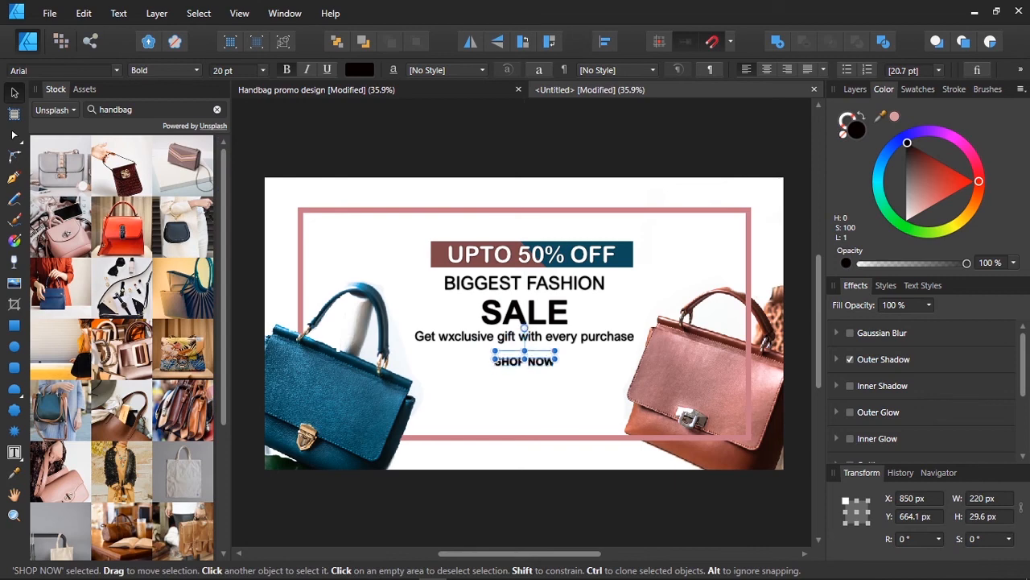
mouse_move(554, 361)
mouse_down()
mouse_move(591, 364)
mouse_move(541, 356)
mouse_up()
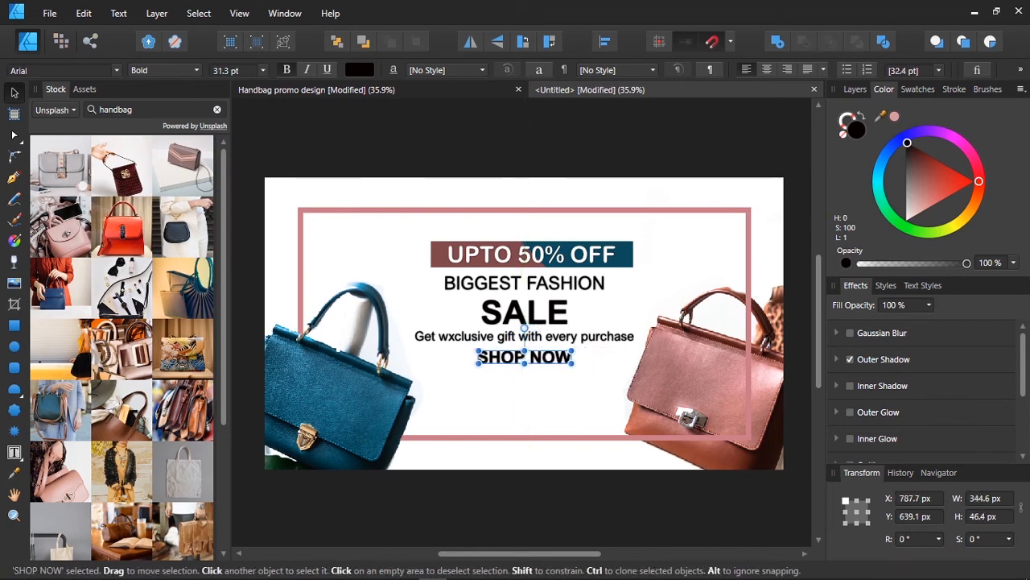
click(165, 70)
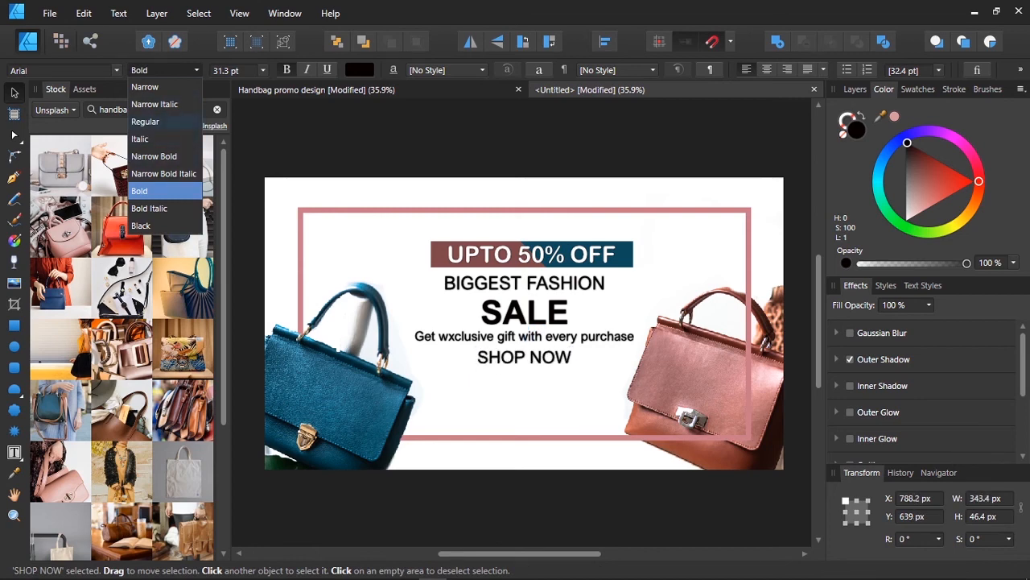
click(145, 121)
- Nudge "SHOP NOW" slightly down to leave more space below the gift line, and clear the selection
drag(525, 357, 525, 359)
click(588, 396)
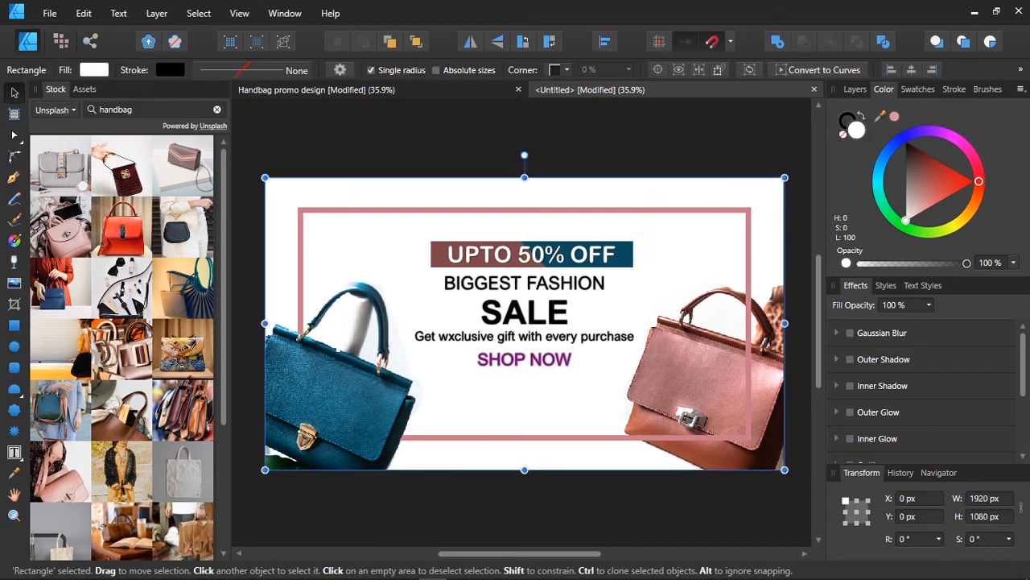
click(524, 359)
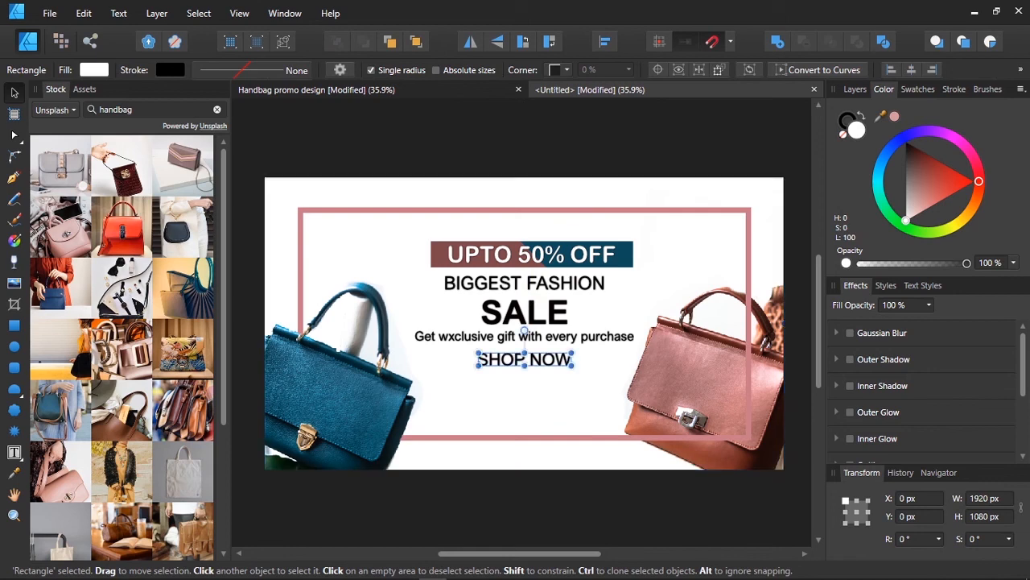
drag(520, 359, 520, 364)
key(Escape)
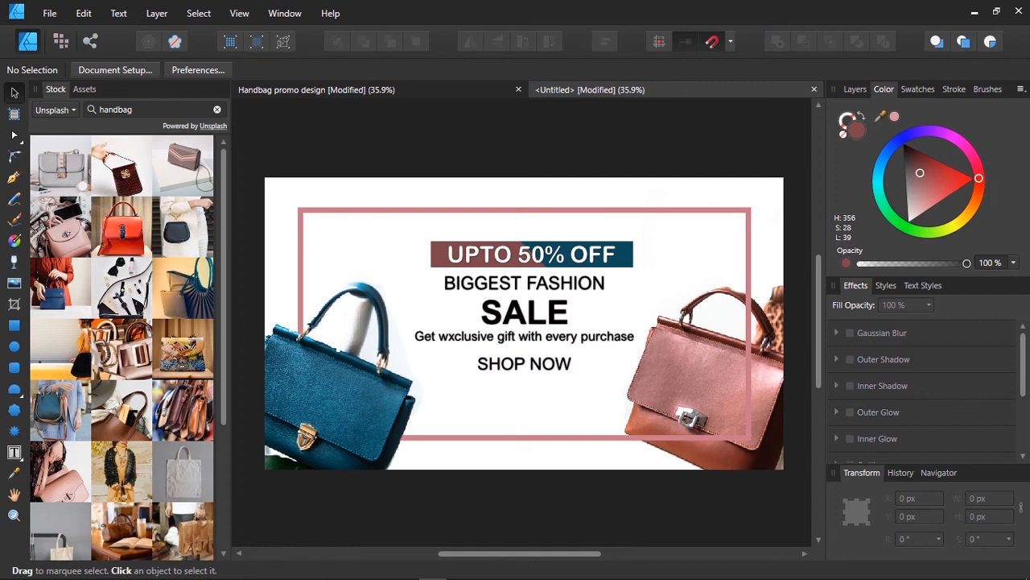
- Draw a thin dark pink rectangle about 343 × 11 px as an underline beneath "SHOP NOW" at about X 788, Y 733 px
click(13, 326)
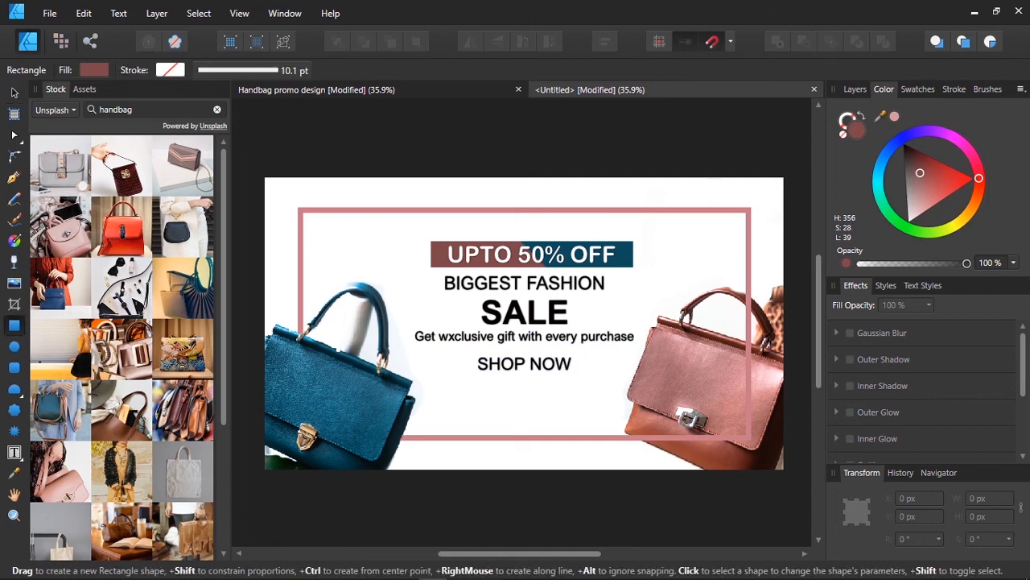
drag(478, 375, 572, 379)
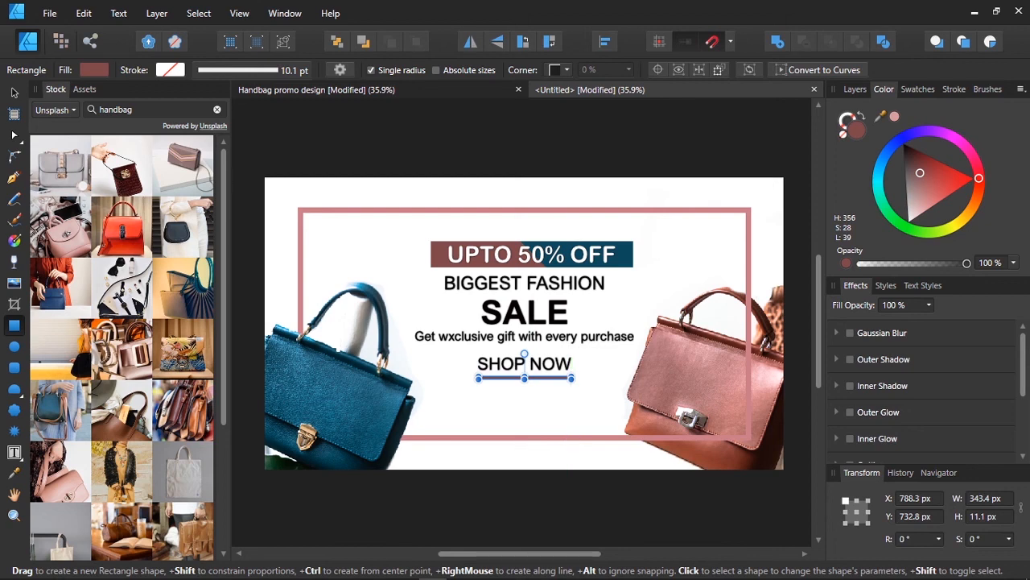
key(v)
click(570, 496)
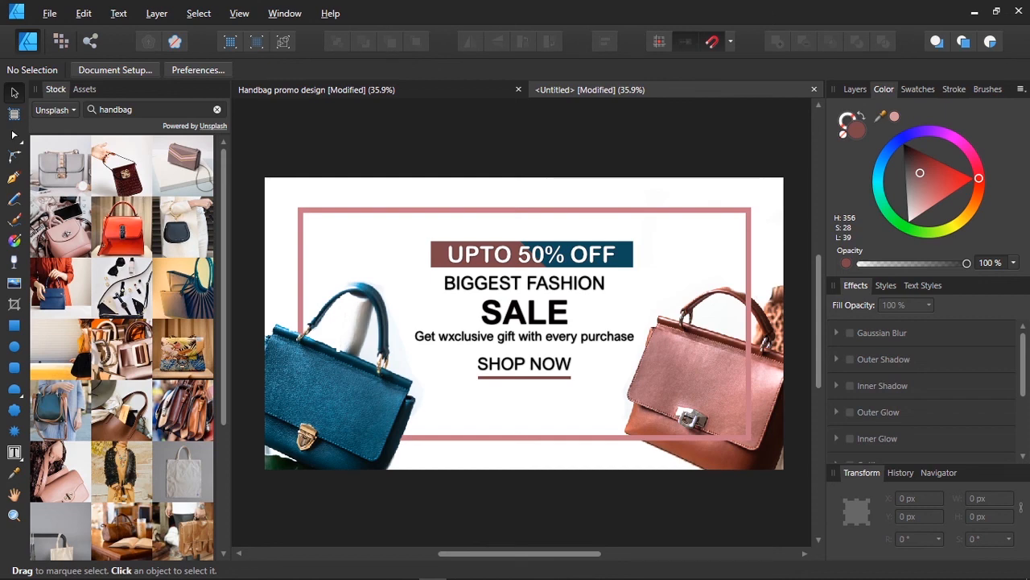
key(f)
key(v)
key(ctrl+a)
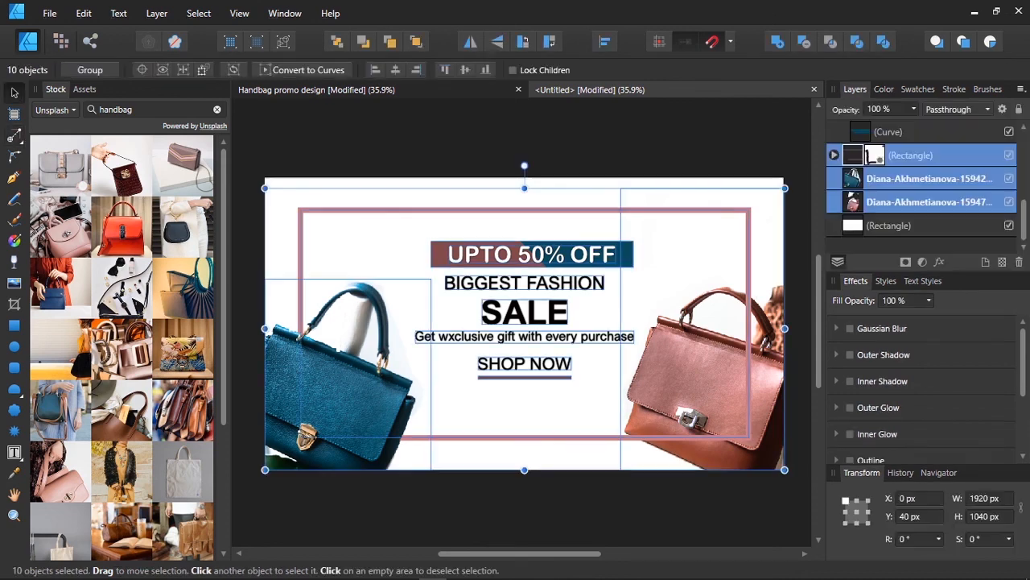
key(ctrl+d)
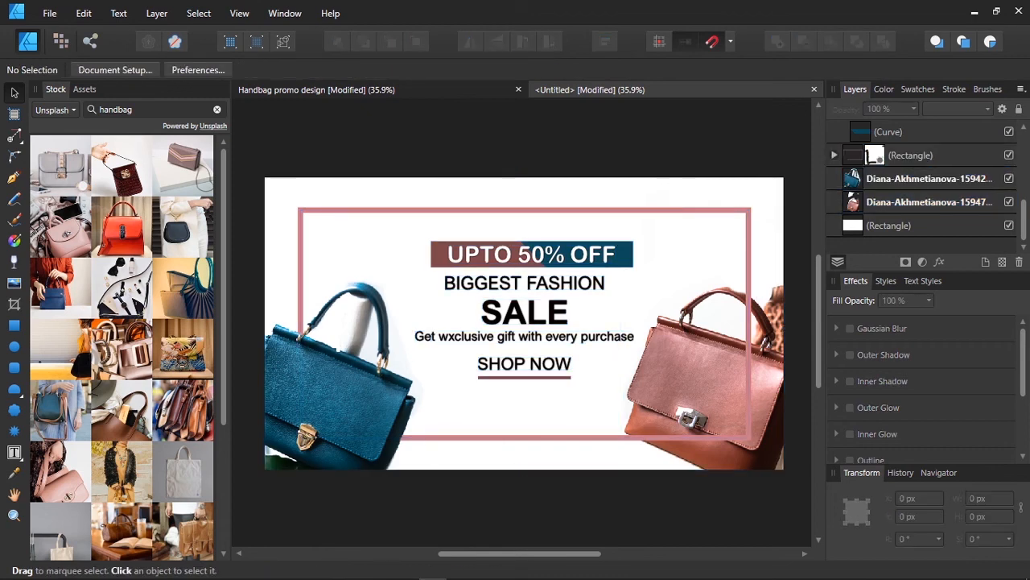